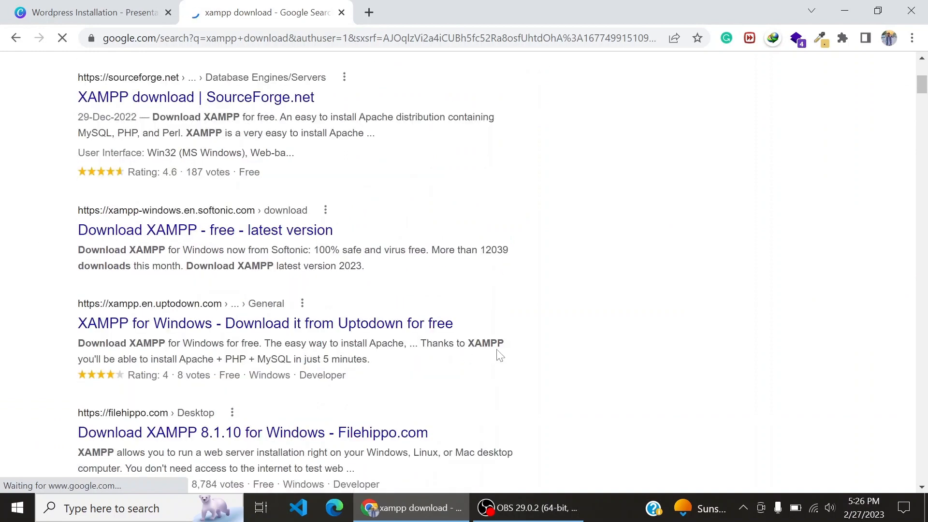
- Open the Apache Friends "Download XAMPP" page from the search results
scroll(502, 355, up, 6)
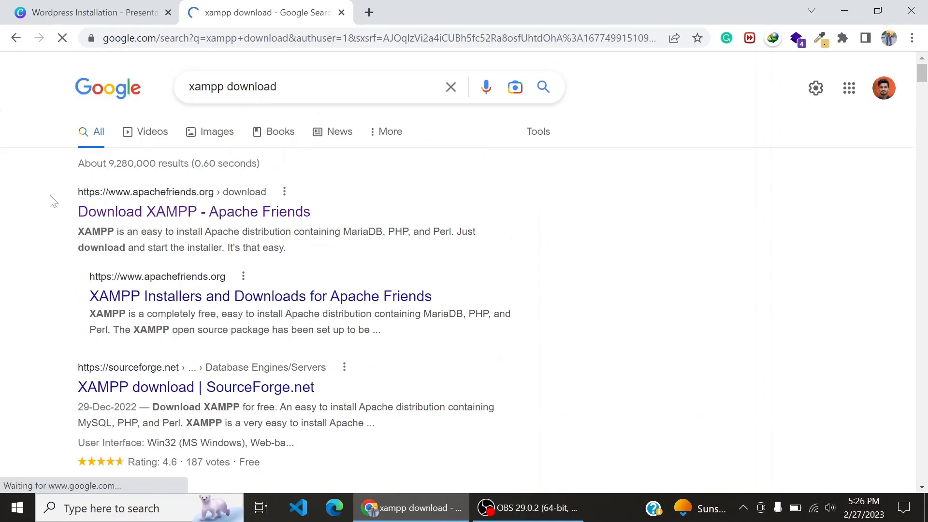
drag(50, 196, 257, 195)
click(66, 191)
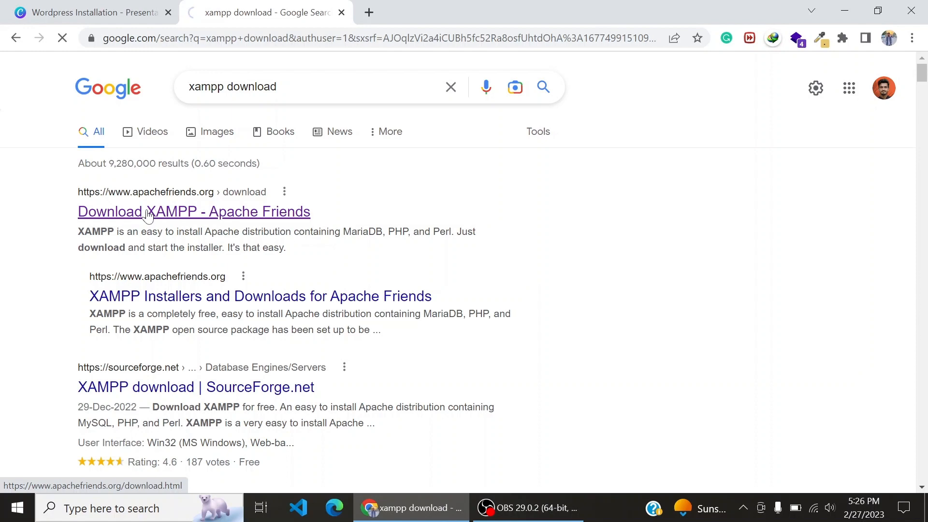
- Examine the XAMPP versions offered for Windows, Linux and OS X on the download page
scroll(167, 193, down, 2)
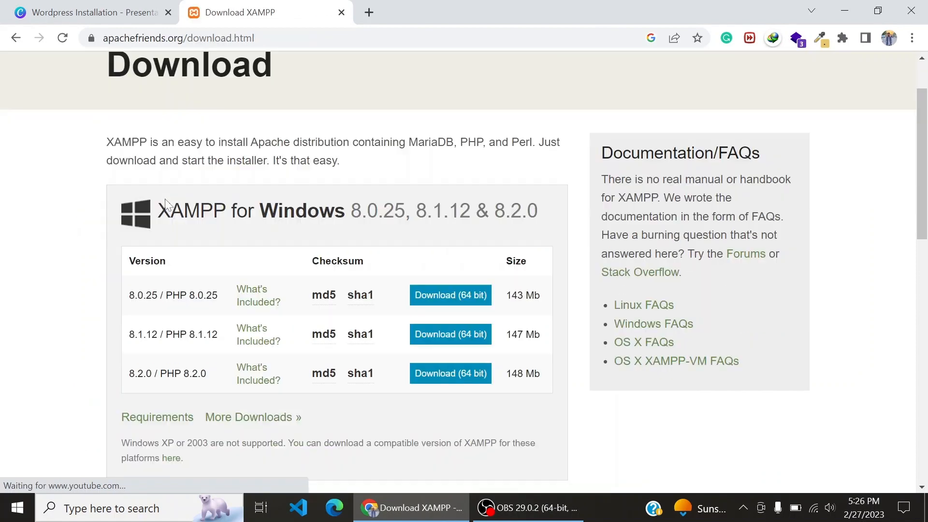
drag(165, 214, 339, 214)
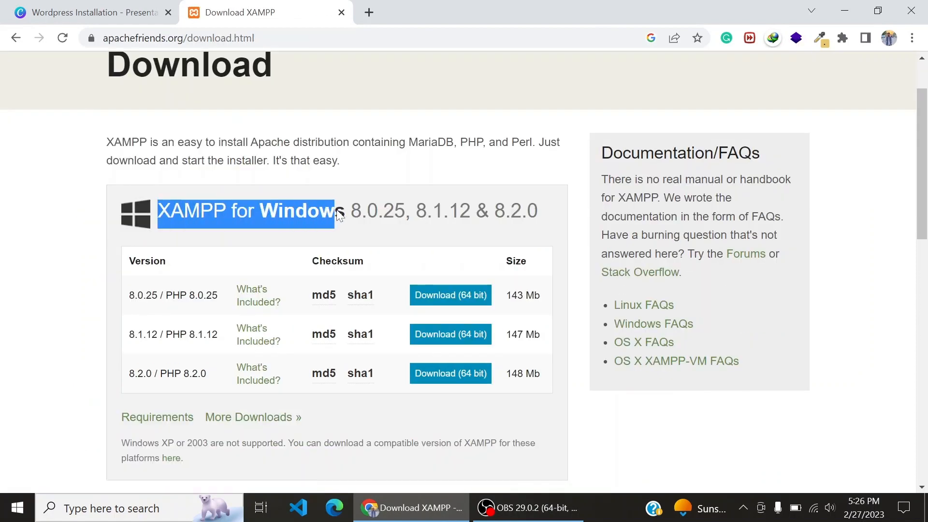
scroll(338, 213, down, 3)
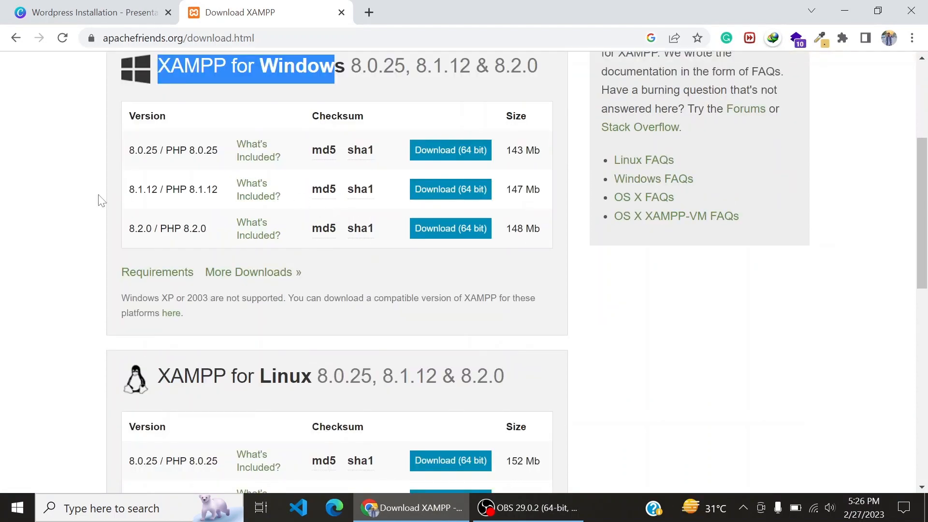
scroll(100, 200, down, 4)
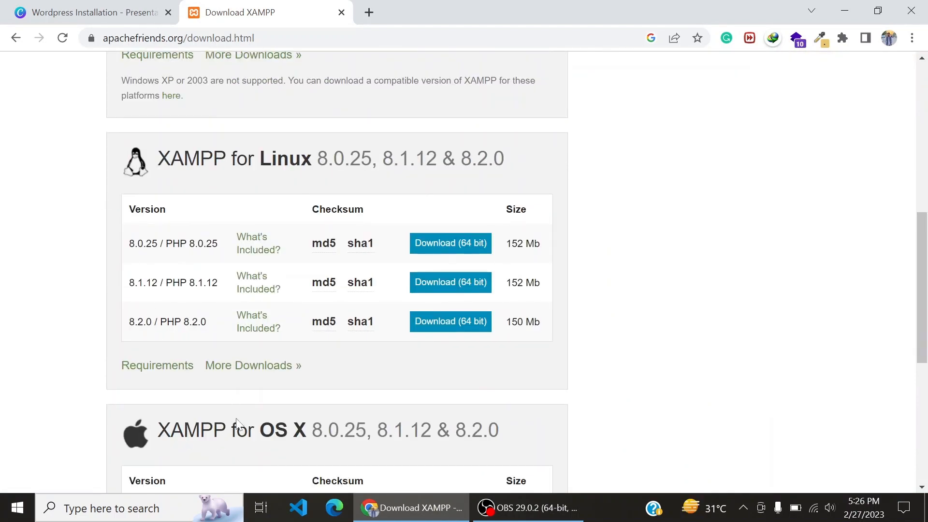
scroll(261, 324, up, 8)
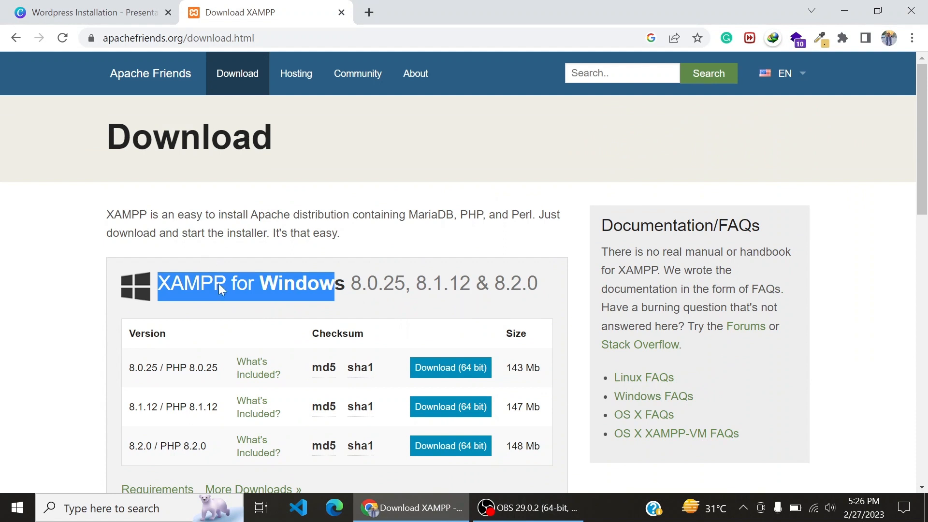
click(218, 283)
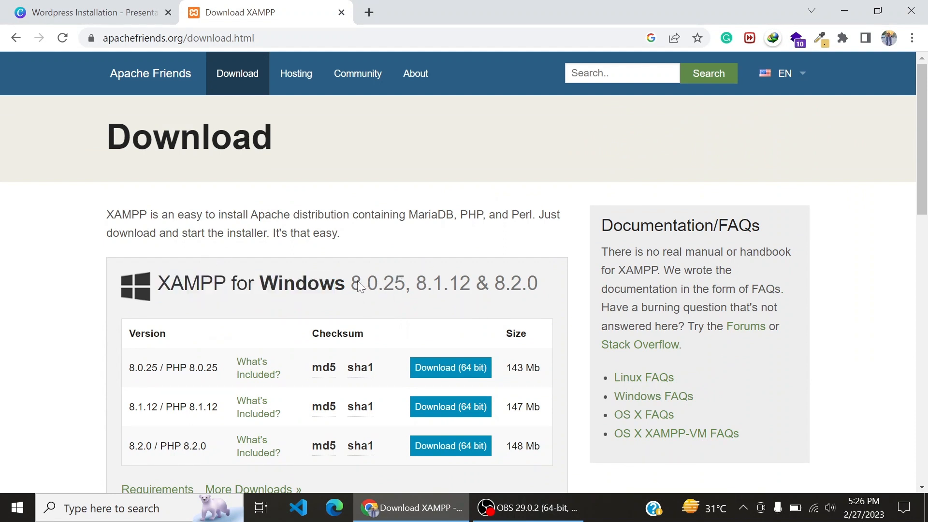
drag(351, 283, 421, 285)
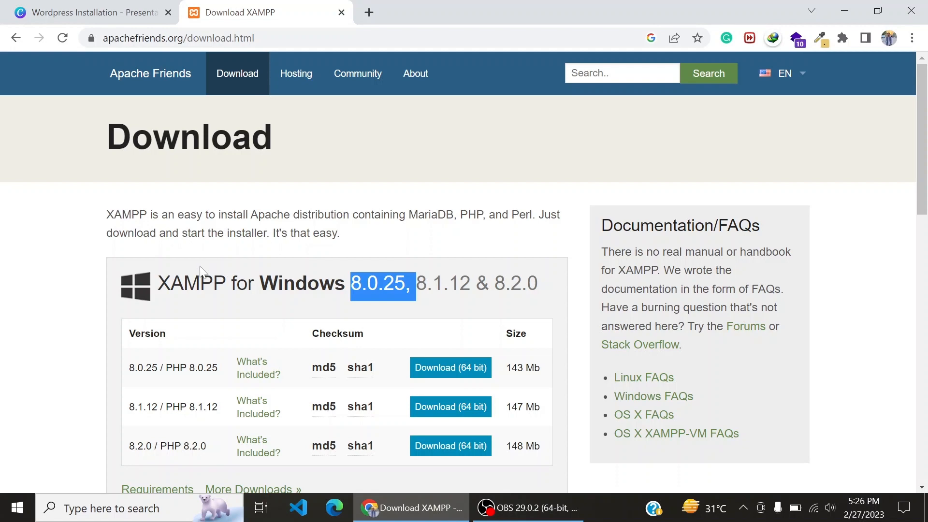
scroll(200, 270, down, 5)
scroll(134, 269, up, 2)
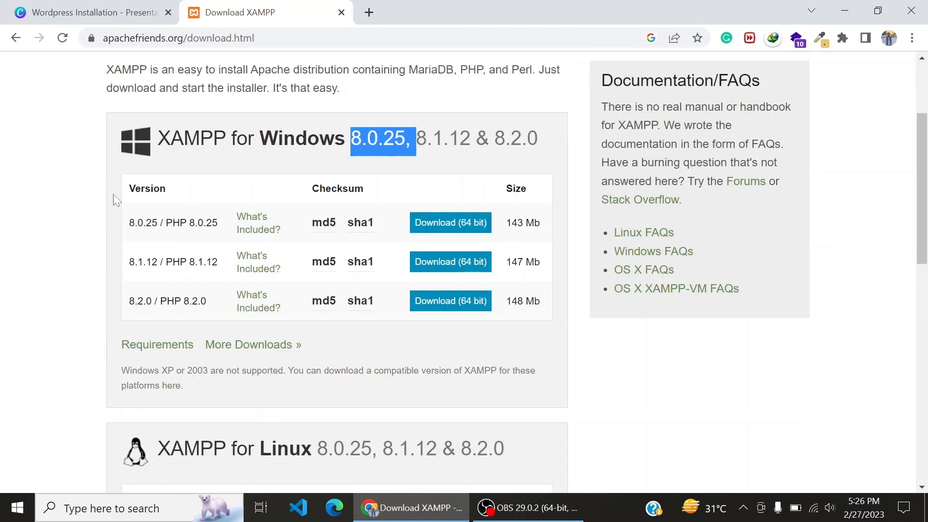
drag(115, 194, 199, 204)
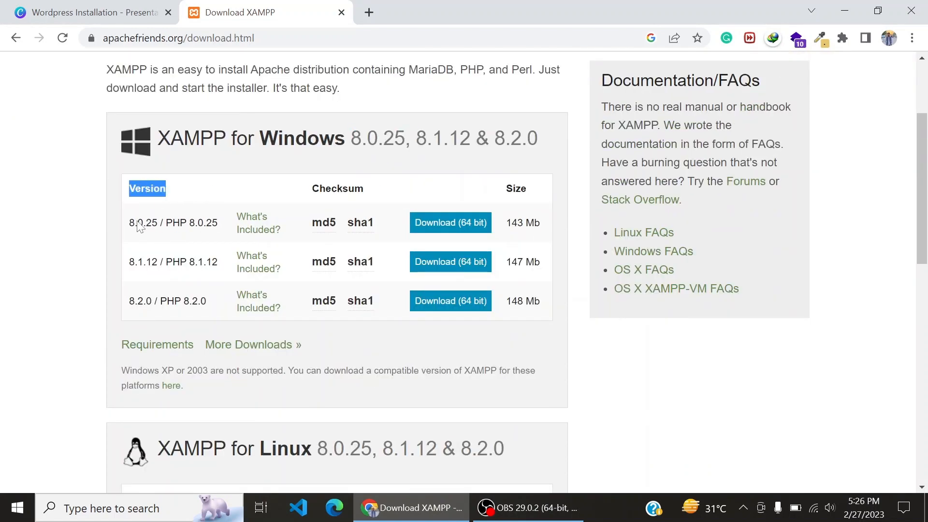
click(125, 234)
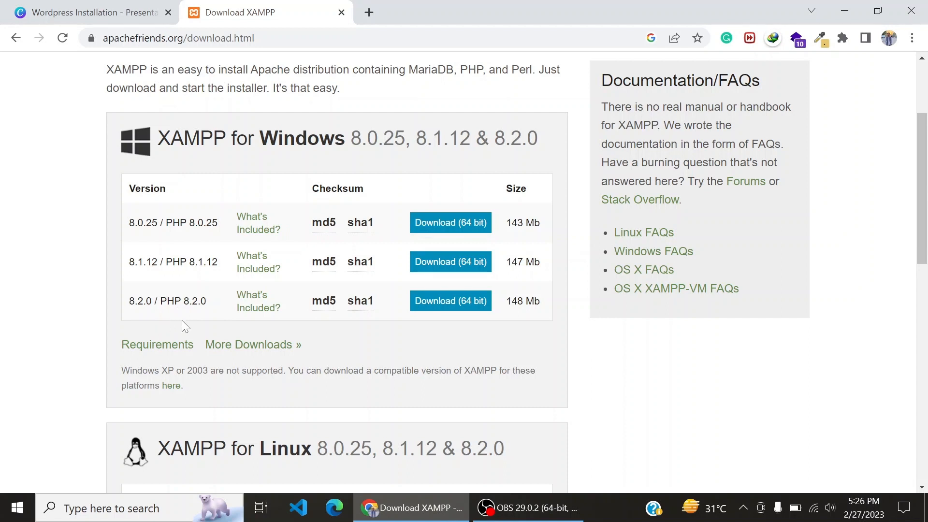
- Download the 64-bit XAMPP installer for Windows, version 8.2.0 / PHP 8.2.0
click(452, 304)
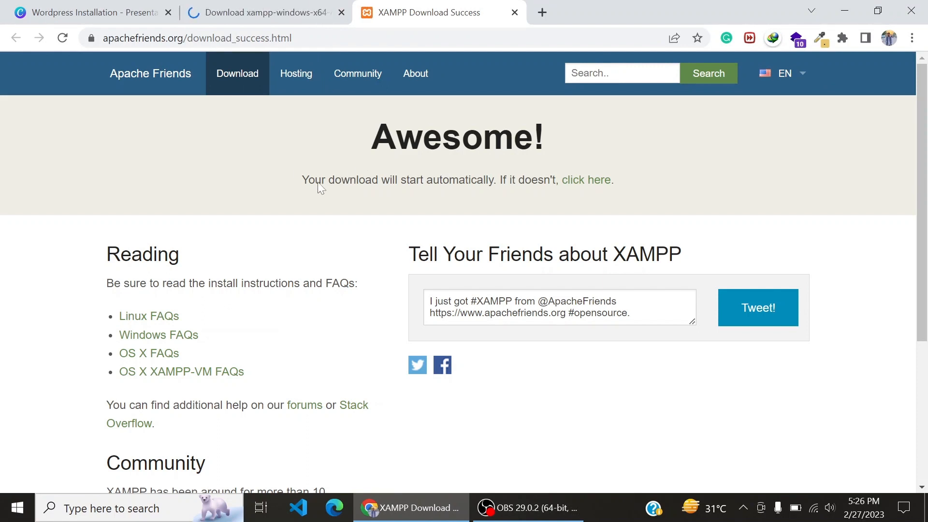
drag(314, 180, 397, 183)
drag(491, 172, 498, 180)
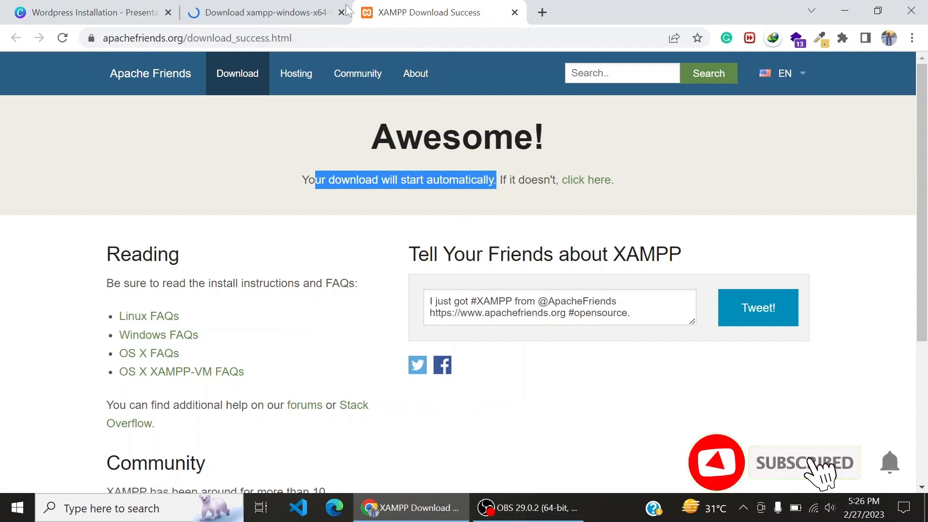
mouse_move(317, 5)
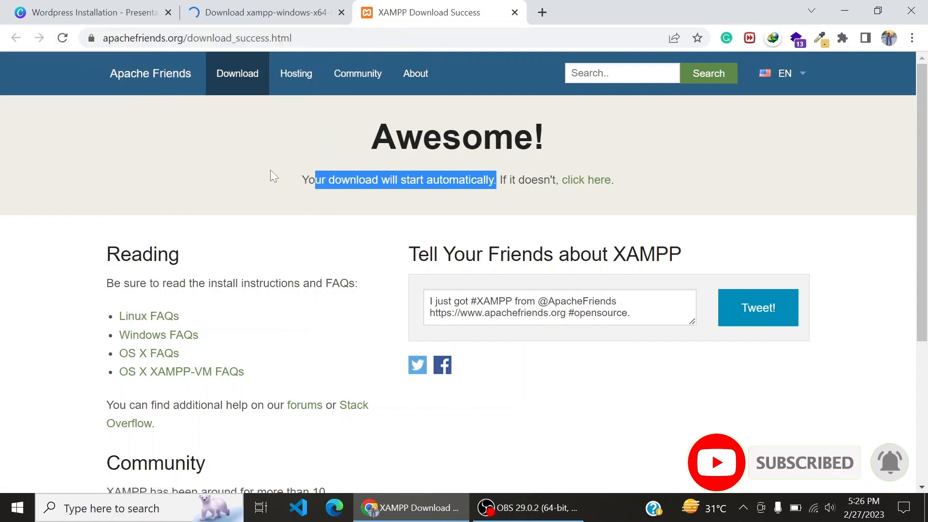
- Open wordpress.org in a new browser tab
click(552, 5)
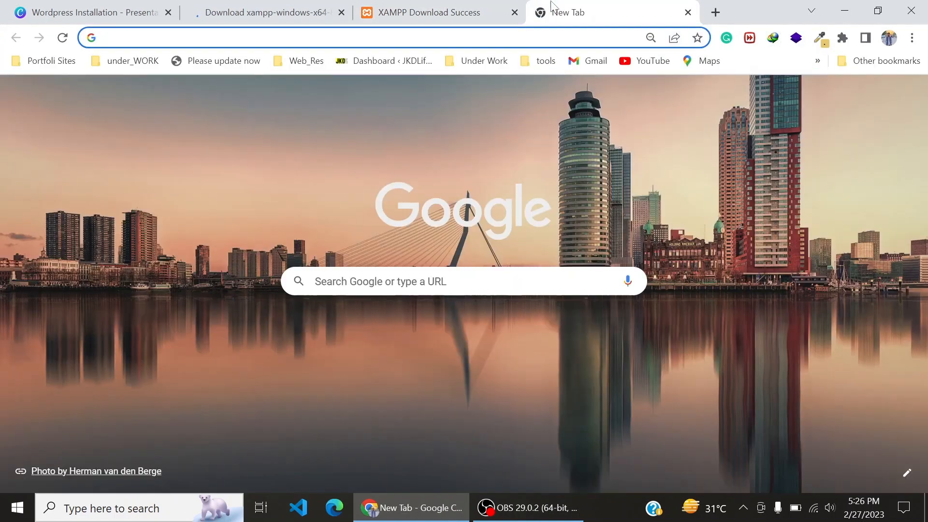
text(wordpress.org)
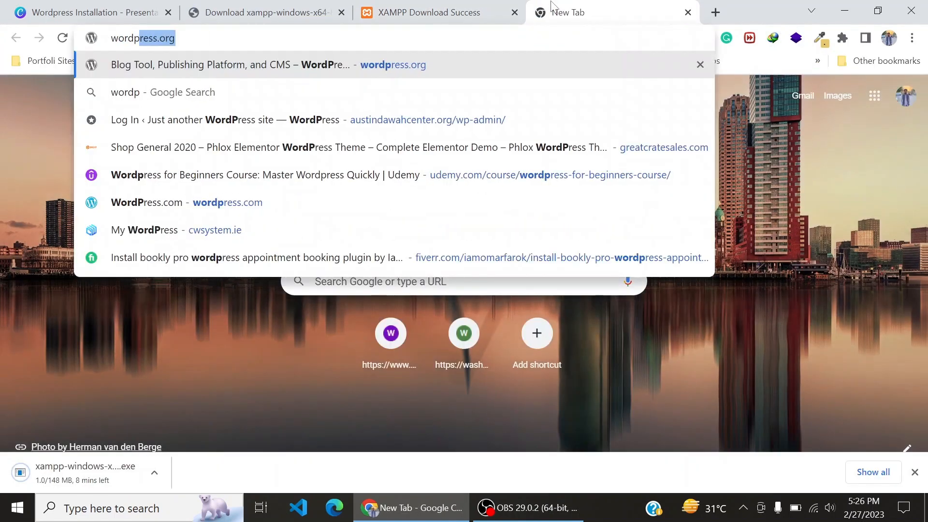
key(Return)
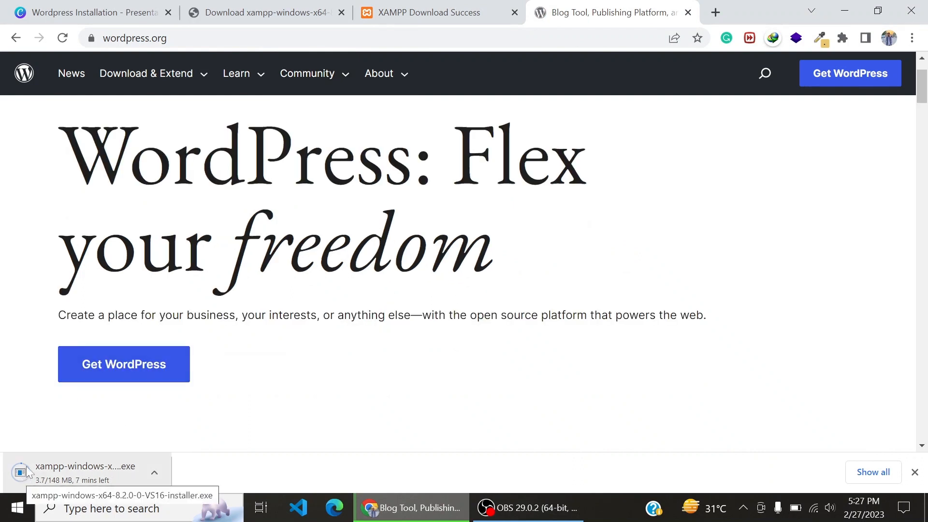
- Pause the XAMPP installer download and close the downloads bar
click(155, 472)
click(195, 412)
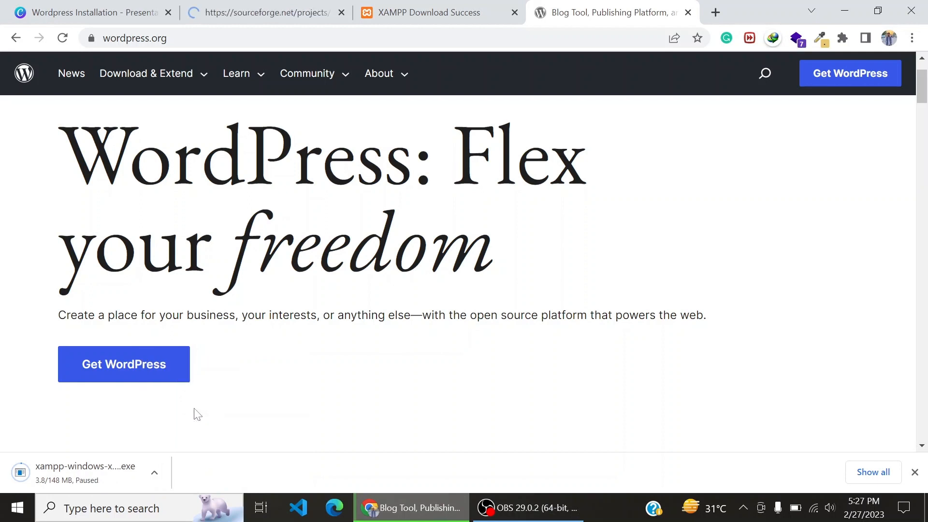
click(915, 473)
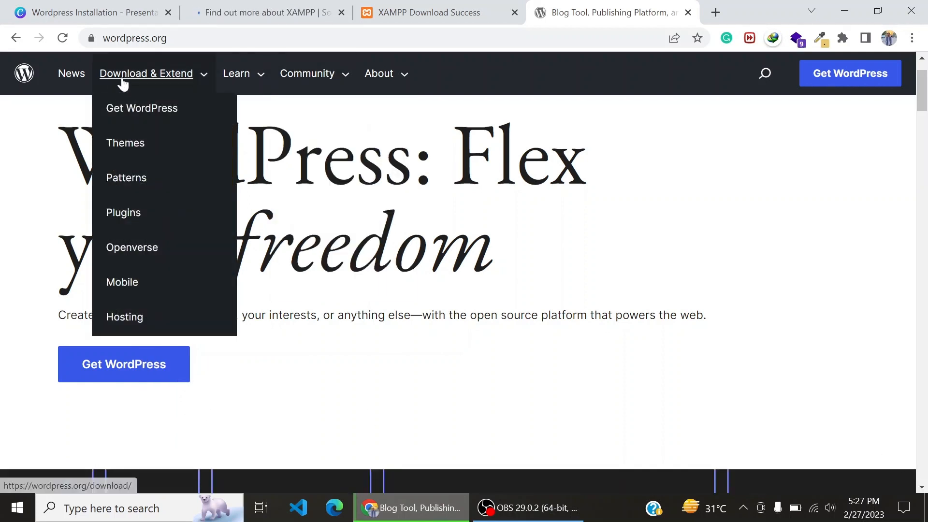
- Open the Get WordPress download page from the WordPress home page
drag(59, 157, 496, 256)
scroll(170, 238, down, 1)
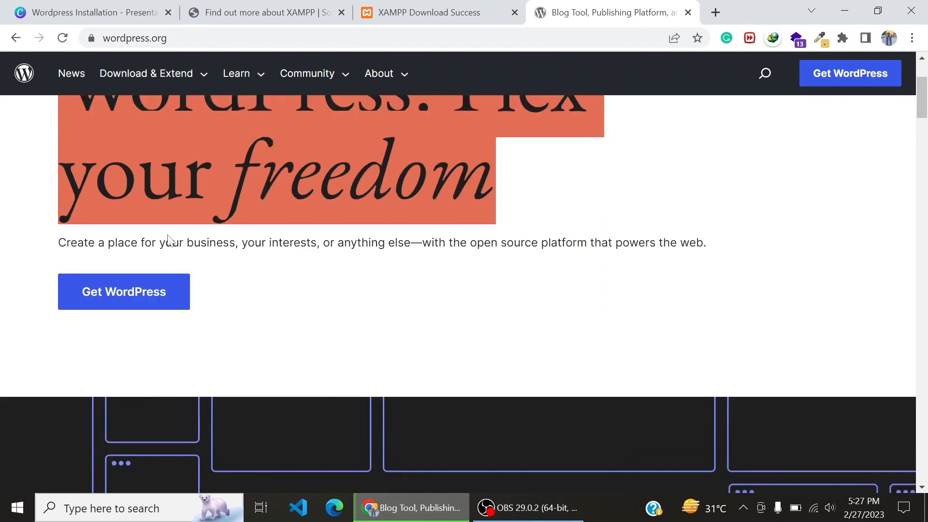
click(127, 298)
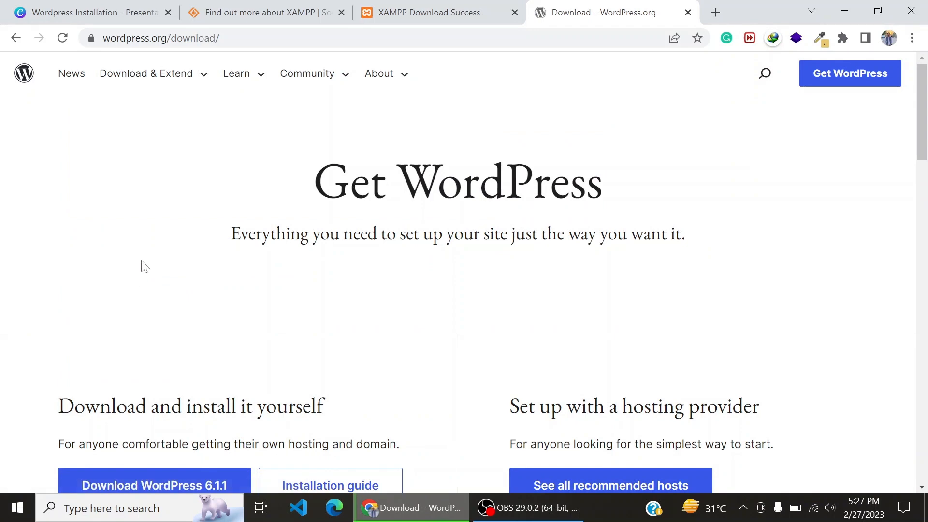
- Download WordPress 6.1.1 for self-installation and dismiss the thank-you dialog
scroll(172, 266, down, 2)
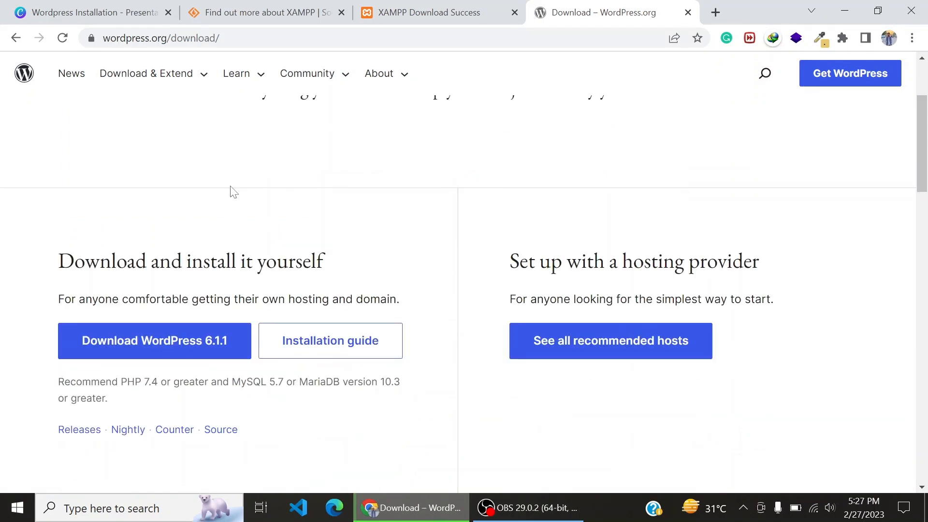
scroll(134, 245, down, 15)
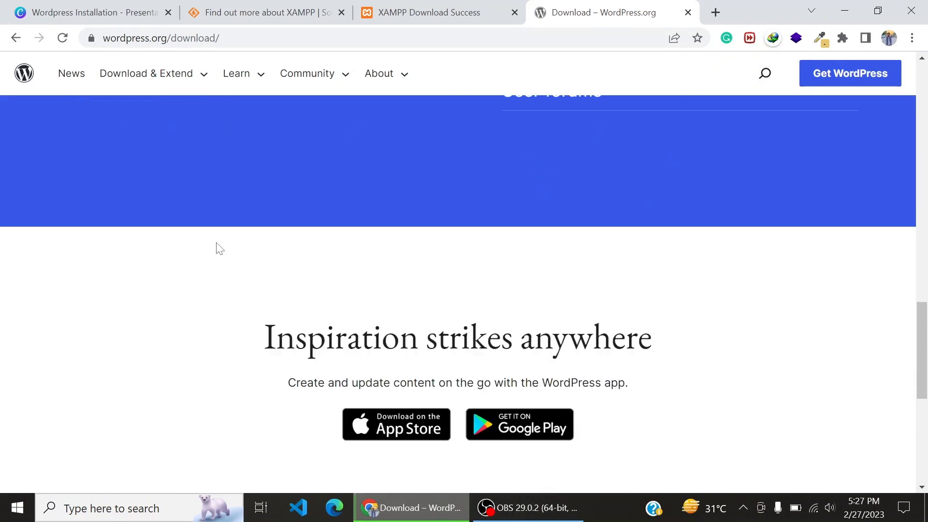
scroll(215, 246, up, 10)
scroll(224, 242, down, 5)
scroll(227, 234, up, 10)
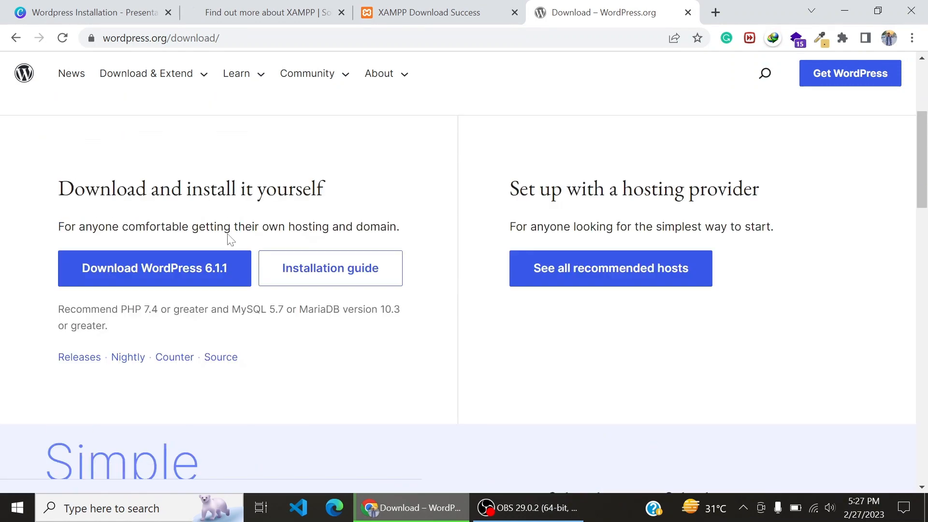
scroll(231, 239, up, 4)
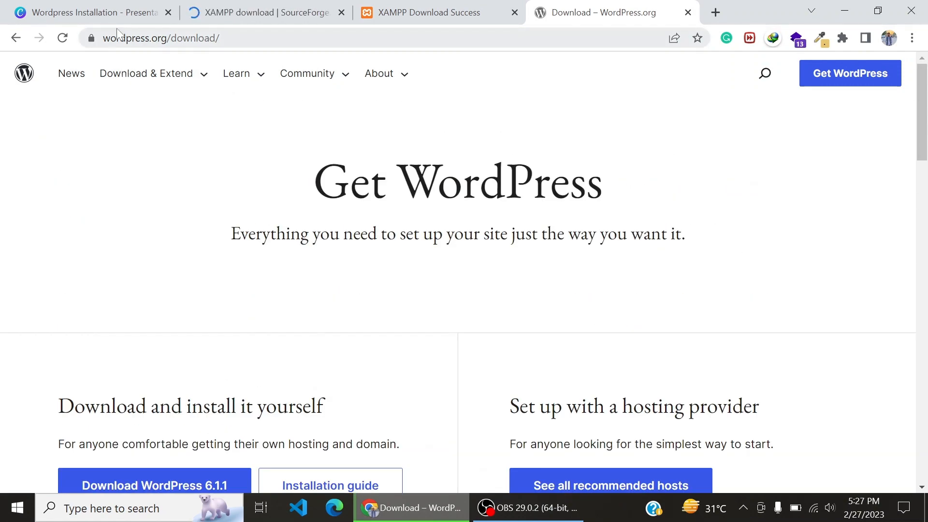
scroll(176, 270, down, 4)
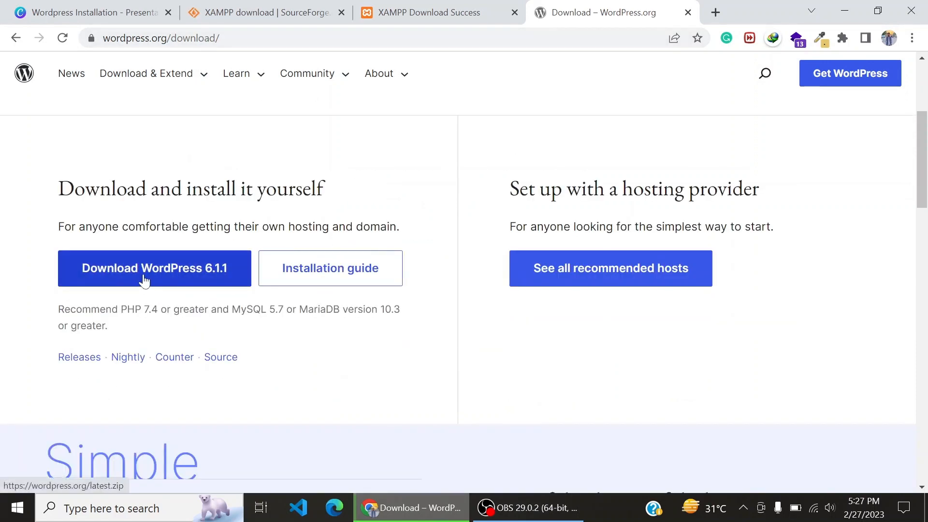
click(88, 275)
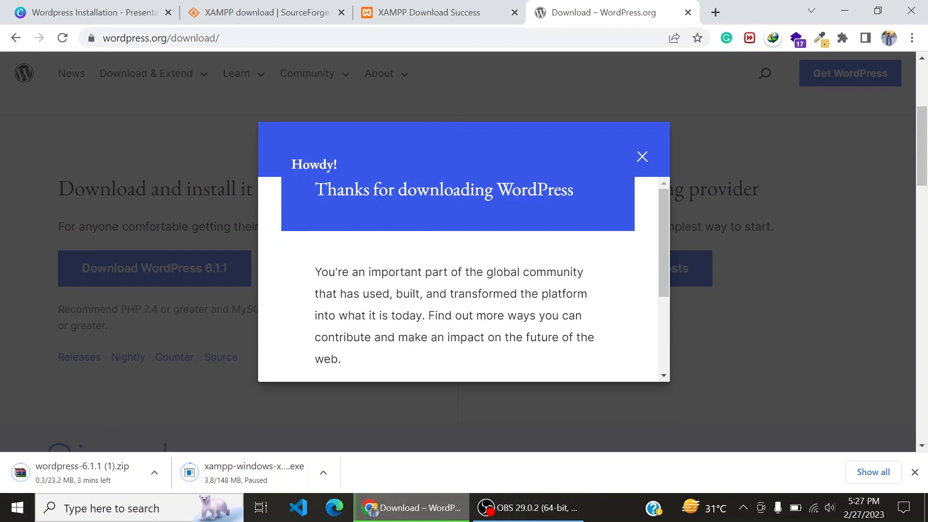
click(647, 156)
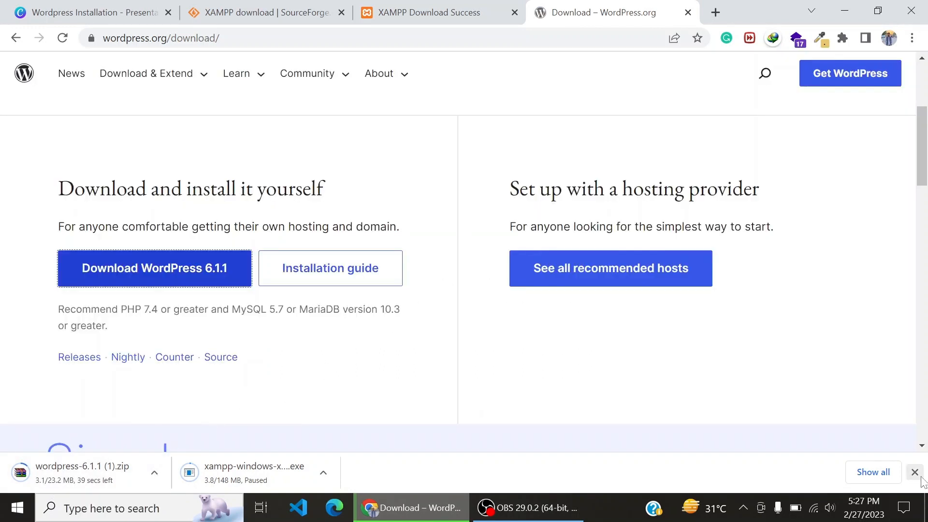
- Pause the WordPress zip download and hide the downloads bar
click(154, 473)
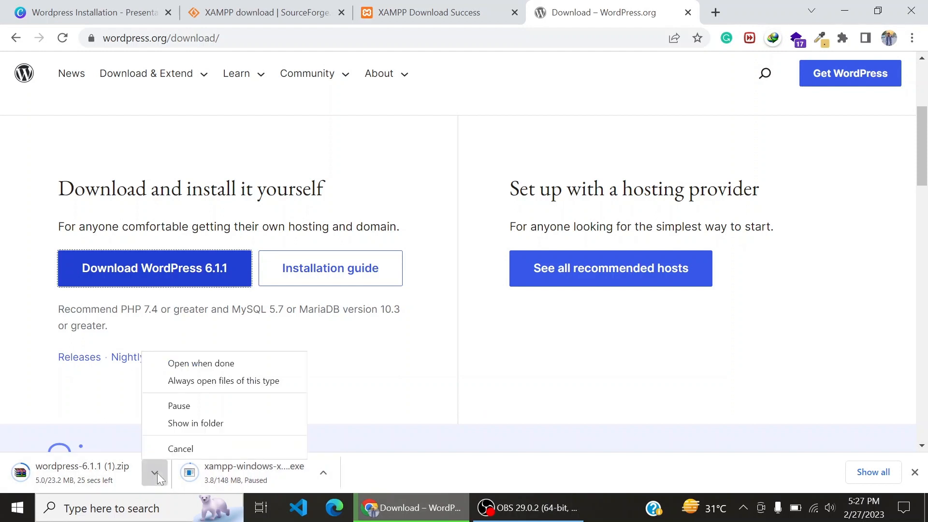
click(216, 406)
click(914, 472)
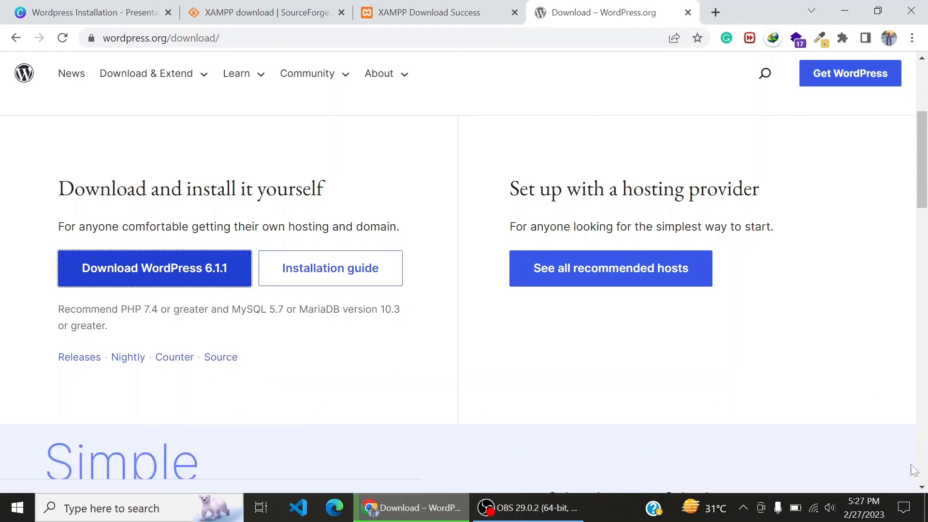
- Close the presentation, SourceForge, XAMPP and WordPress tabs, keeping only a new blank tab open
click(319, 6)
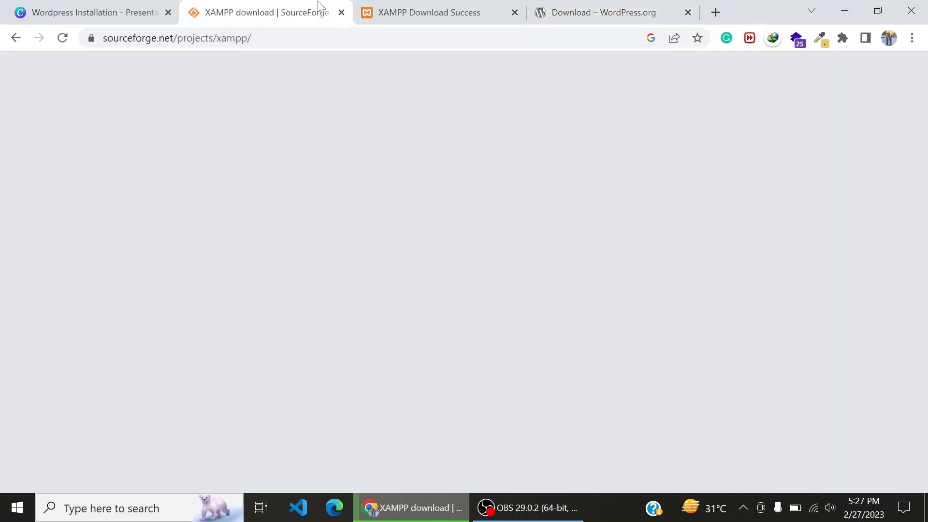
click(169, 12)
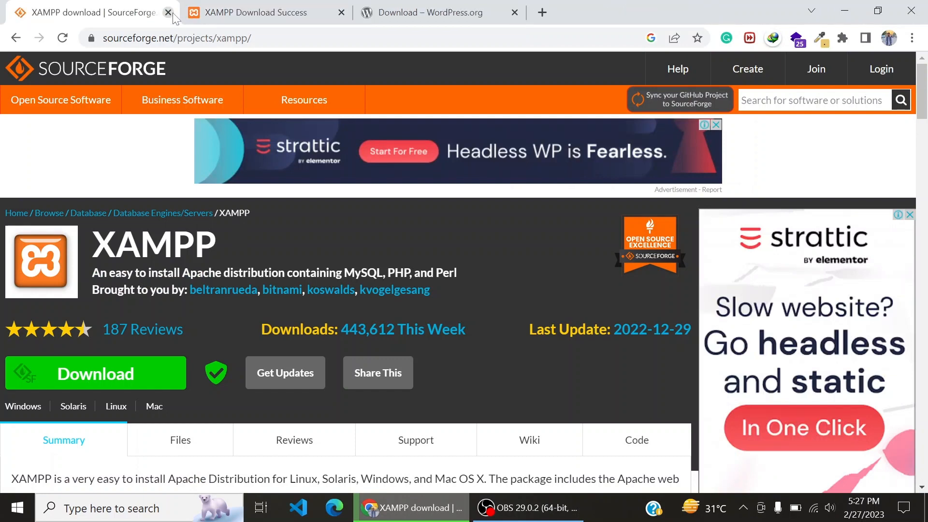
click(169, 13)
click(366, 13)
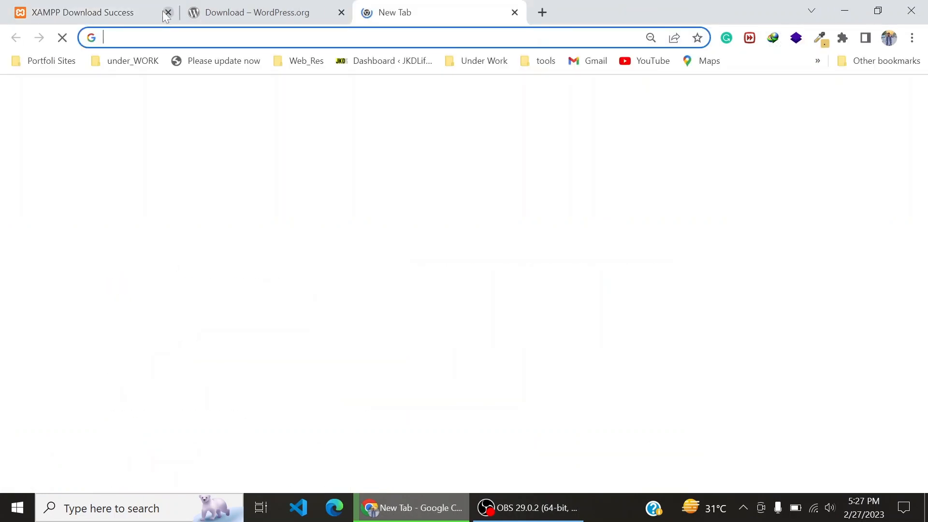
click(168, 13)
click(169, 13)
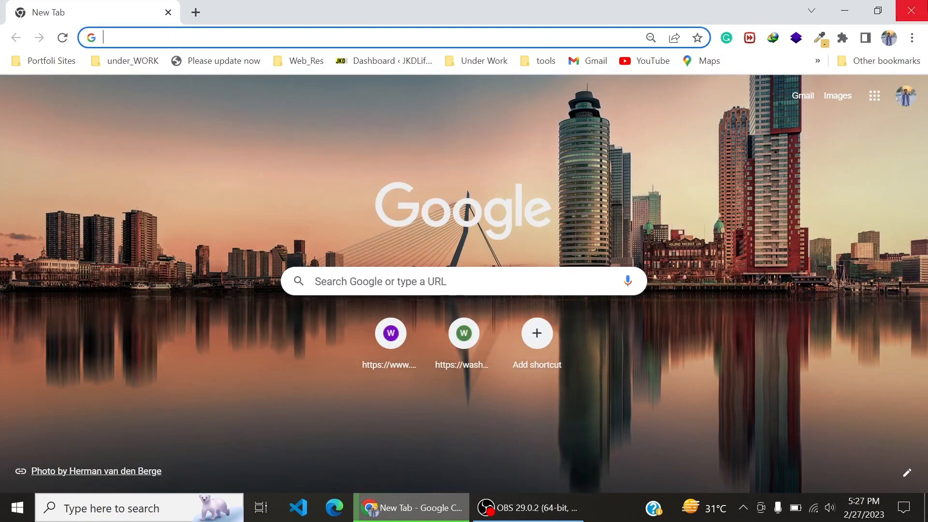
- Minimize the browser, open the Downloads folder in File Explorer and select the wordpress-6.1.1 archive
click(845, 11)
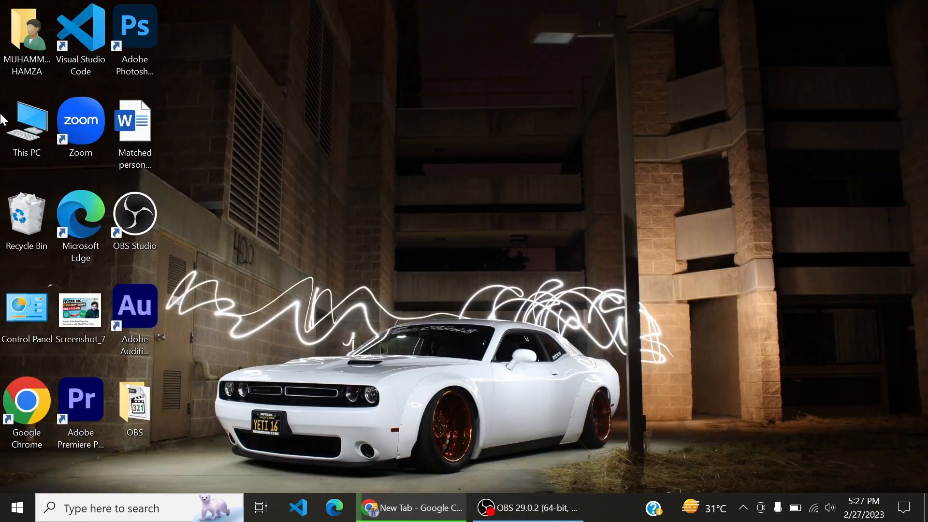
double_click(30, 124)
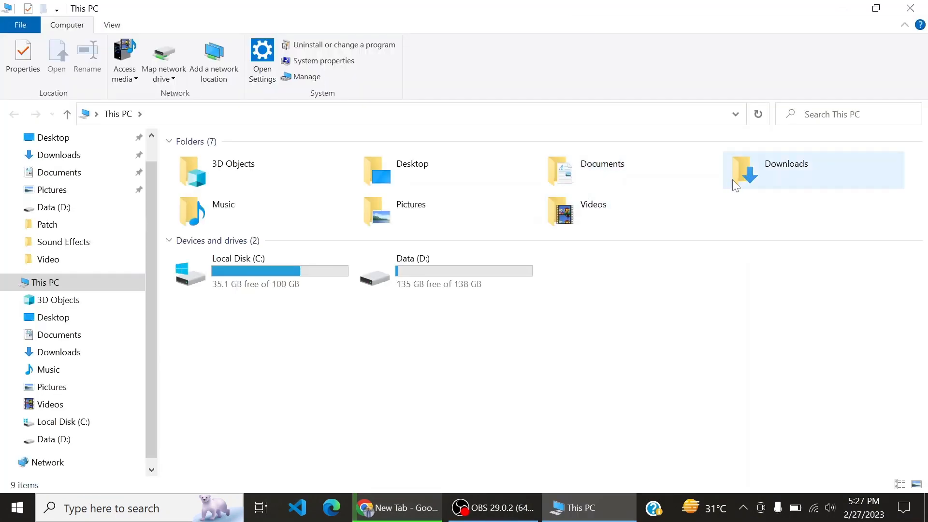
double_click(743, 178)
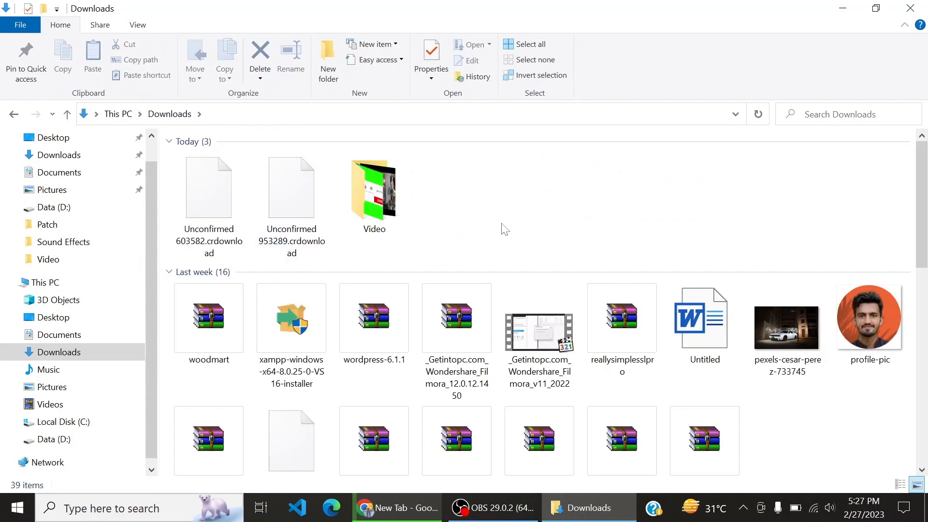
scroll(483, 228, down, 1)
click(384, 282)
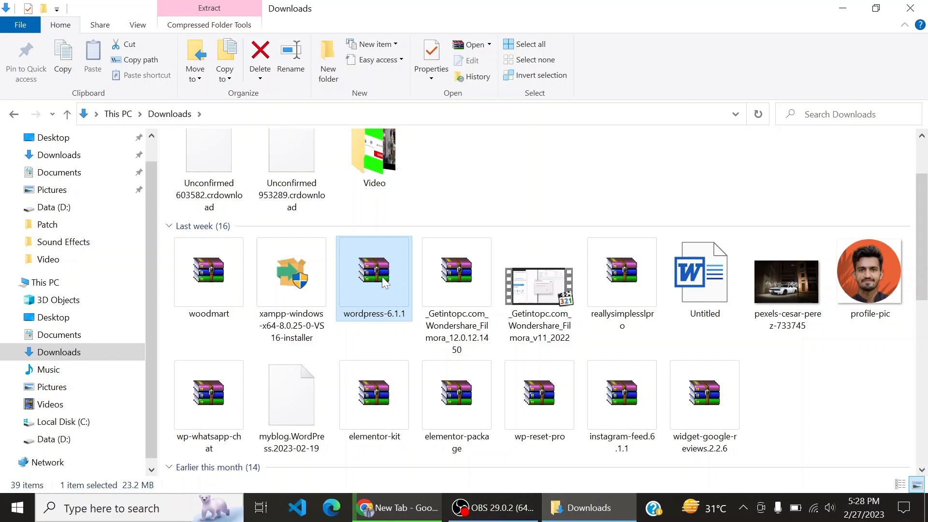
- Launch the xampp-windows-x64-8.0.25-0-VS16 installer and dismiss the User Account Control warning
click(300, 282)
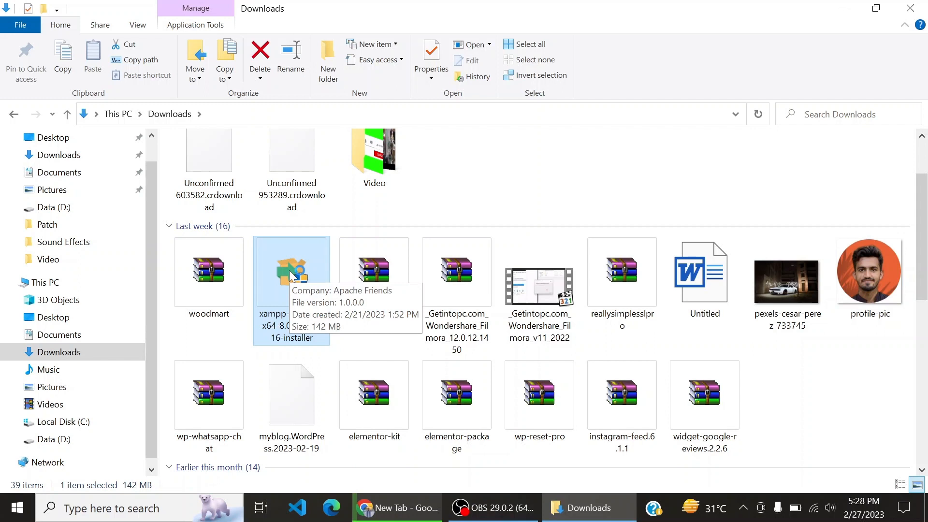
double_click(289, 272)
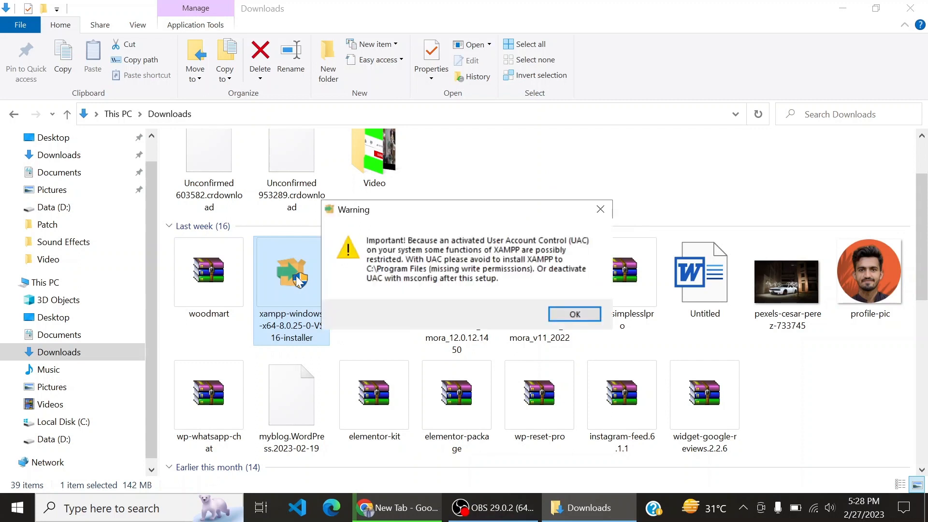
click(563, 312)
drag(467, 121, 534, 141)
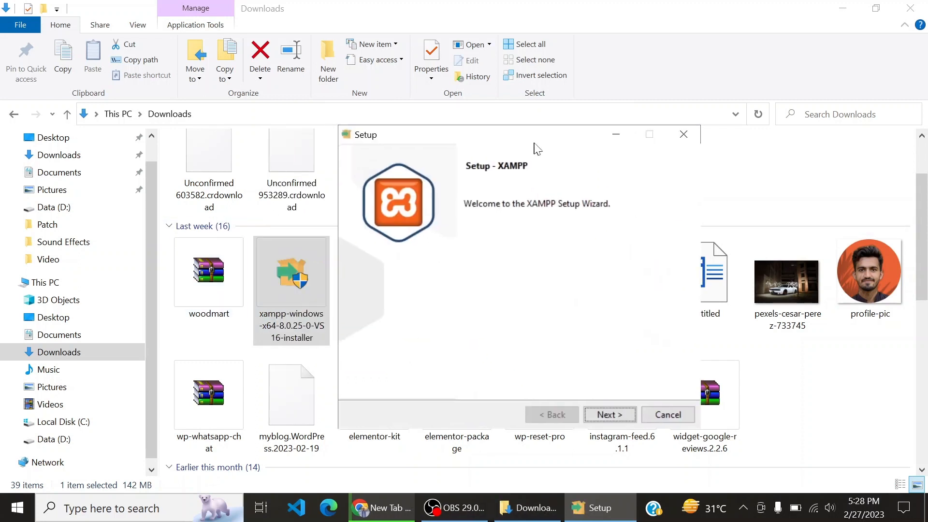
- Proceed past the setup welcome page and accept the default set of XAMPP components
click(618, 418)
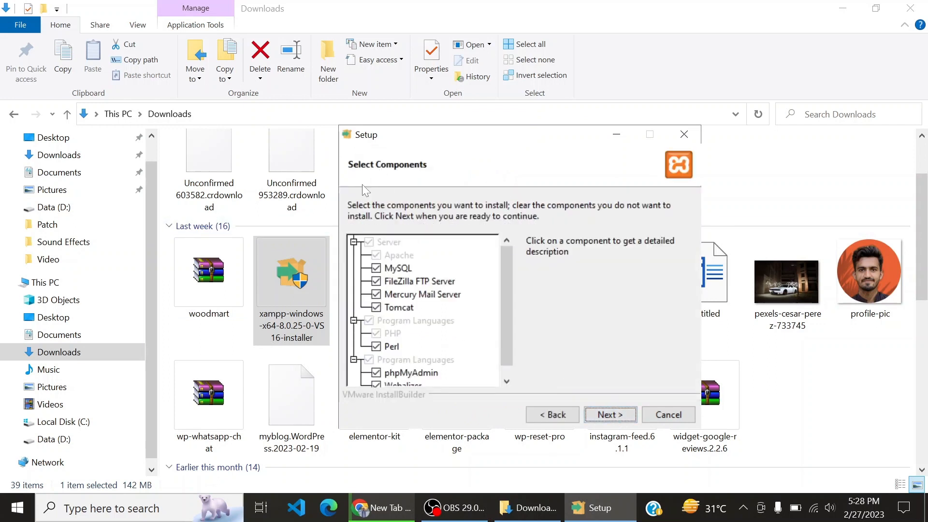
click(377, 269)
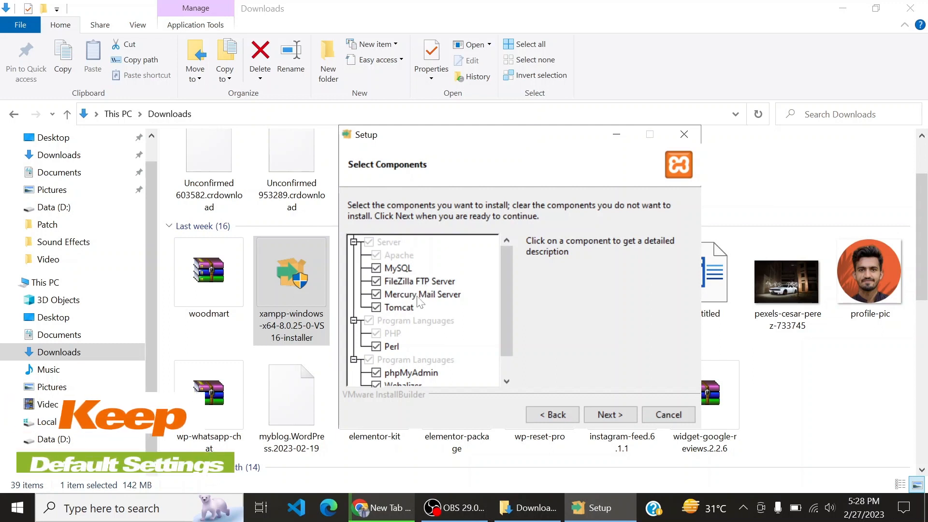
mouse_move(509, 277)
mouse_down()
mouse_move(512, 325)
mouse_move(509, 279)
mouse_up()
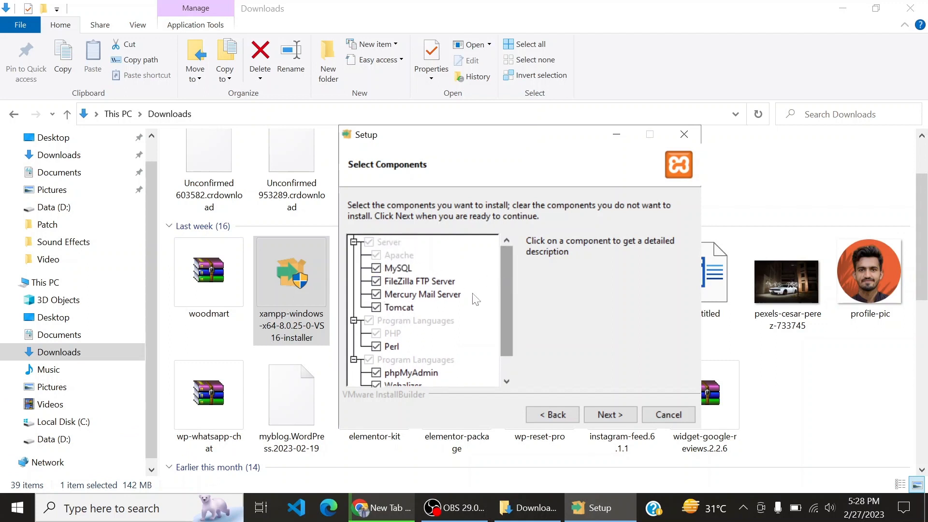
click(608, 415)
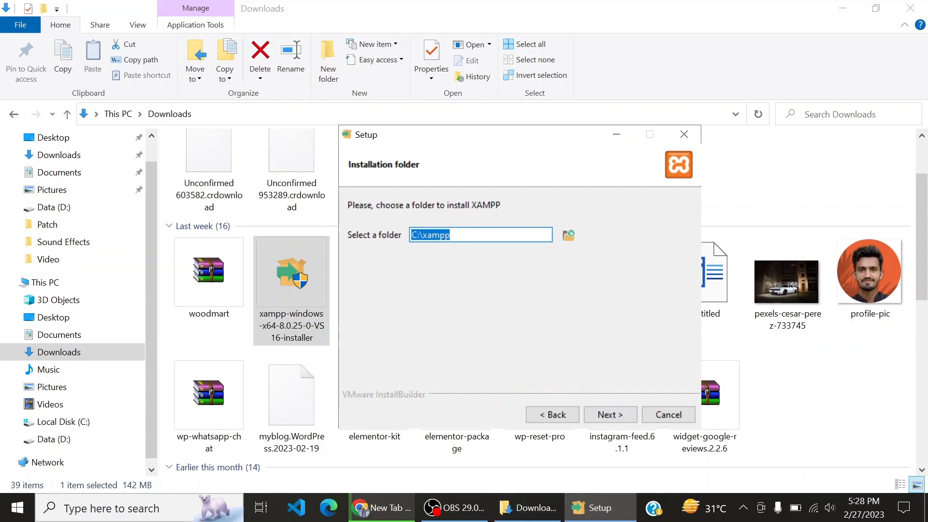
- Try to continue the setup with C:\xampp as the installation folder and inspect that folder in the directory browser
drag(453, 235, 432, 235)
click(614, 413)
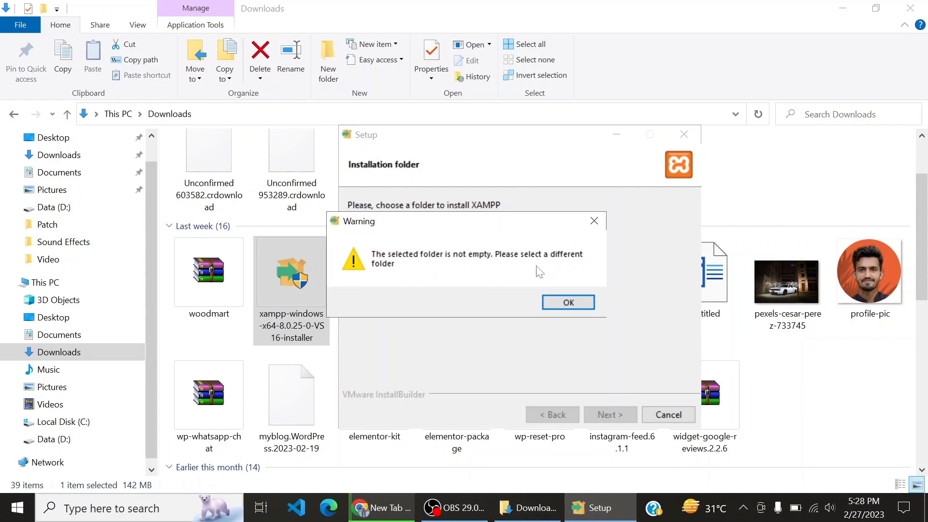
click(574, 299)
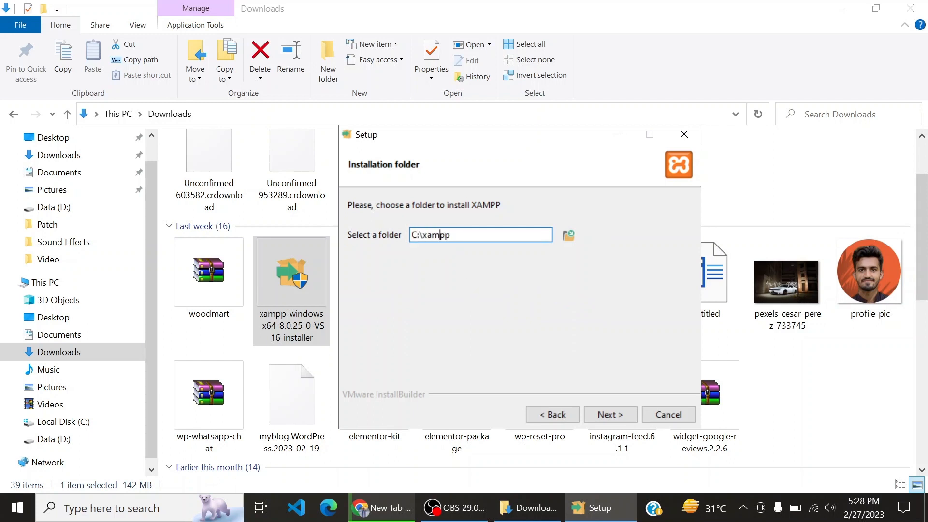
click(567, 235)
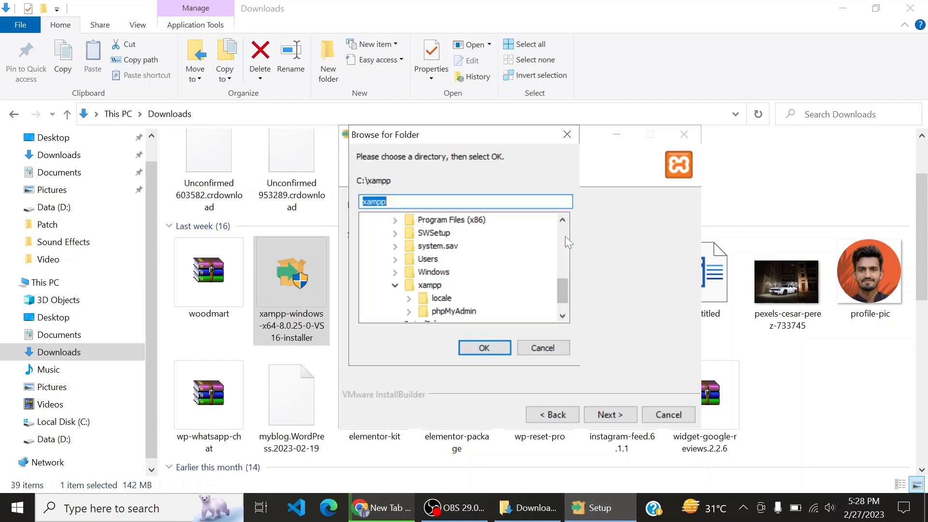
scroll(463, 289, down, 1)
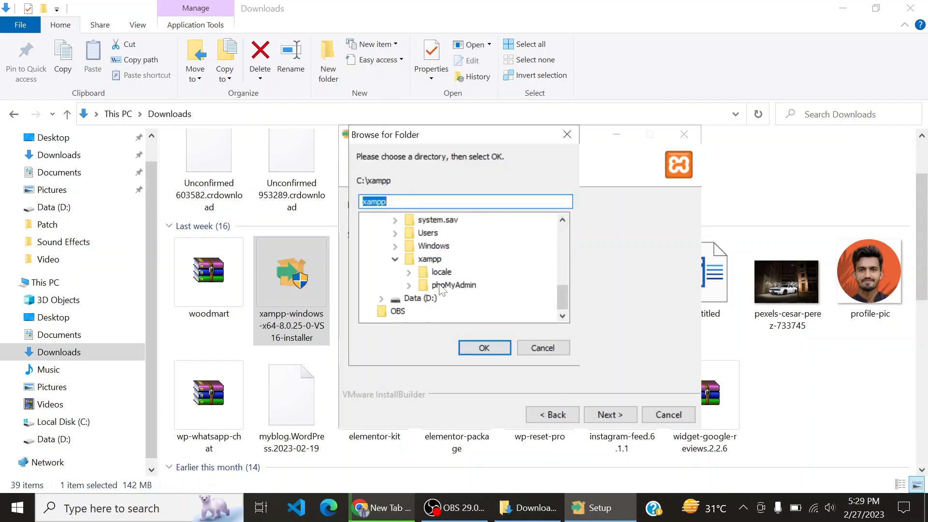
click(543, 349)
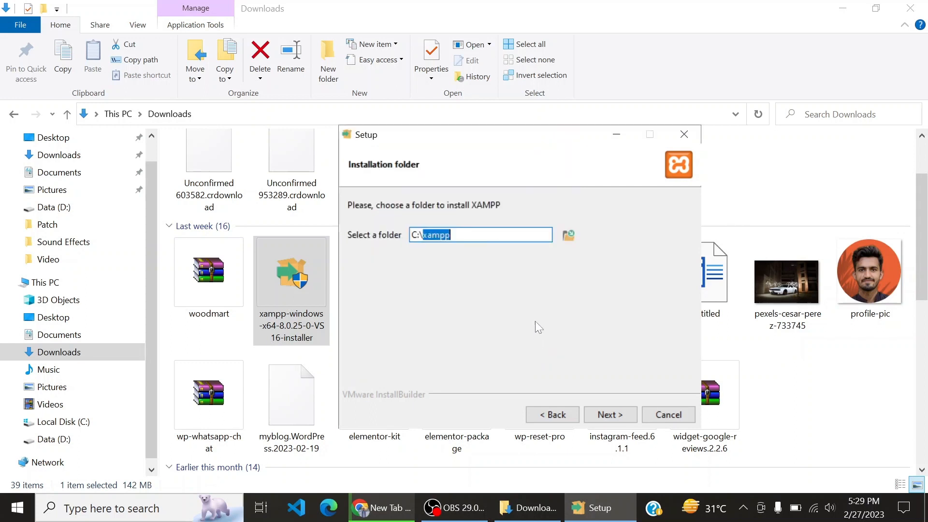
- Check the contents of the existing xampp folder on Local Disk (C:) and delete the folder
click(616, 135)
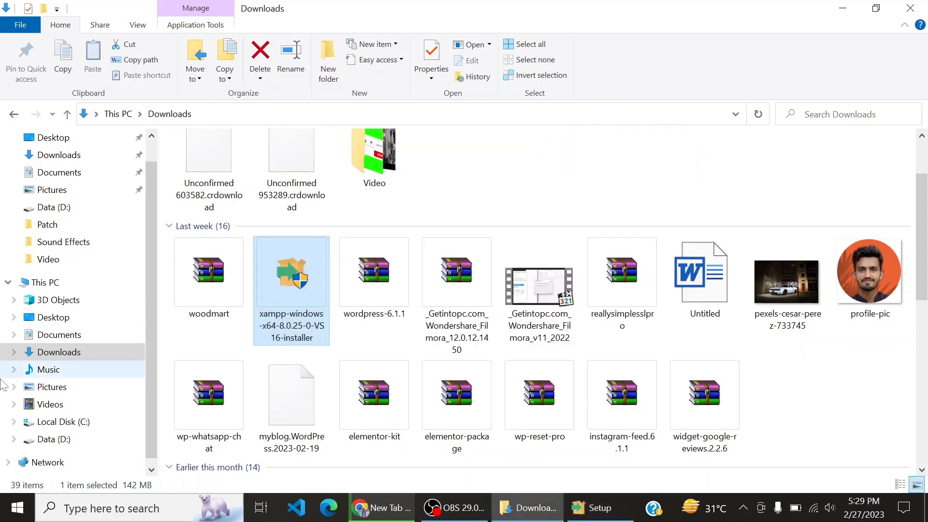
click(55, 422)
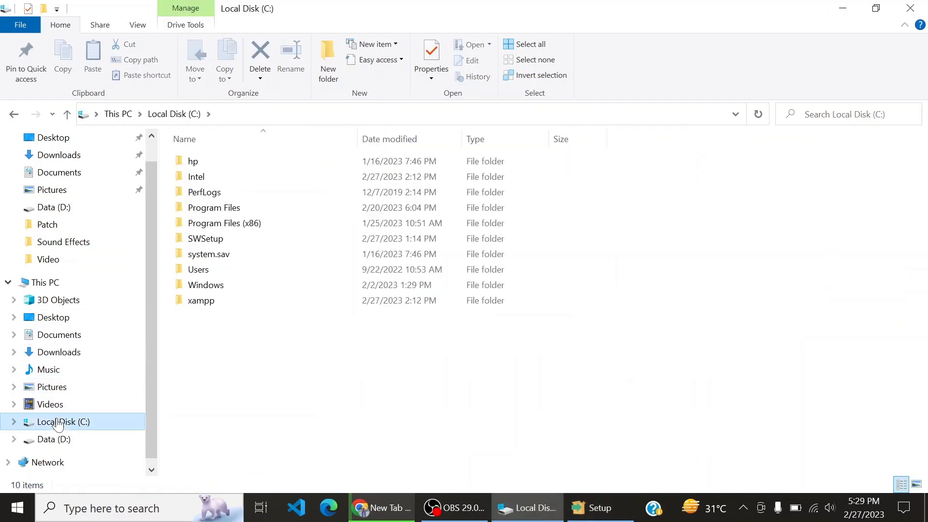
click(207, 304)
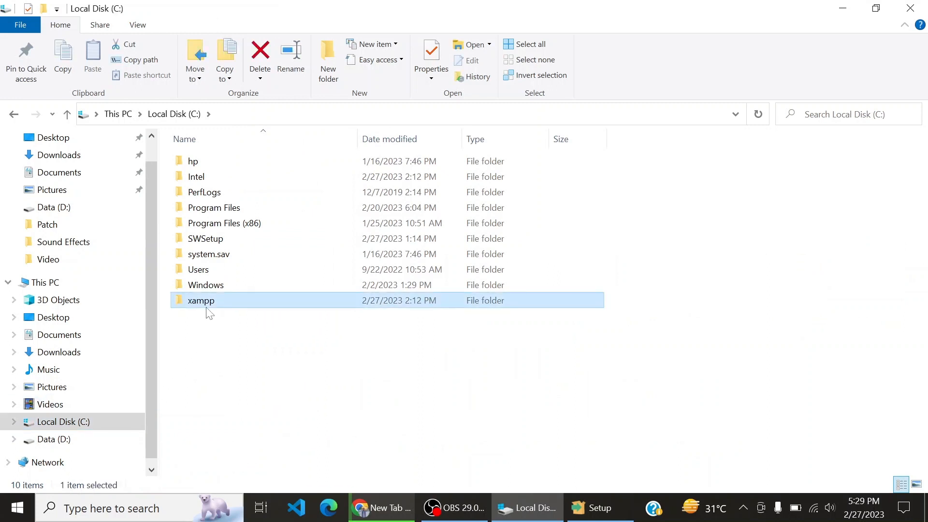
double_click(207, 307)
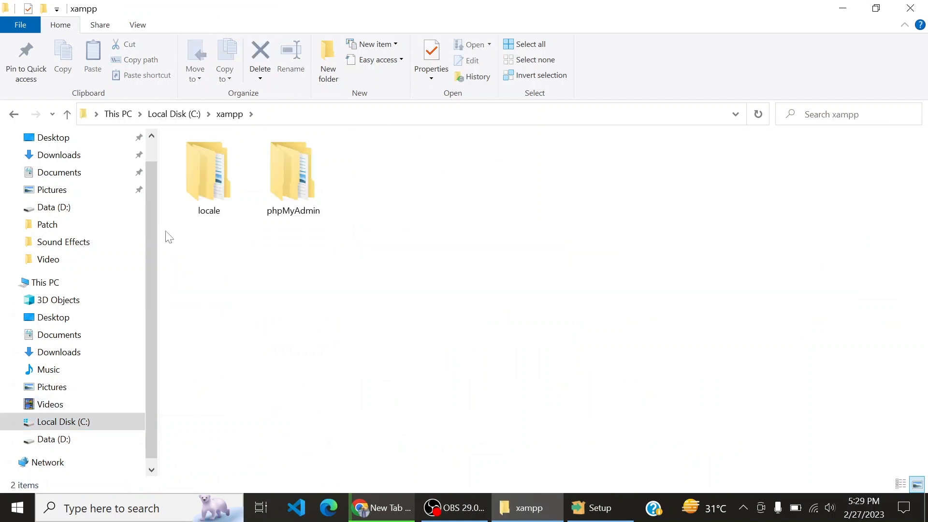
click(67, 114)
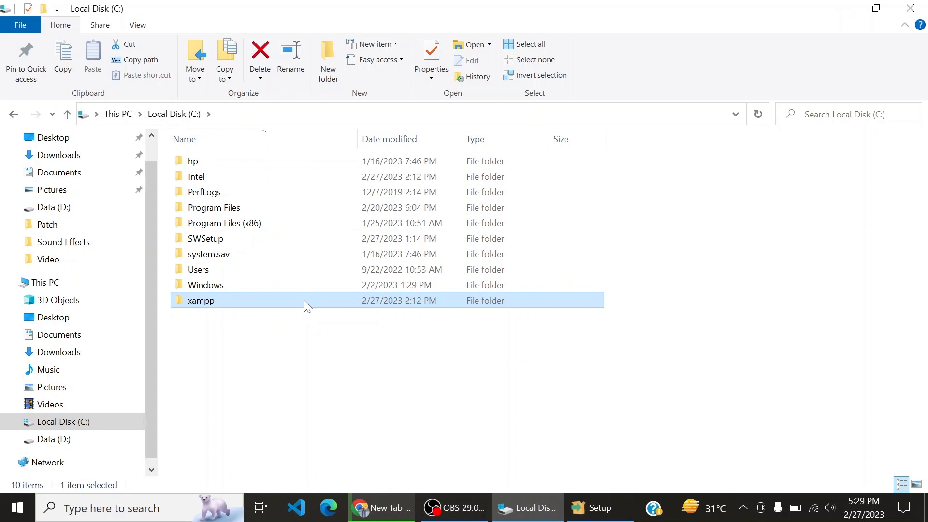
key(Delete)
- Create a new empty folder named xampp on Local Disk (C:)
right_click(276, 326)
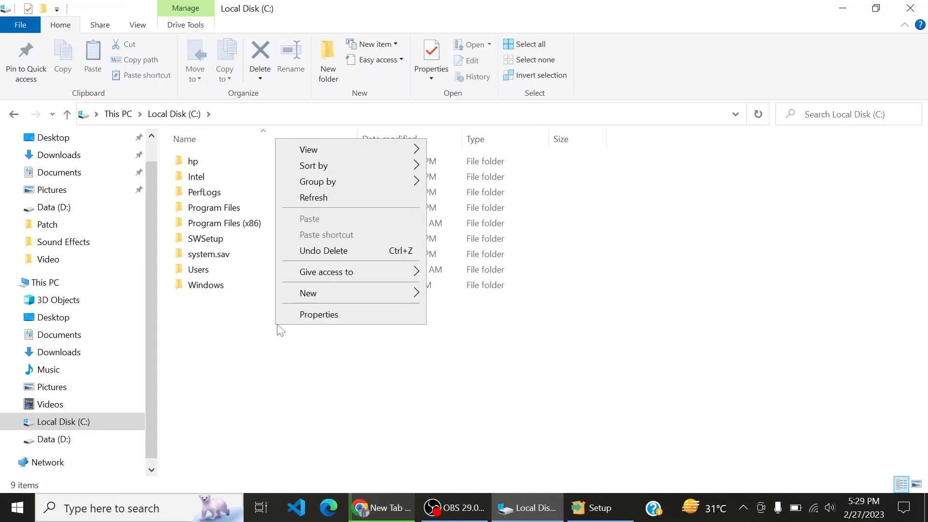
mouse_move(357, 296)
click(442, 291)
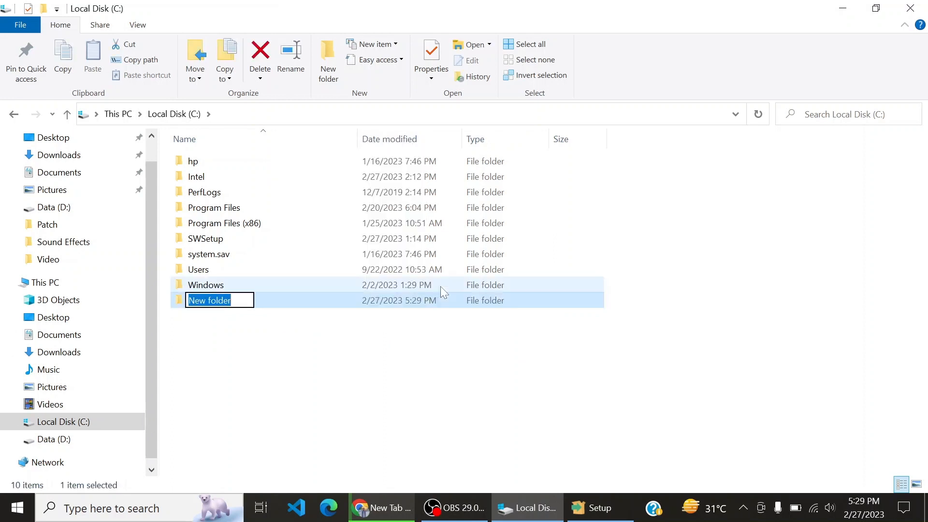
text(xampp)
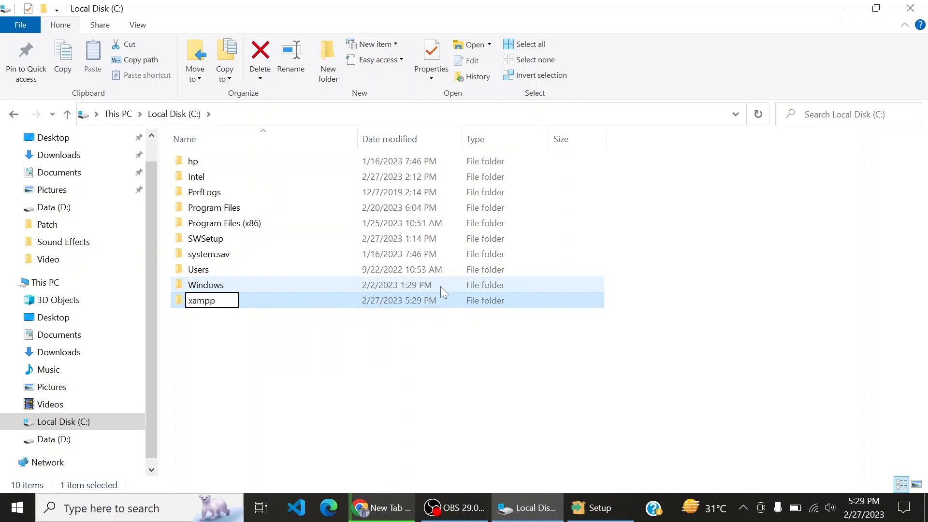
key(Return)
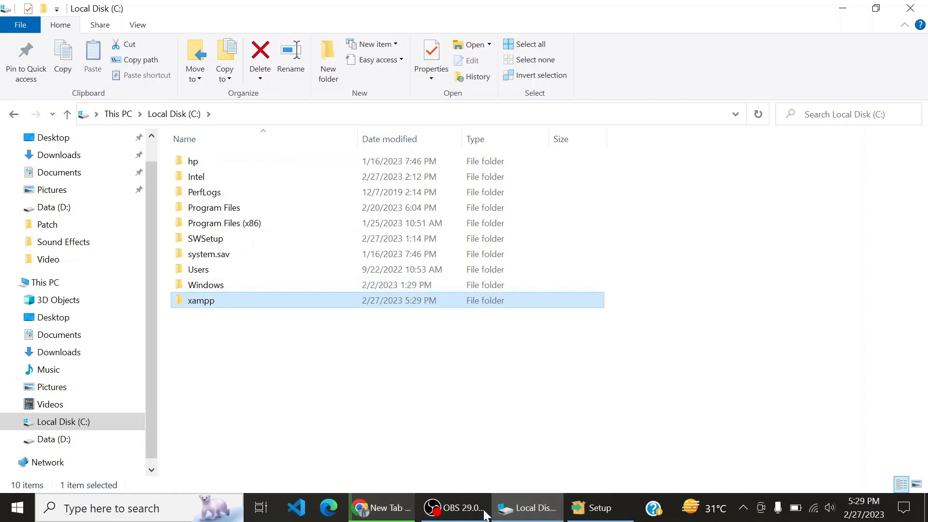
- Return to the XAMPP setup, choose the new C:\xampp folder as the installation folder and continue
click(594, 507)
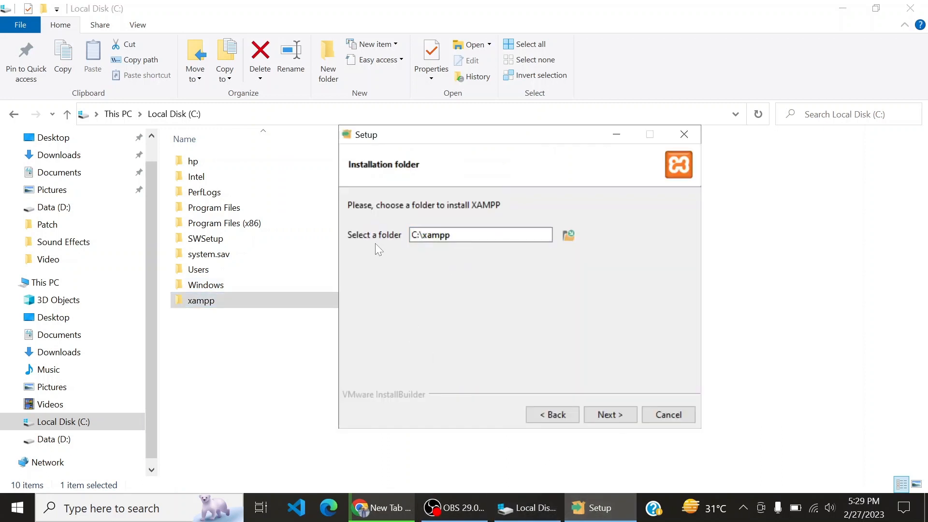
click(569, 235)
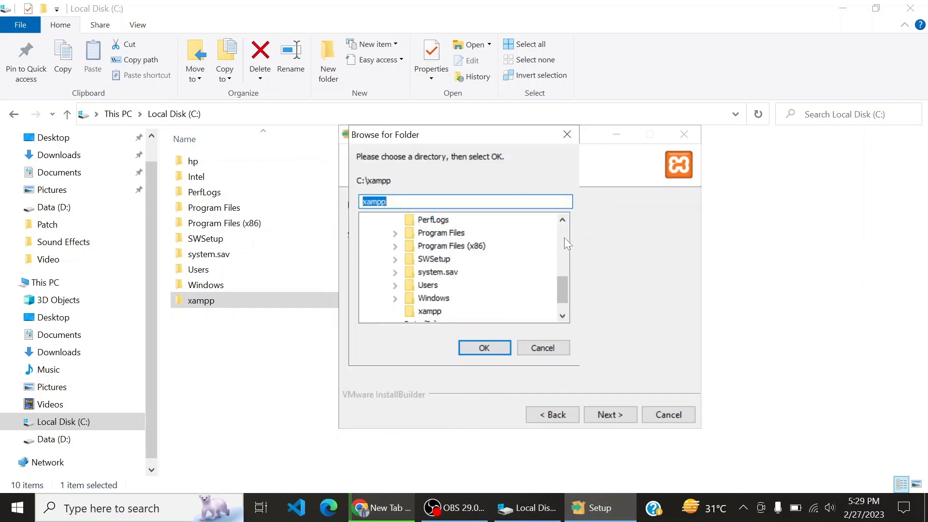
scroll(450, 232, down, 1)
scroll(449, 233, up, 4)
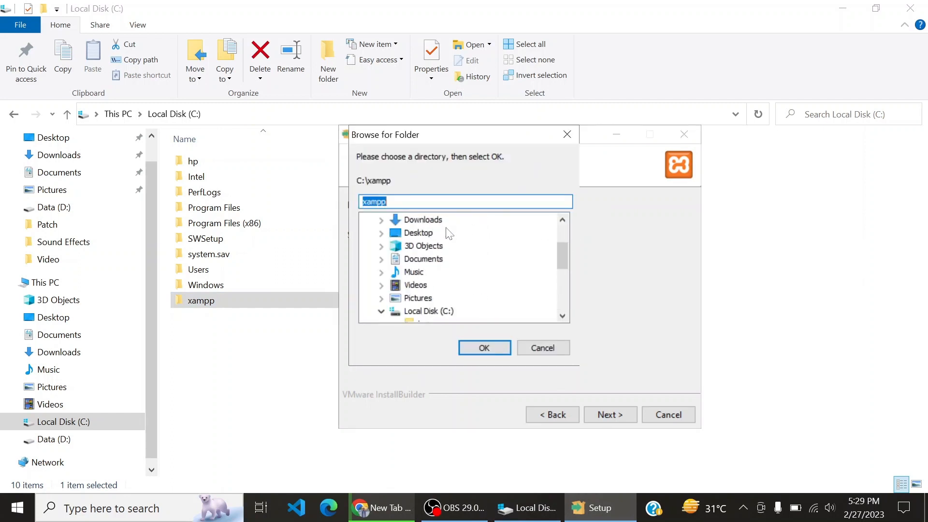
scroll(396, 256, down, 4)
scroll(393, 280, up, 2)
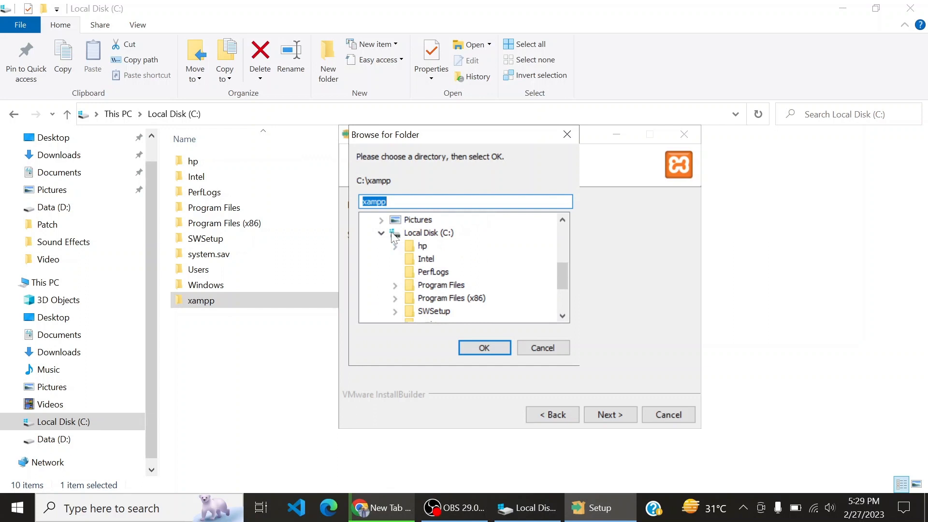
scroll(432, 259, down, 1)
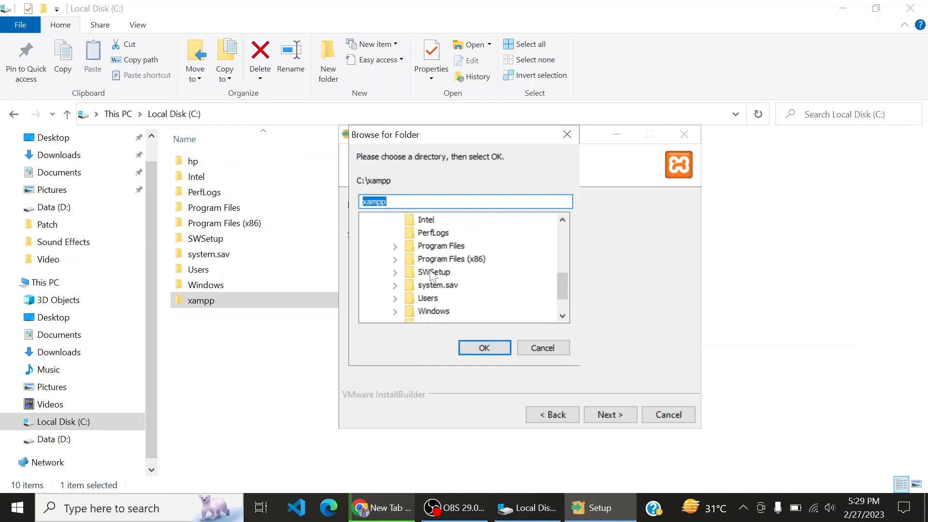
scroll(438, 314, down, 1)
click(437, 286)
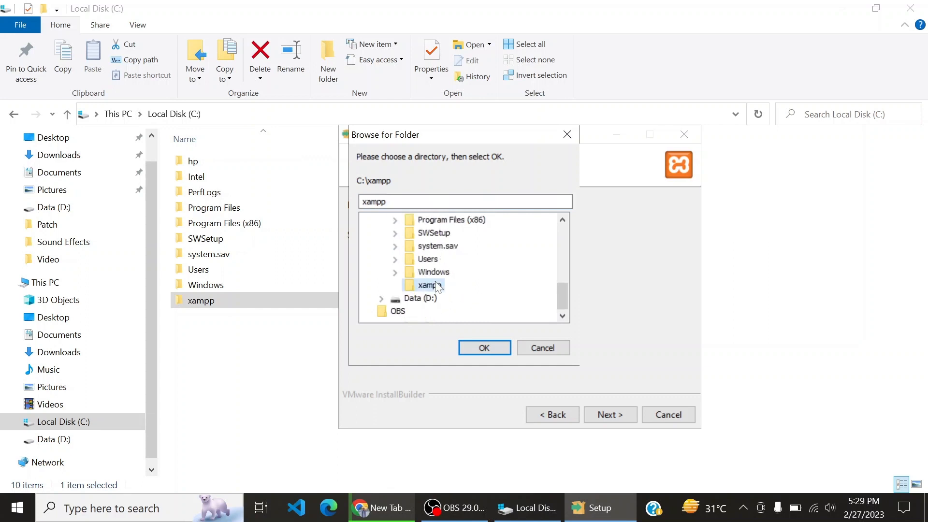
click(488, 351)
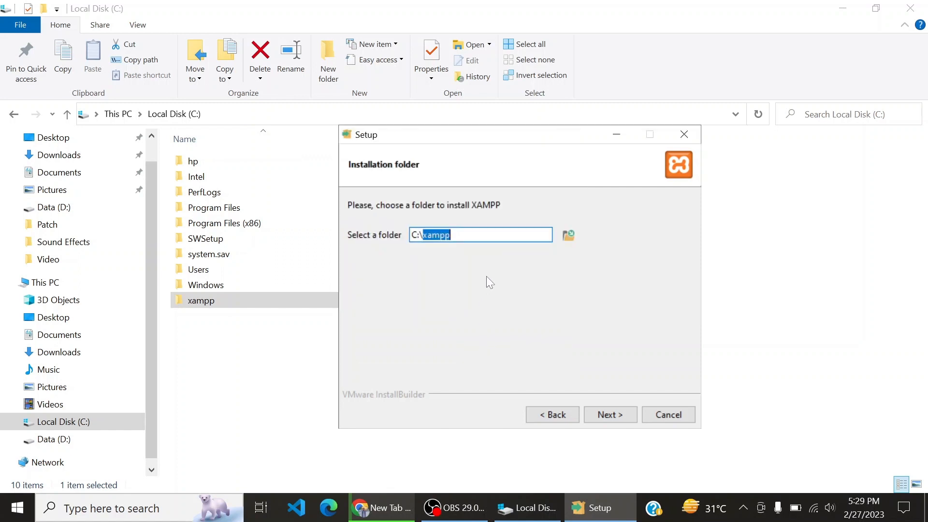
click(607, 415)
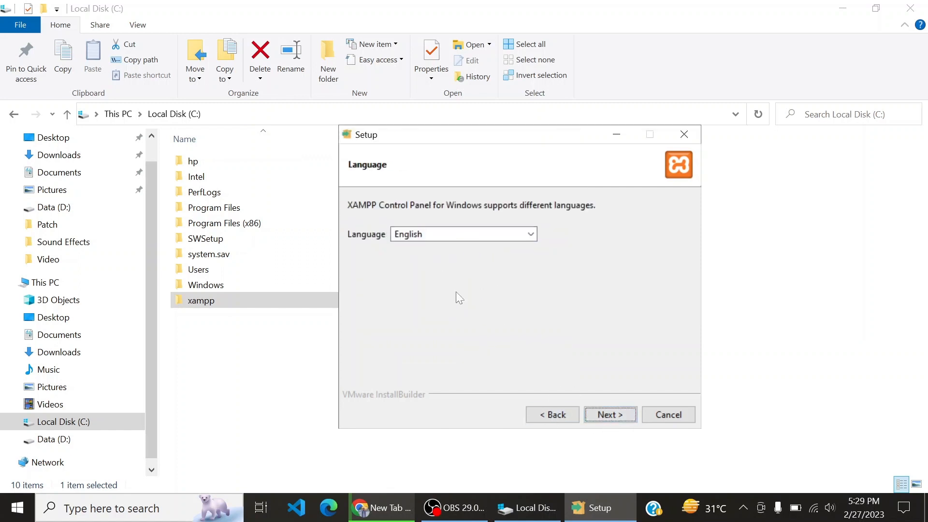
- Install XAMPP with English as the Control Panel language and finish the setup without starting the Control Panel
click(608, 417)
click(610, 412)
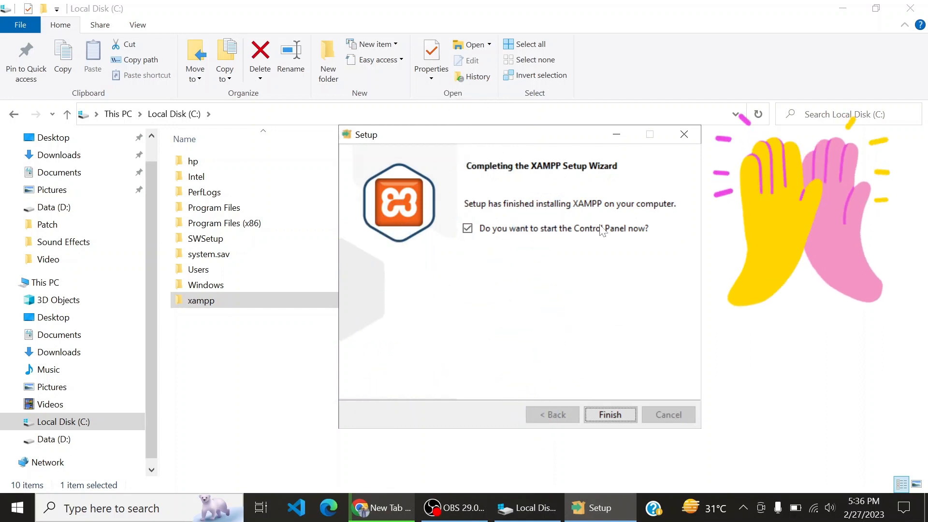
click(469, 226)
click(610, 415)
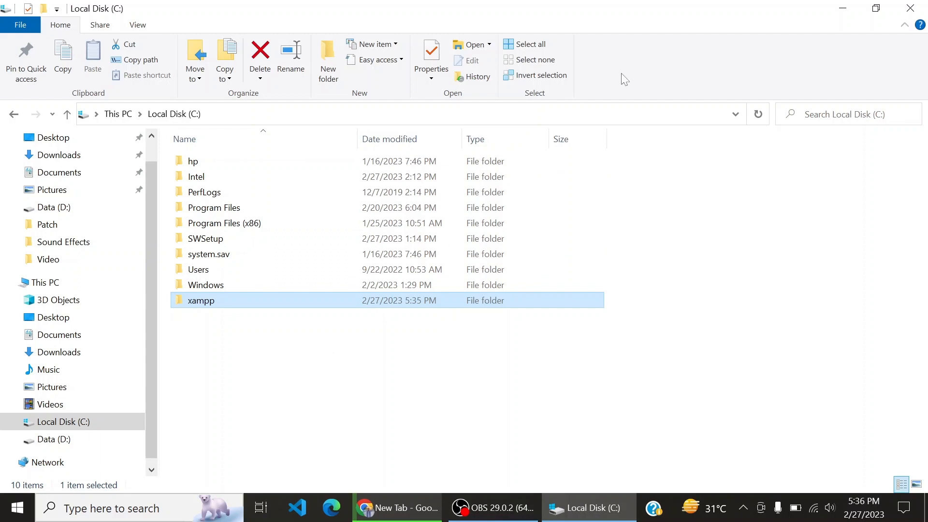
- Close the Local Disk (C:) window, refresh the desktop and open the XAMPP Control Panel in a maximized window
click(910, 8)
right_click(500, 107)
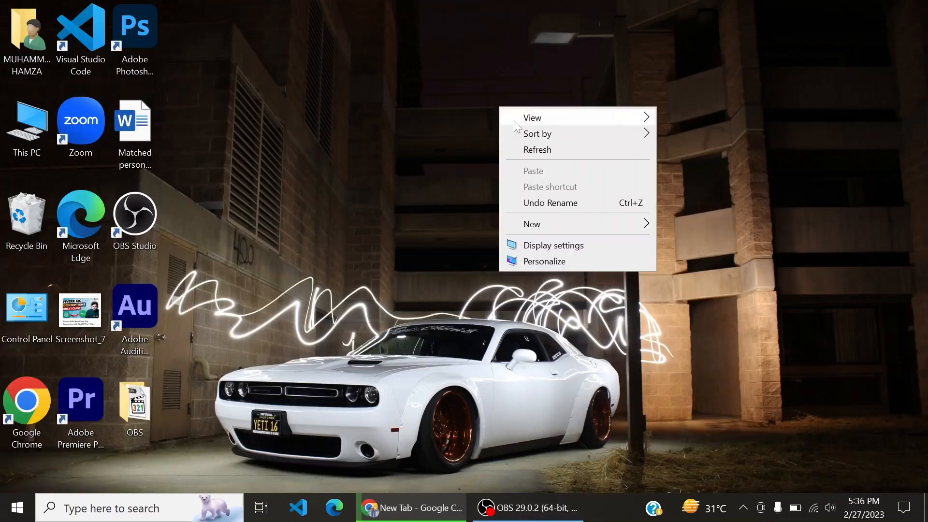
click(545, 150)
key(super)
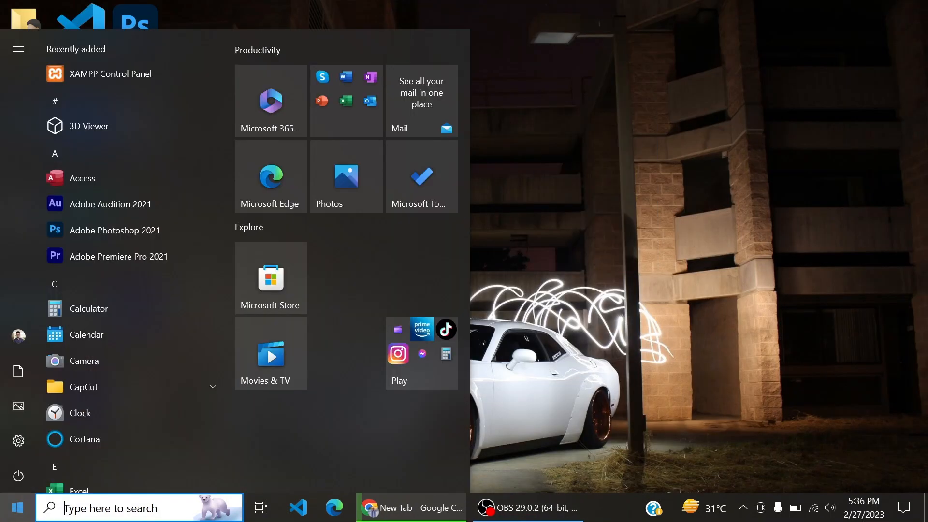
click(79, 67)
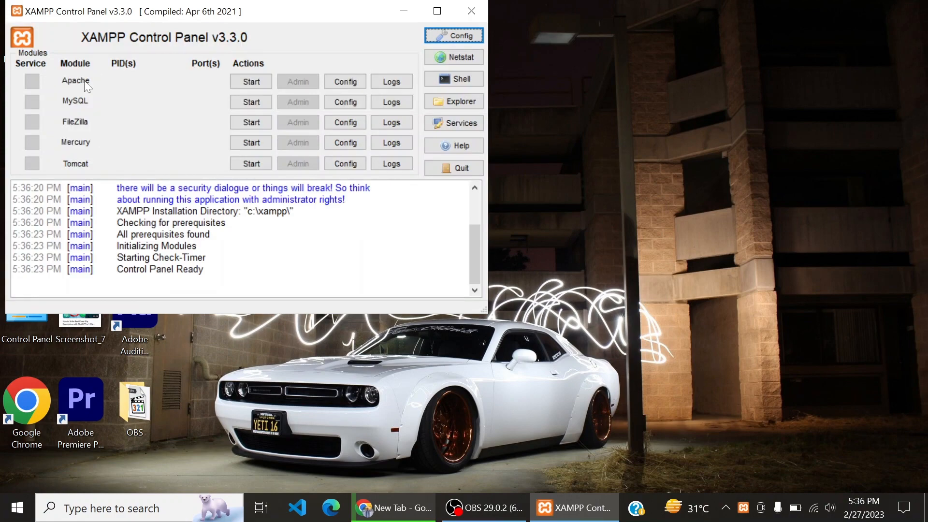
click(427, 10)
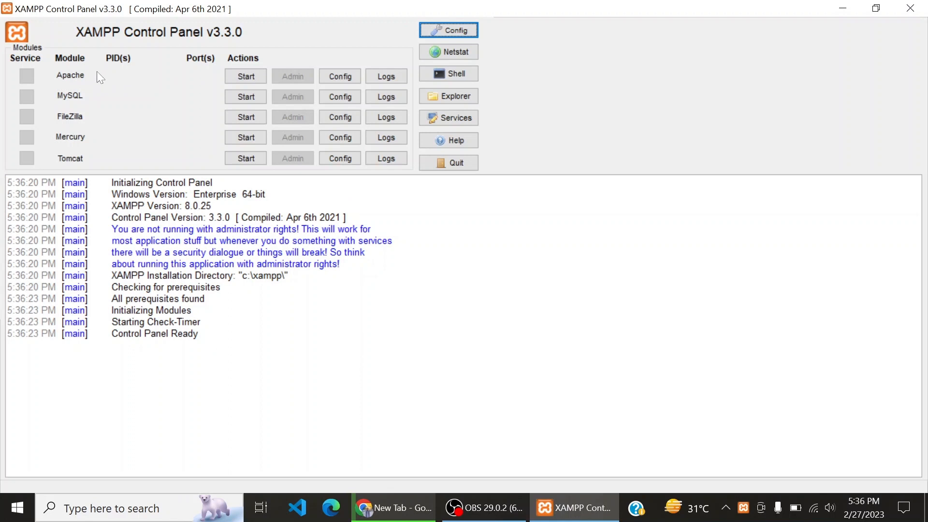
- Start the Apache and MySQL modules in the XAMPP Control Panel
click(233, 76)
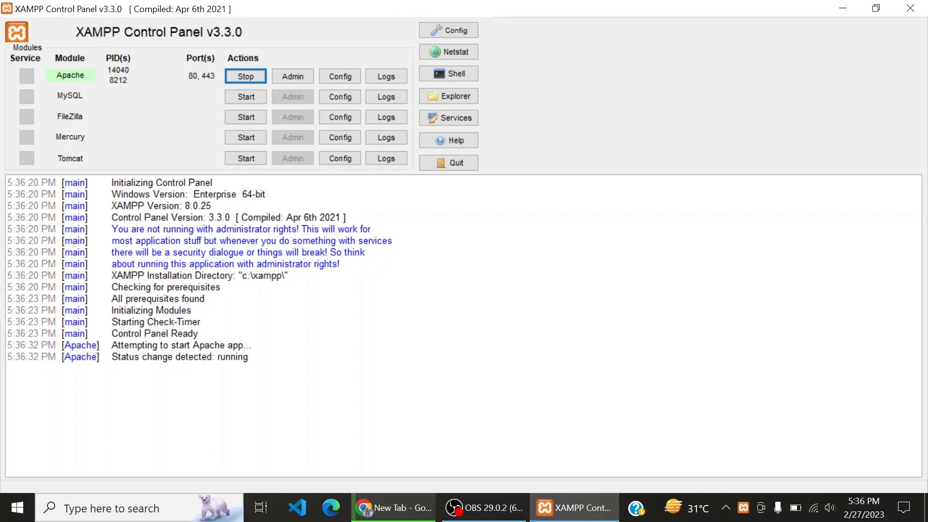
drag(112, 286, 204, 345)
click(205, 344)
click(249, 95)
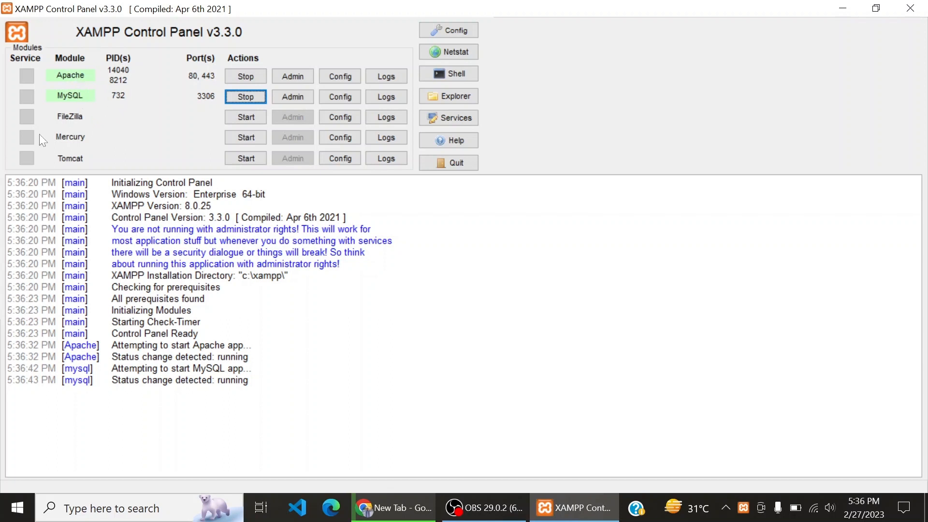
- Minimize the XAMPP Control Panel, switch to Chrome and open localhost/phpmyadmin/
click(844, 8)
click(414, 500)
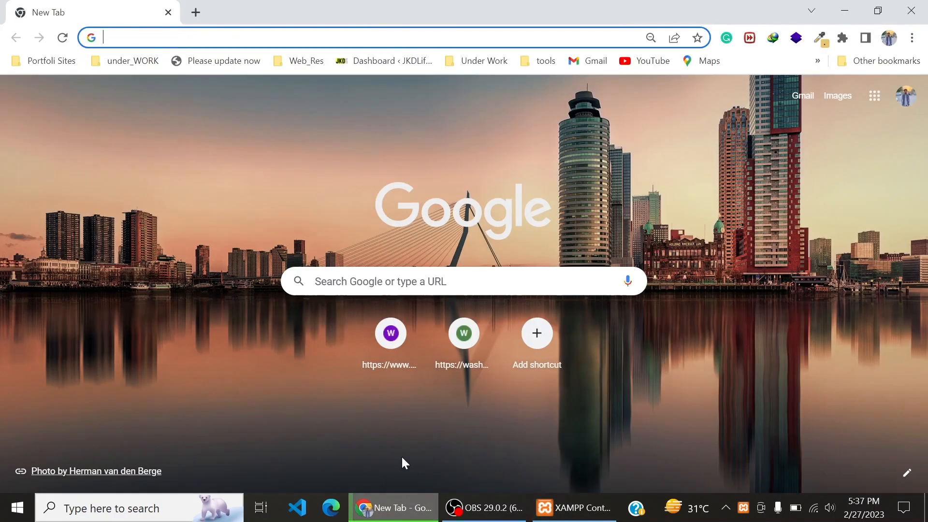
text(lo)
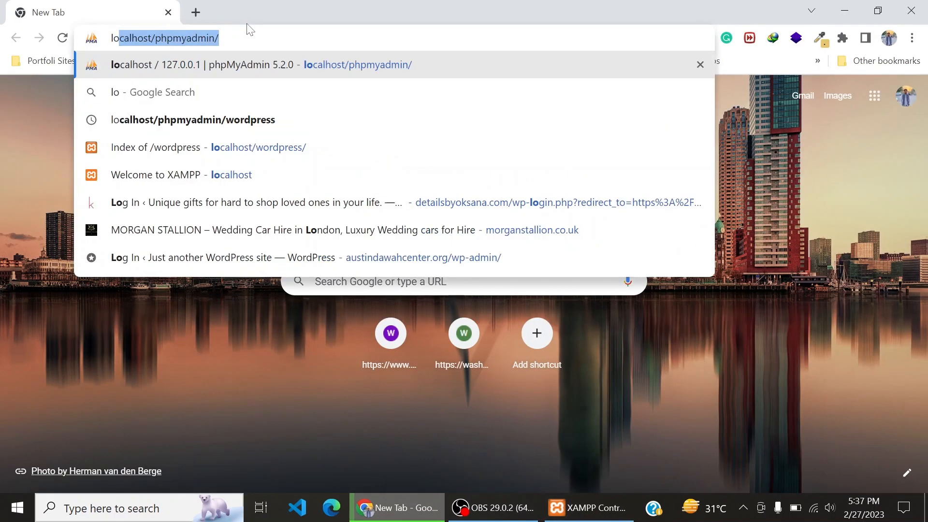
key(Return)
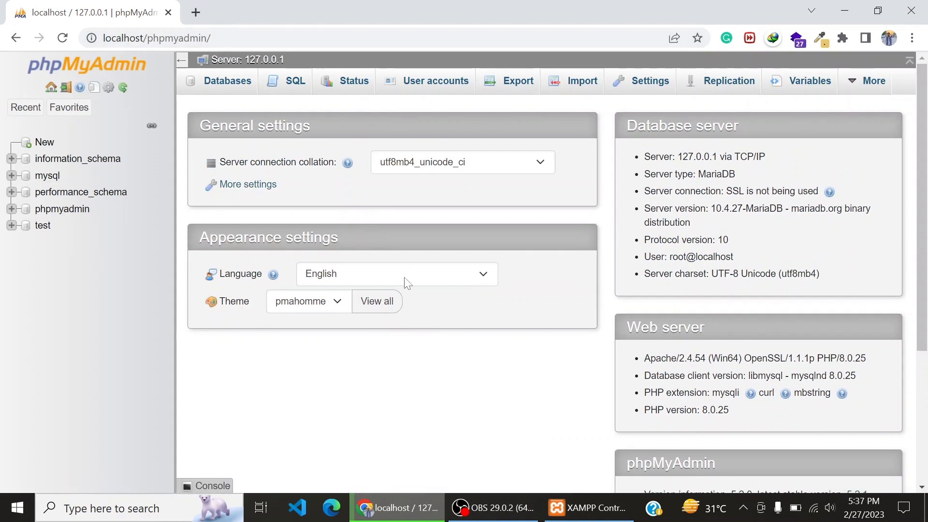
- Minimize Chrome and open the htdocs folder inside C:\xampp in File Explorer
click(845, 11)
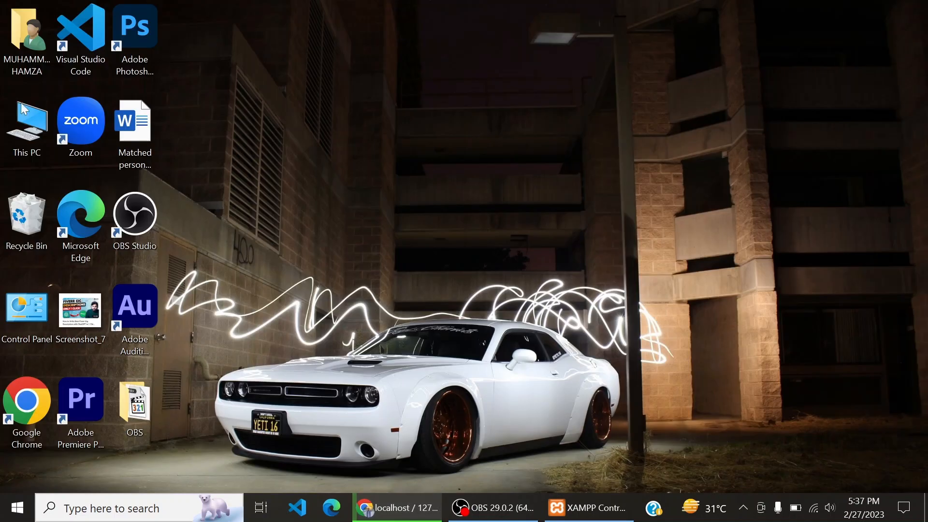
double_click(21, 119)
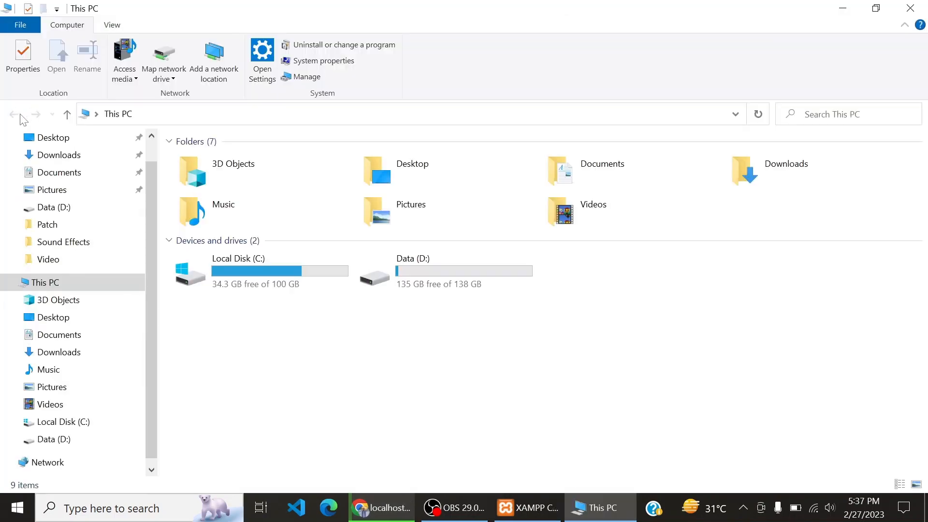
double_click(260, 271)
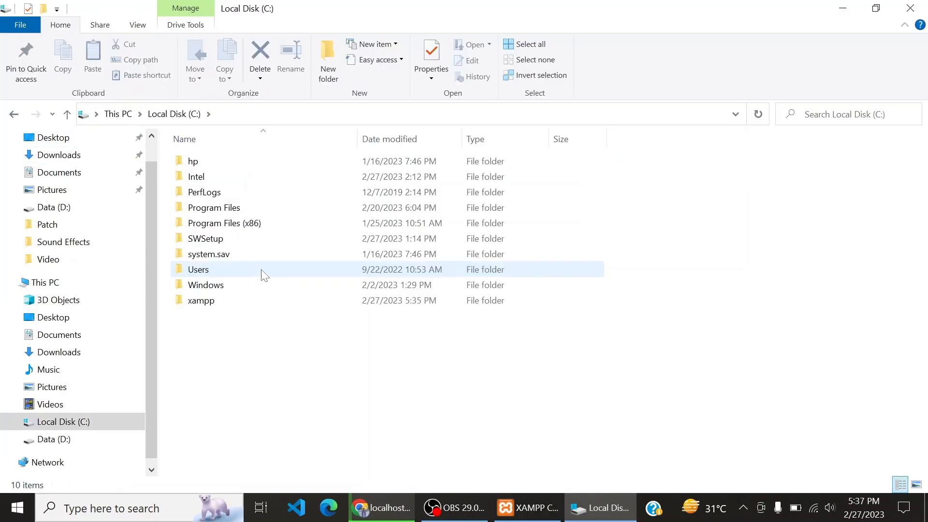
double_click(219, 304)
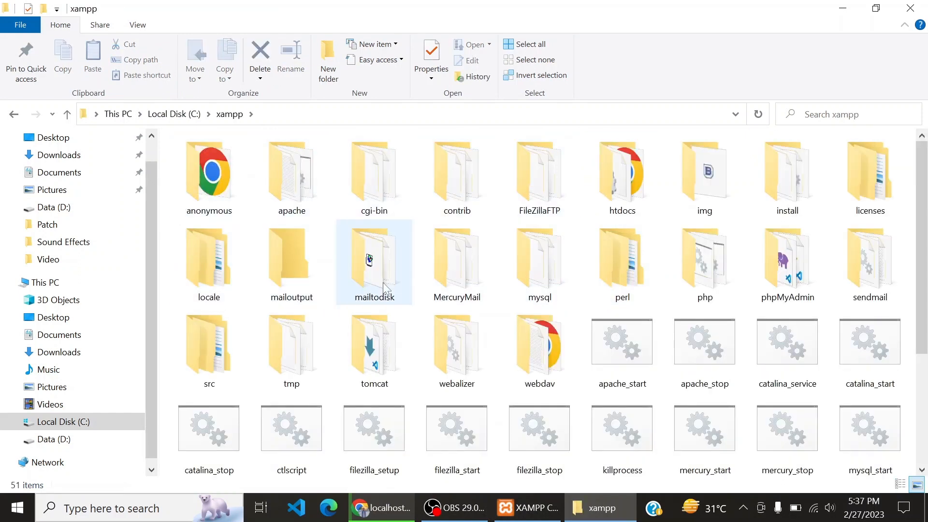
mouse_move(620, 219)
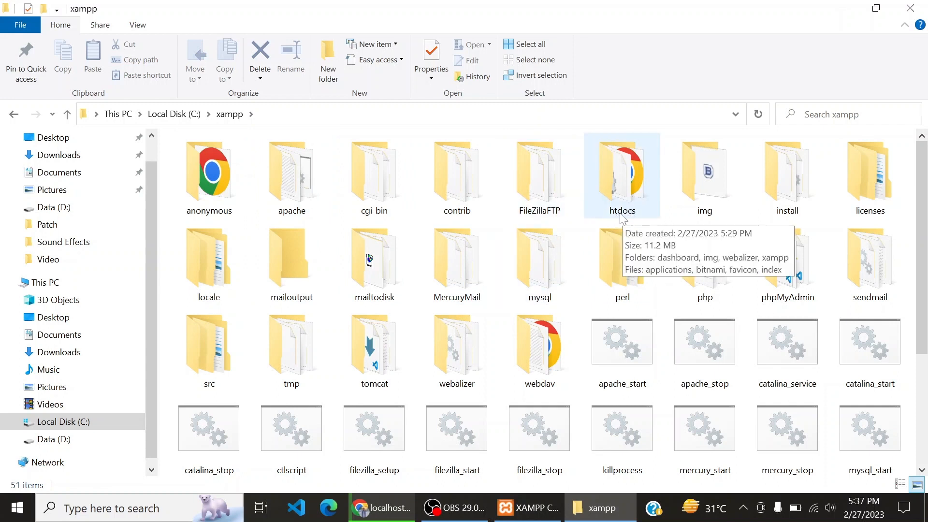
double_click(631, 182)
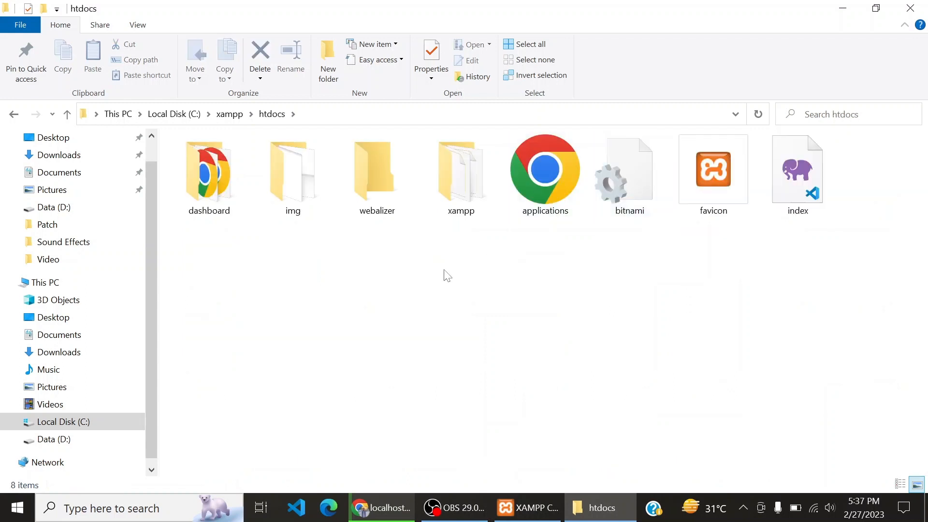
- Create a new folder named wordpress inside the htdocs folder
right_click(409, 291)
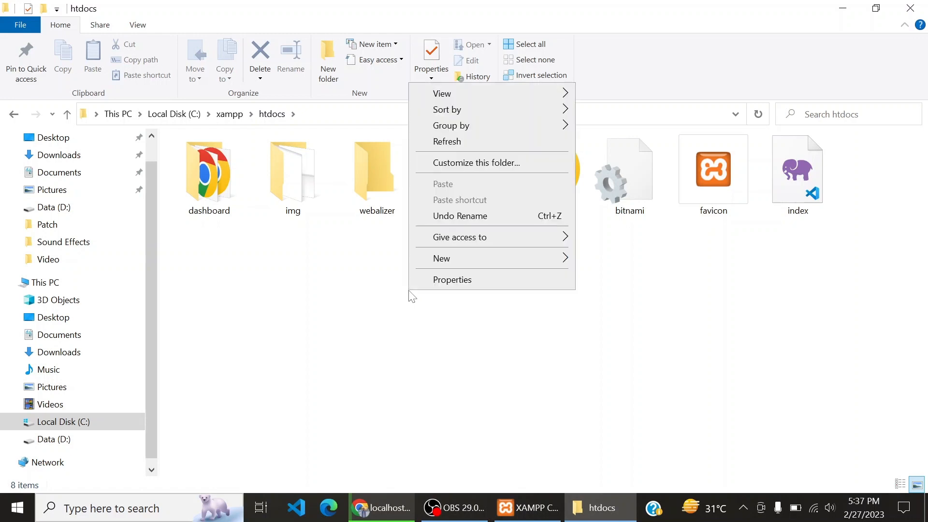
right_click(337, 316)
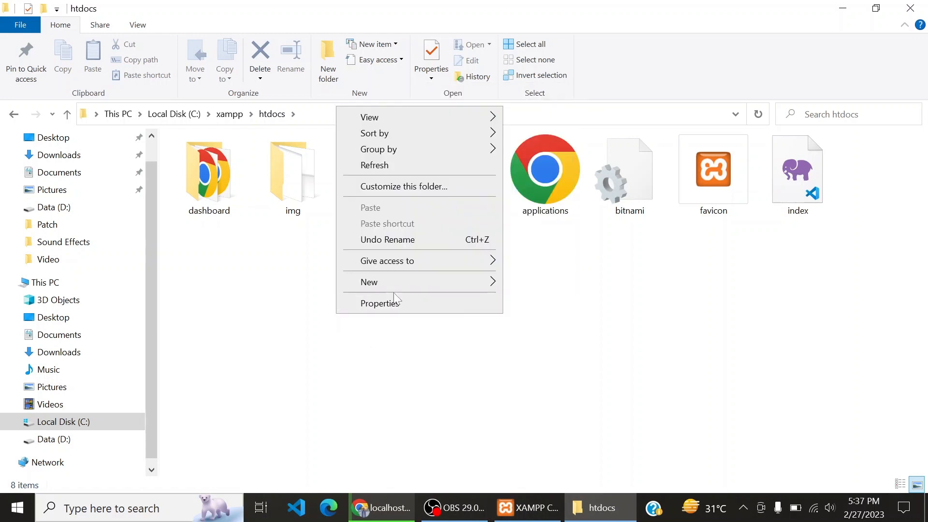
mouse_move(410, 282)
click(544, 284)
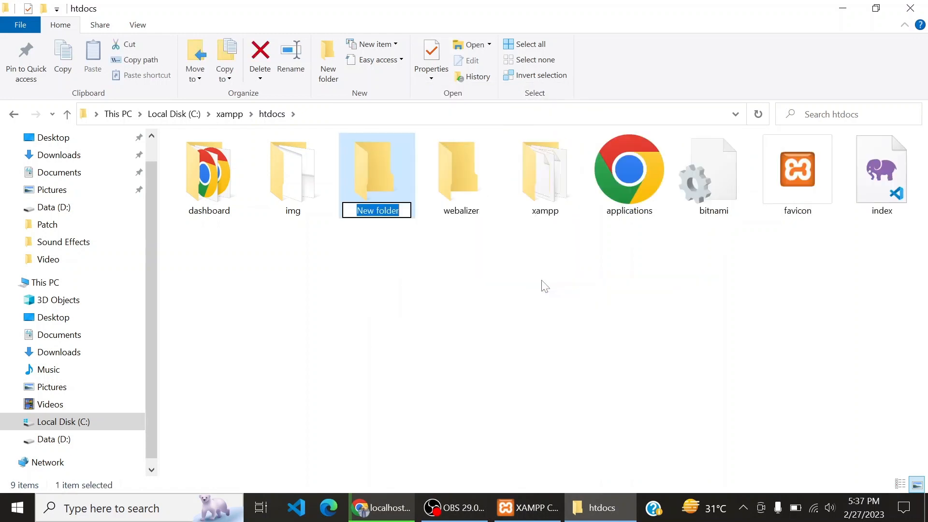
key(BackSpace)
text(wordpress)
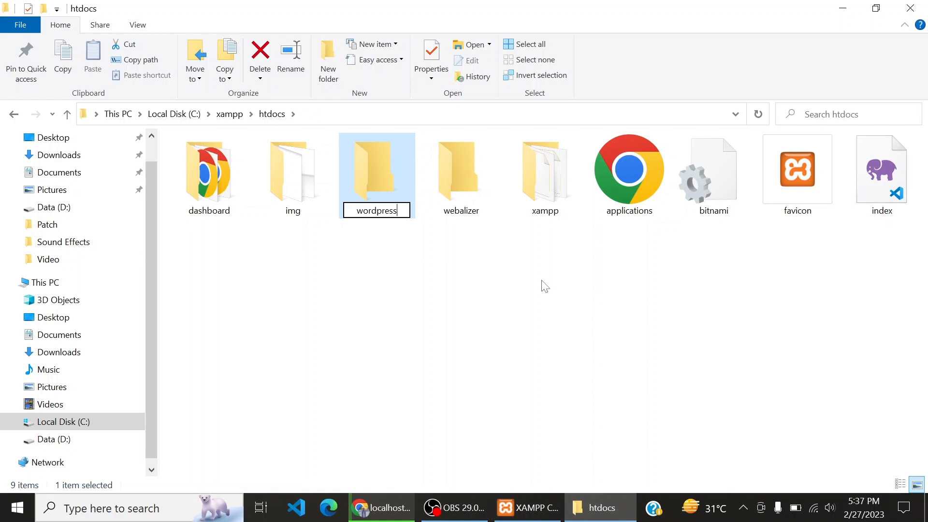
key(Return)
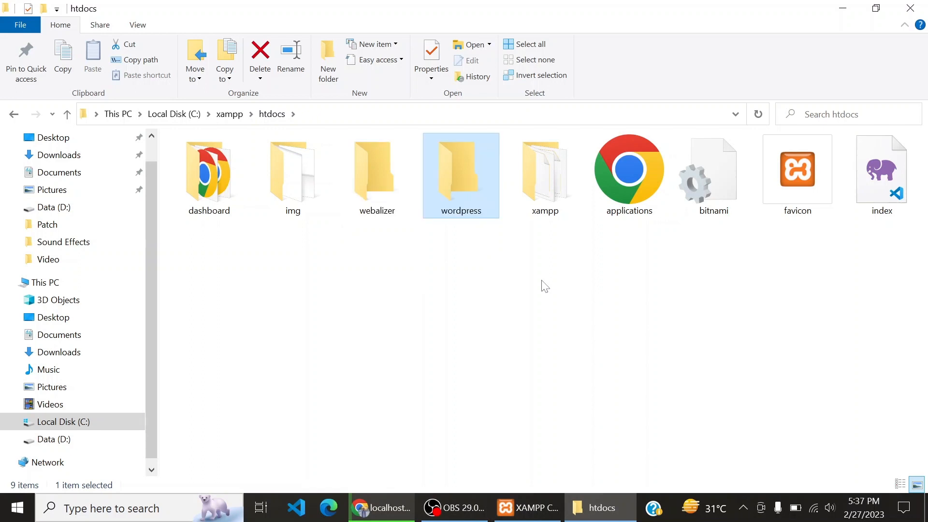
click(463, 335)
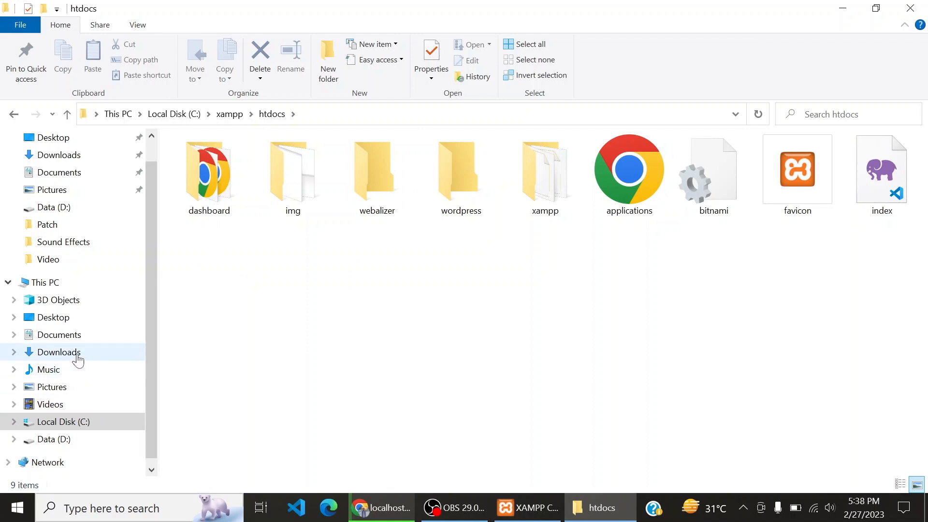
- Look through the Downloads folder for the WordPress archive and check the module status in the XAMPP Control Panel
click(58, 352)
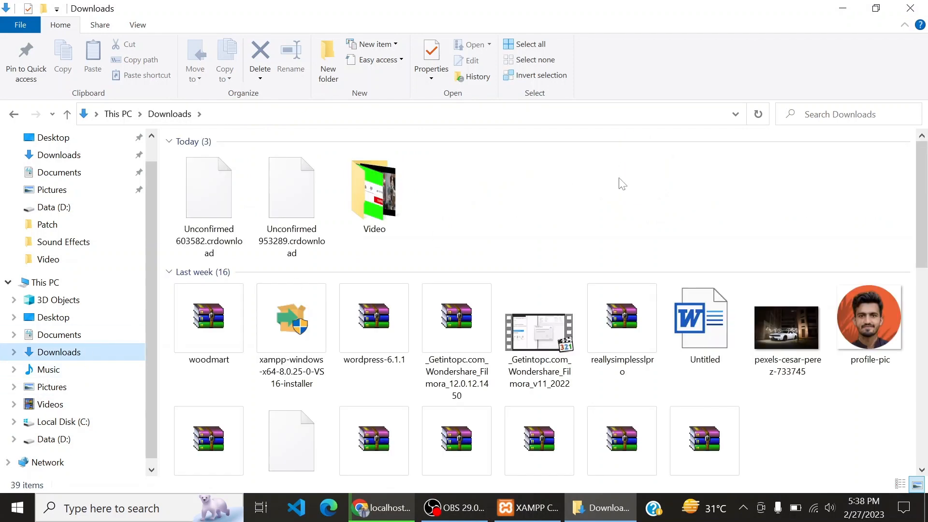
click(844, 8)
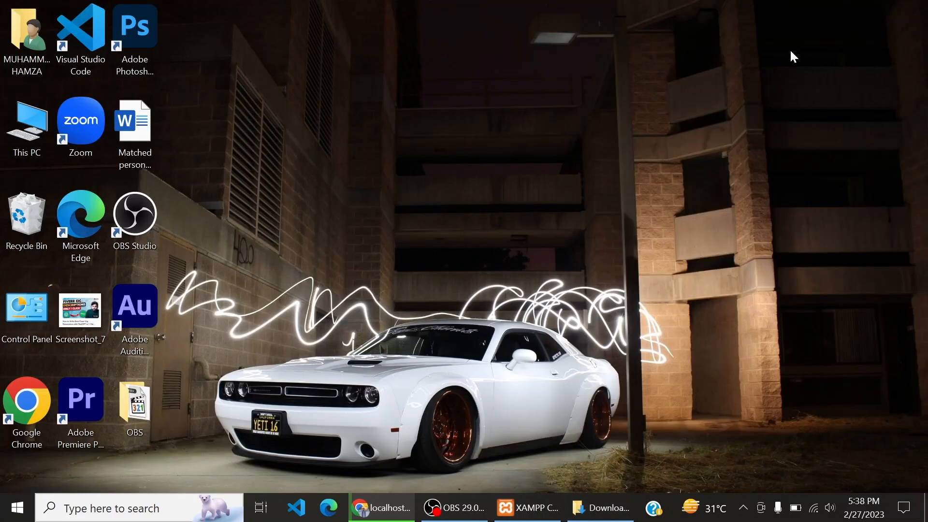
click(530, 505)
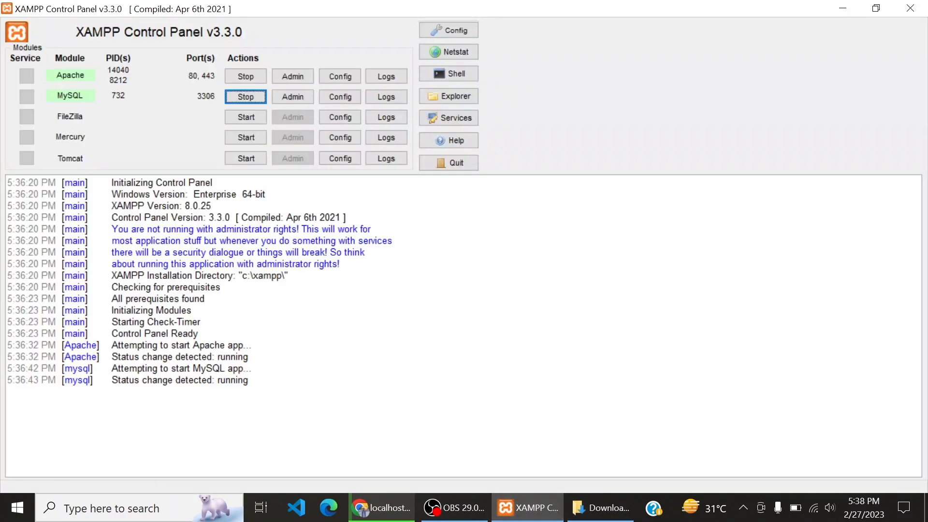
- Return to phpMyAdmin in Chrome and create a new database named wordpress with the utf8mb4_general_ci collation
click(382, 507)
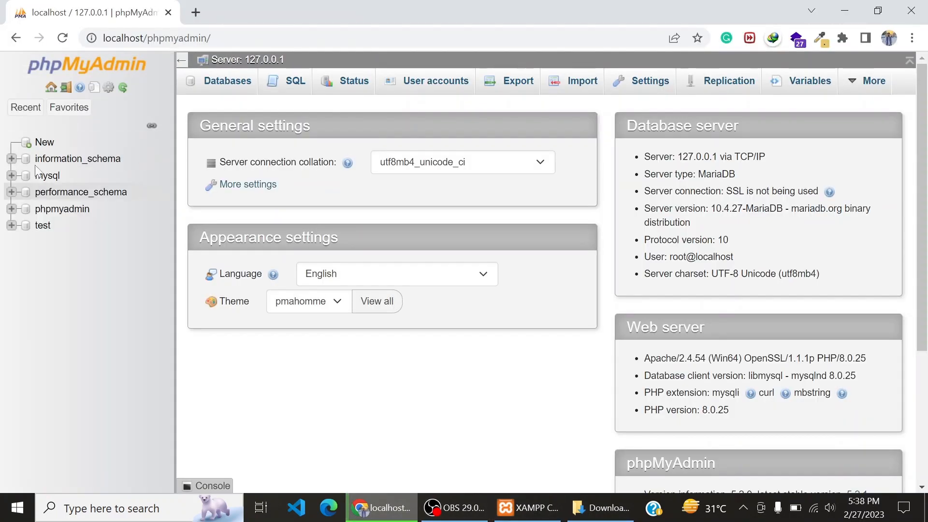
drag(215, 39, 112, 40)
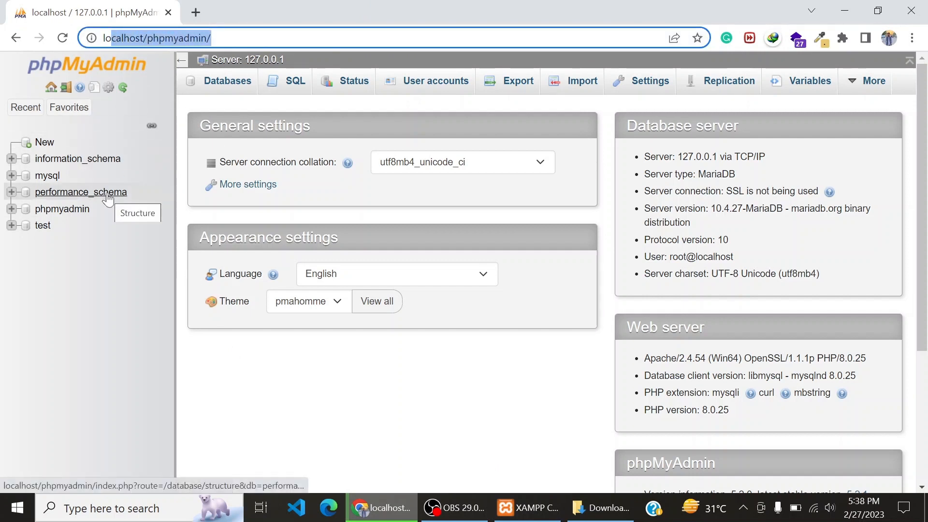
click(42, 145)
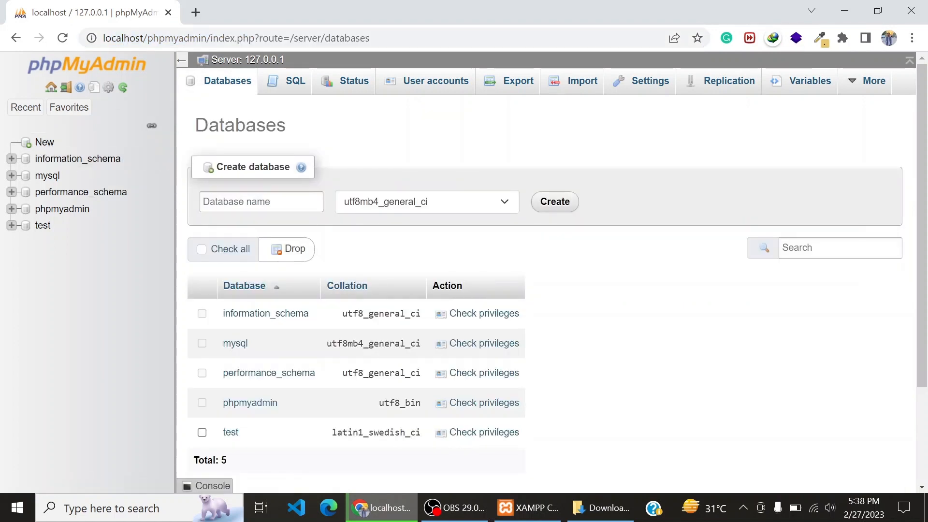
drag(195, 124, 300, 138)
click(298, 139)
click(234, 203)
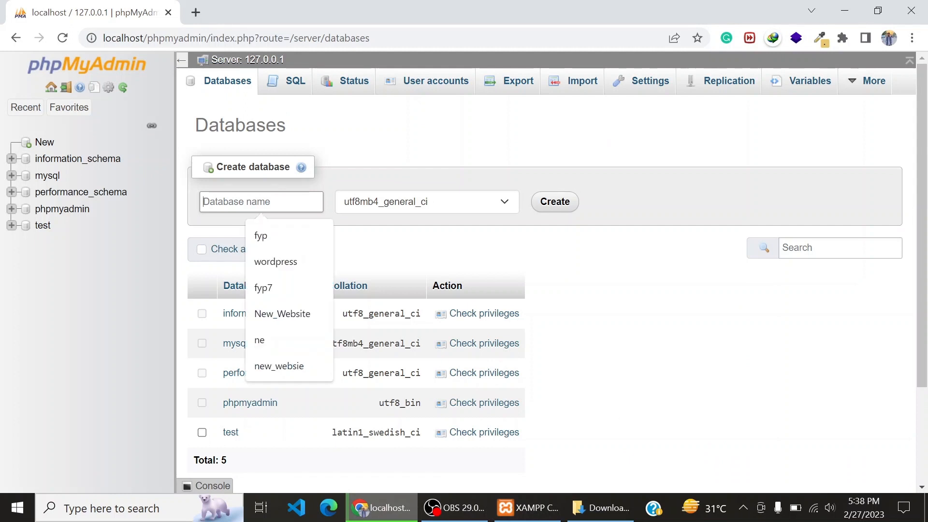
text(wordpress)
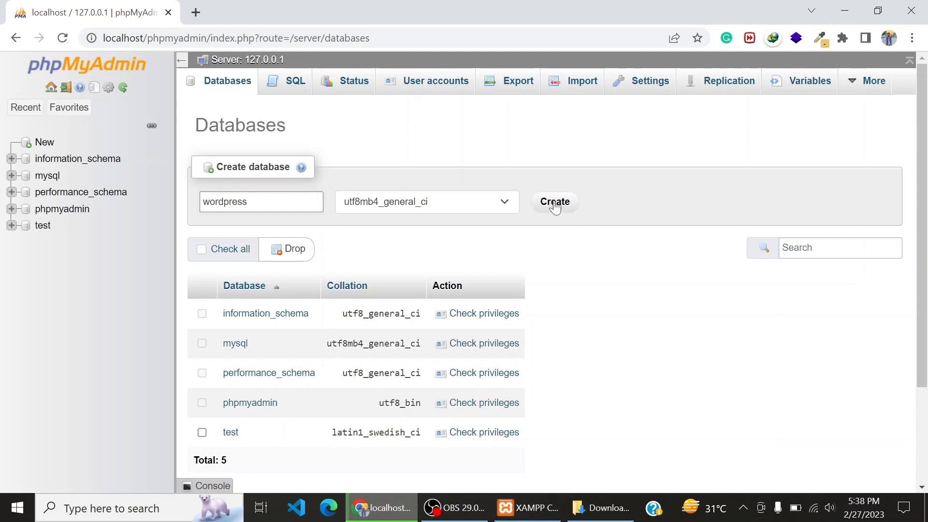
scroll(609, 274, down, 3)
scroll(599, 241, up, 3)
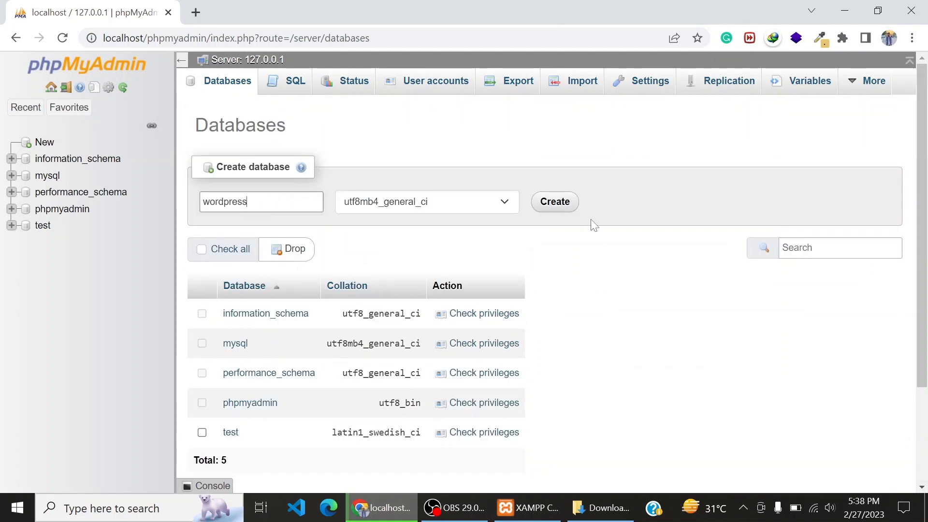
click(564, 202)
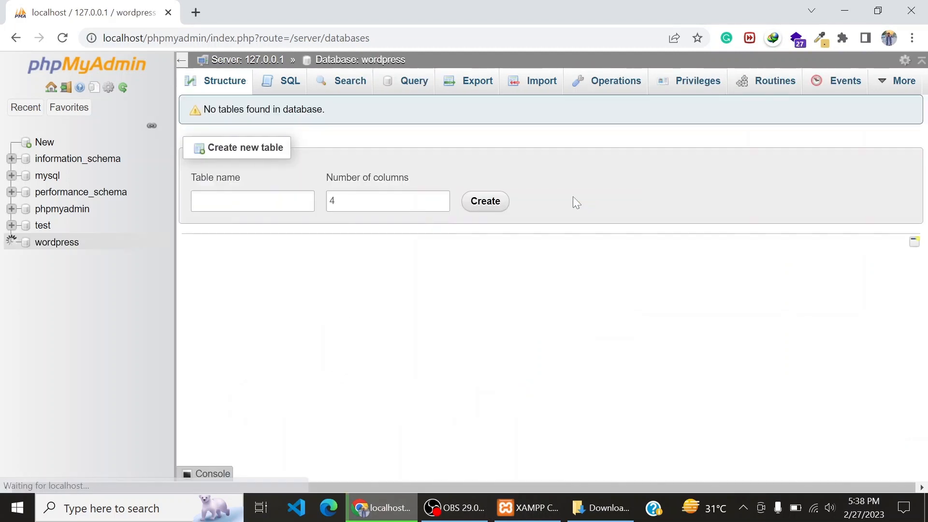
- Open the privileges of the wordpress database and bring up the form for adding a user account
click(57, 243)
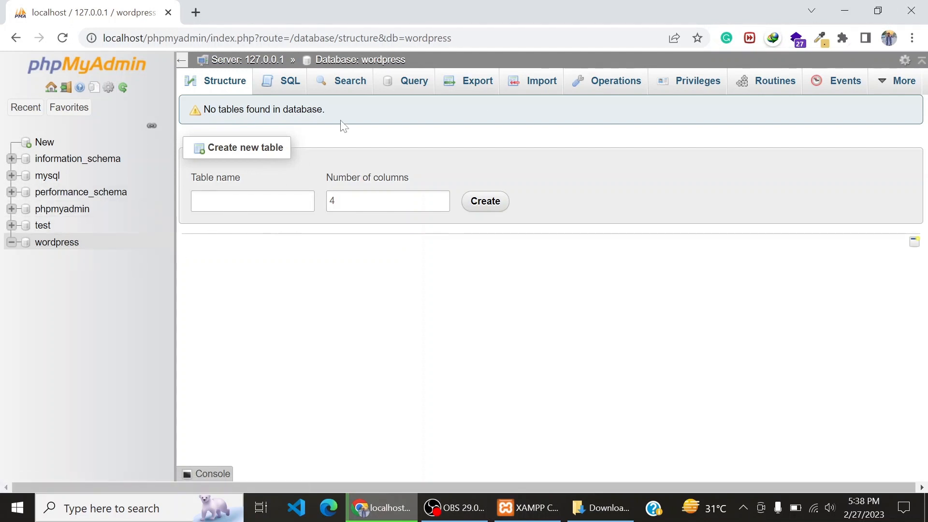
click(43, 245)
click(679, 85)
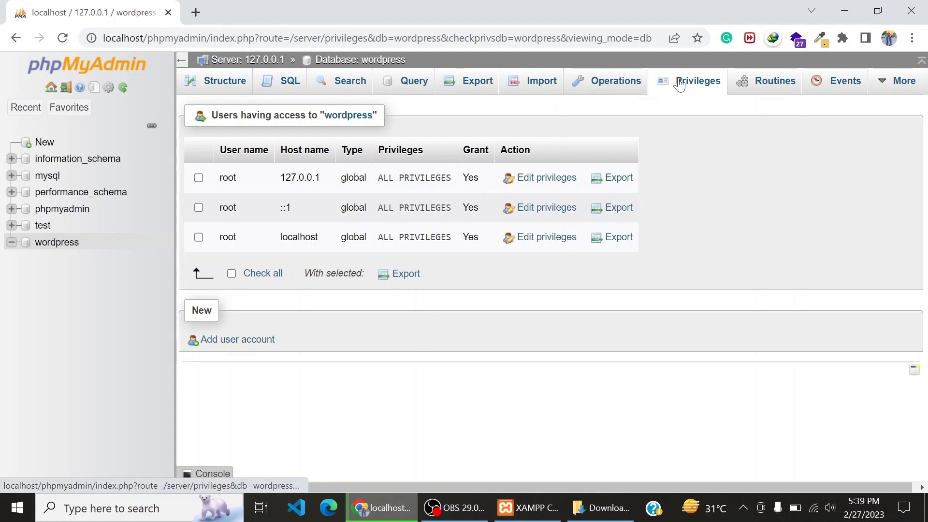
drag(199, 311, 192, 310)
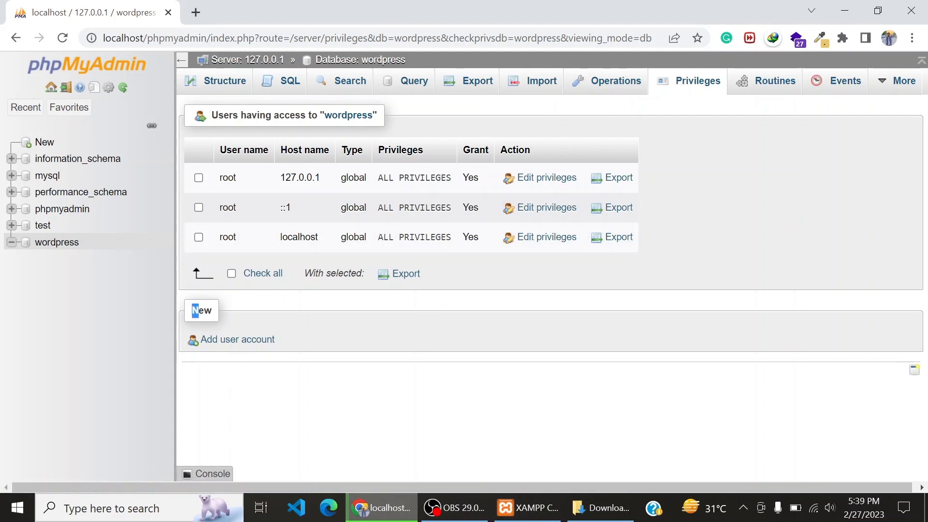
click(213, 339)
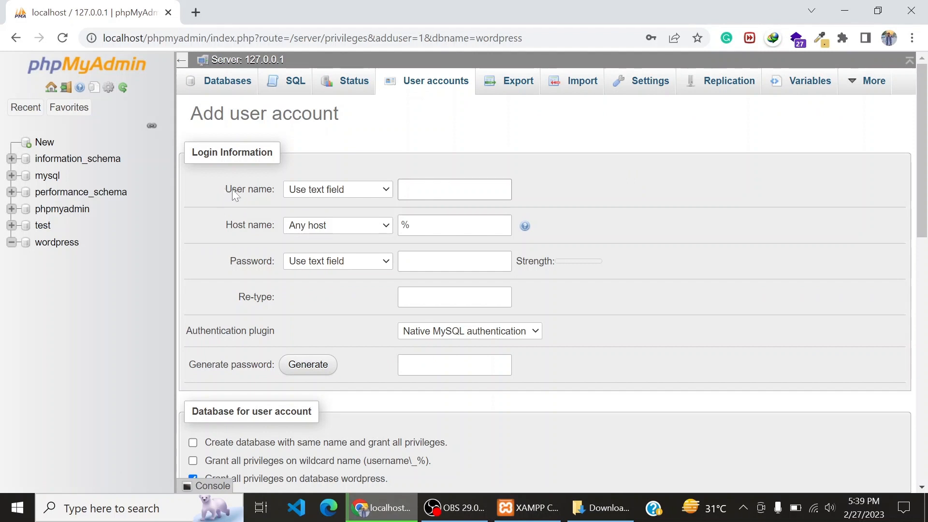
- Enter the user name for the new database account and generate a password for it
drag(225, 190, 272, 190)
click(272, 190)
text(hamza)
click(290, 364)
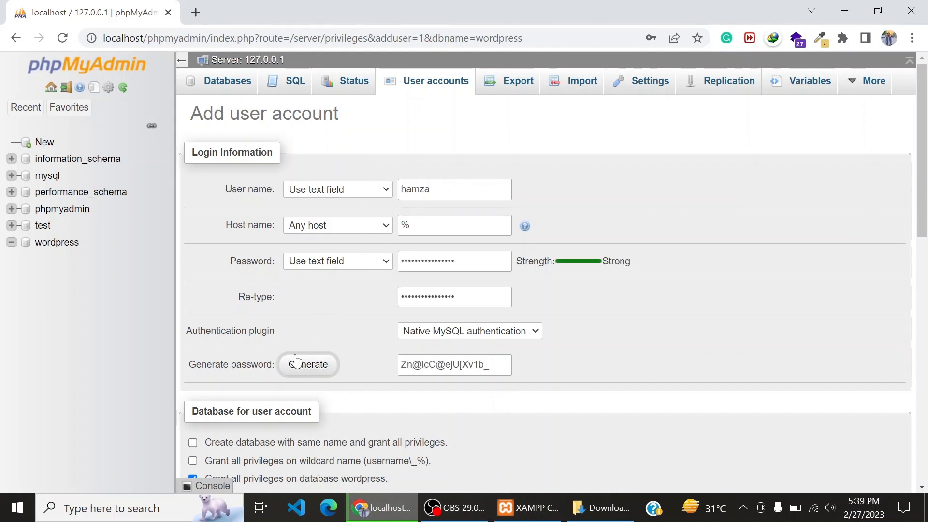
- Copy the generated password and record the user name and password under the heading "DB Login:" in a new Notepad note
triple_click(476, 364)
key(ctrl+c)
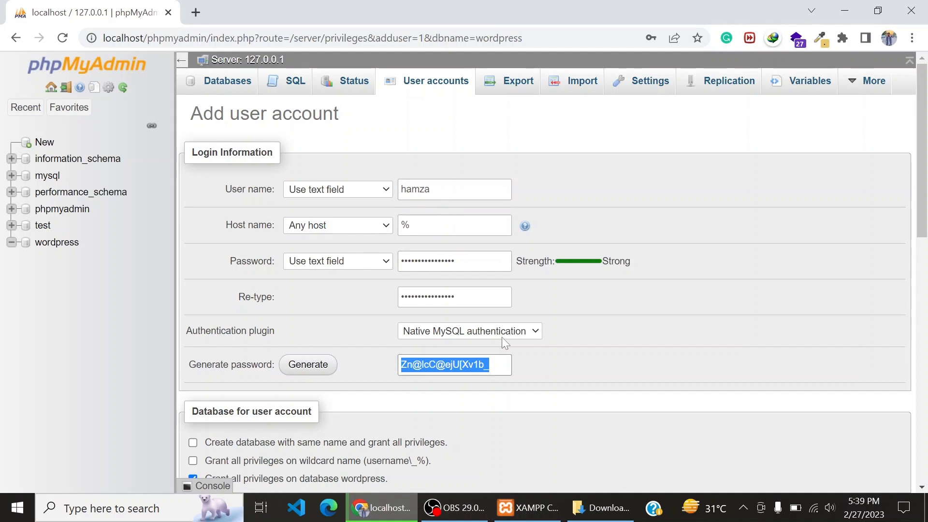
click(488, 365)
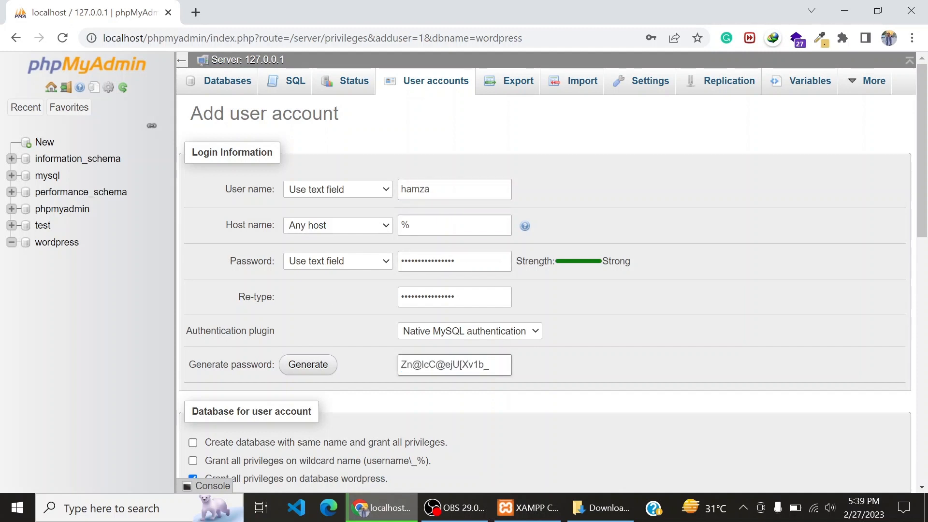
key(super)
text(not)
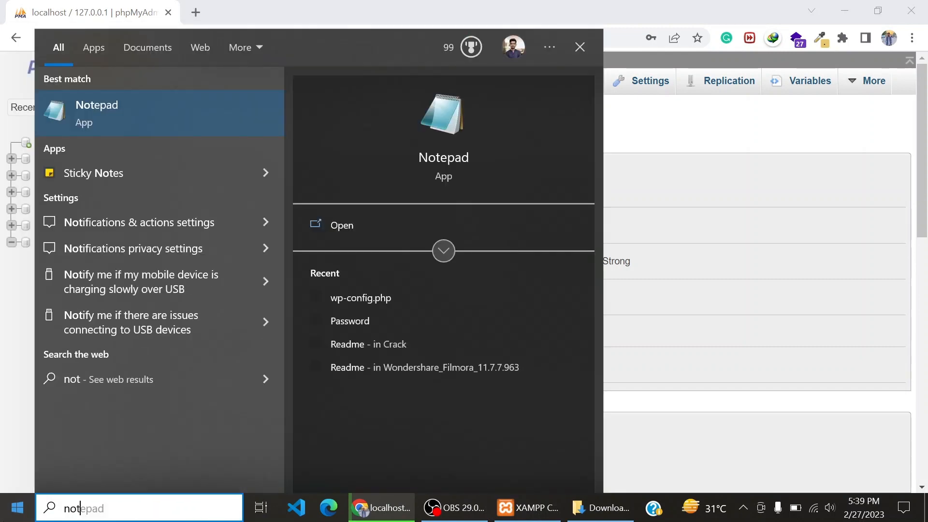
key(Return)
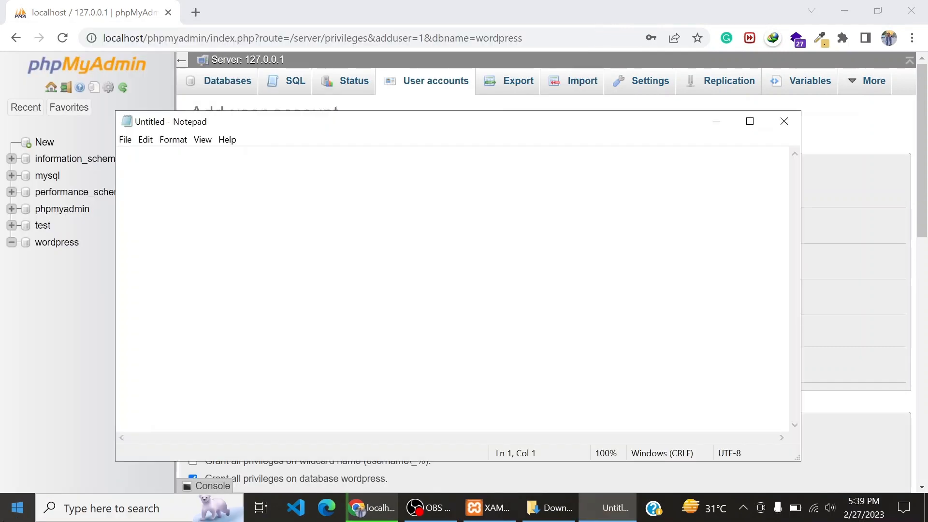
text(Dat)
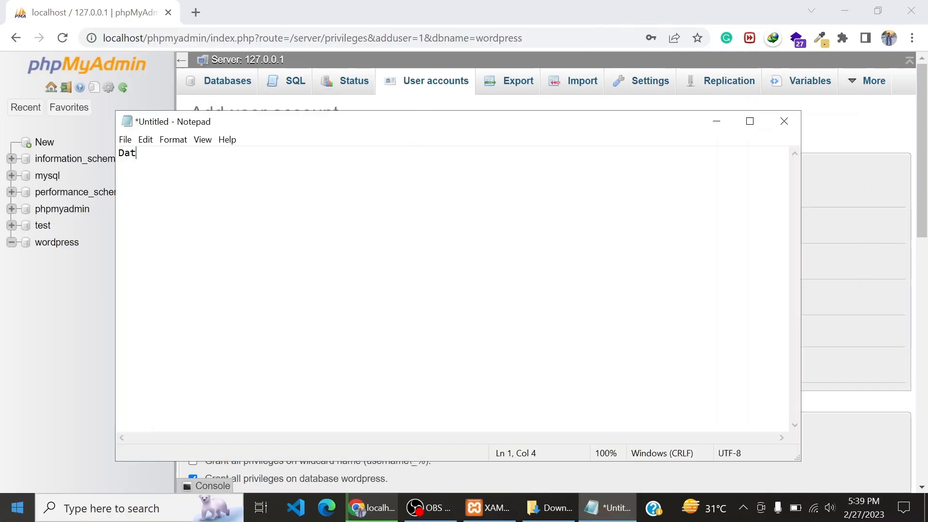
key(ctrl+z)
text(DB Login: UN: hamza Pw:)
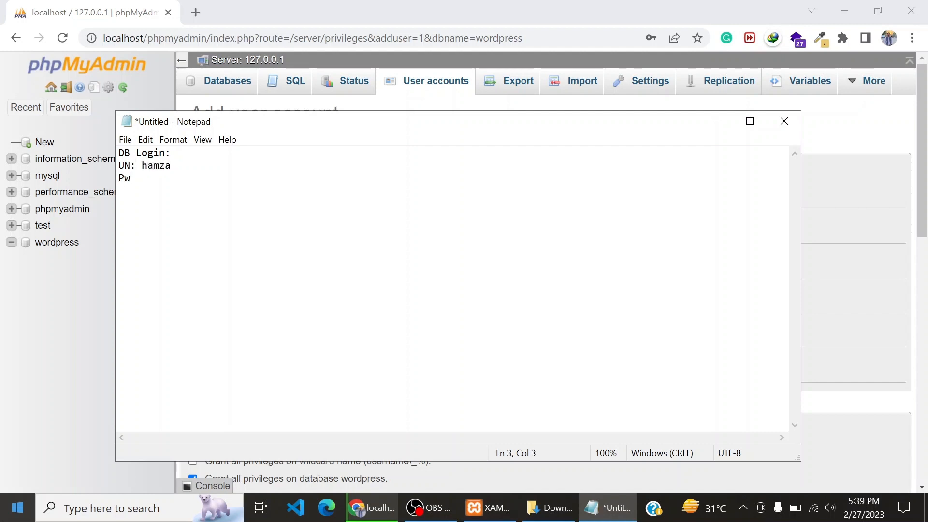
key(ctrl+v)
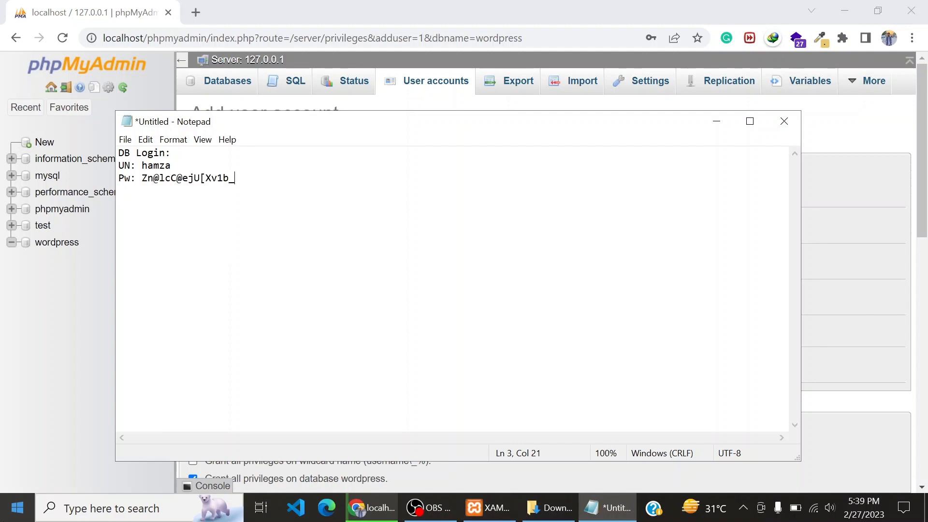
click(717, 122)
- Set the new account's host name to Local
scroll(309, 343, down, 1)
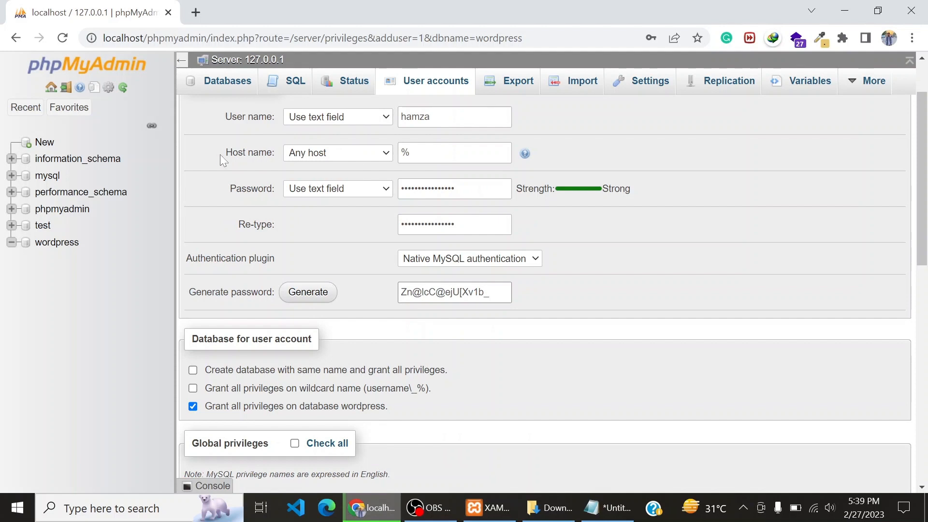
drag(224, 153, 278, 153)
click(314, 152)
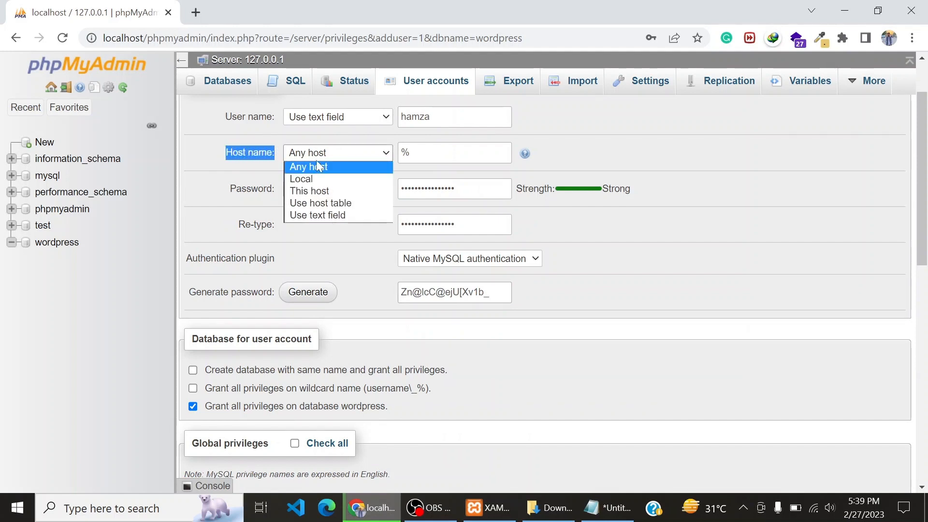
click(320, 179)
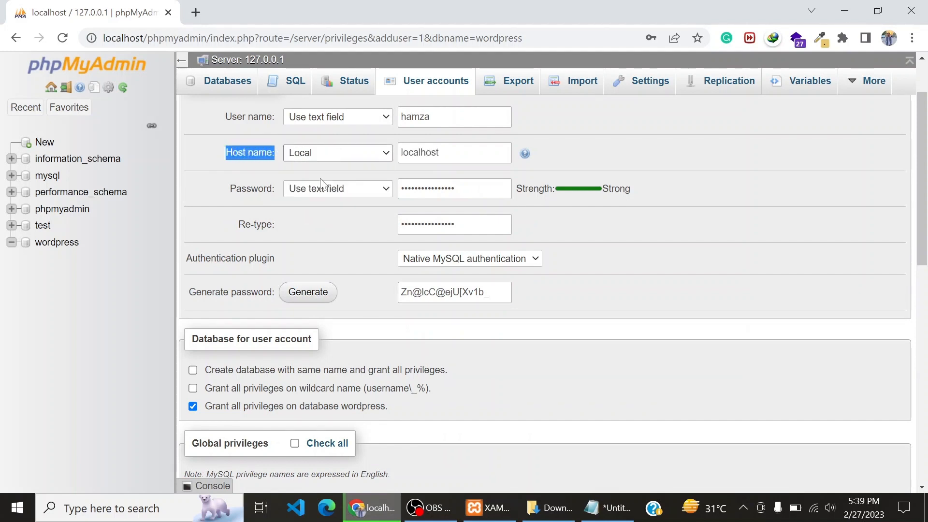
click(342, 153)
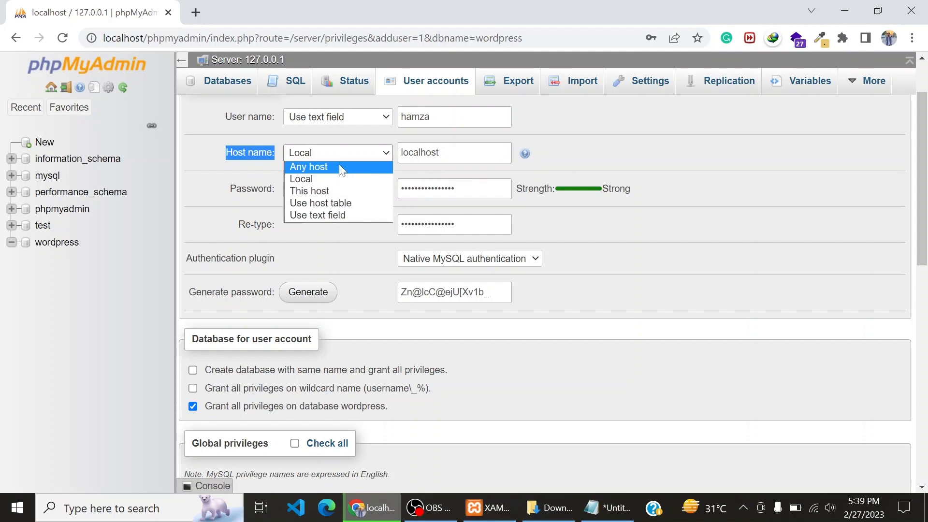
click(338, 167)
click(338, 154)
click(343, 181)
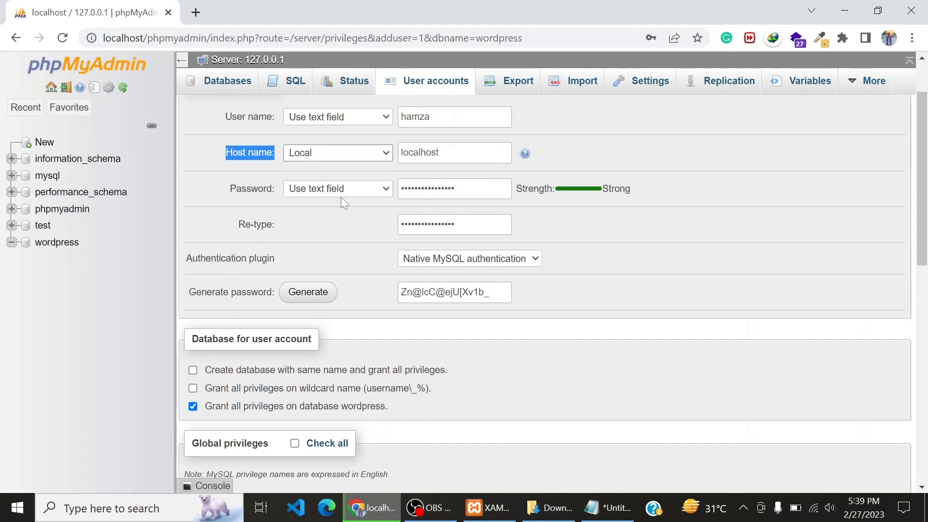
- Grant the new account all global privileges, keep SSL at REQUIRE NONE, and create the user
scroll(343, 214, down, 3)
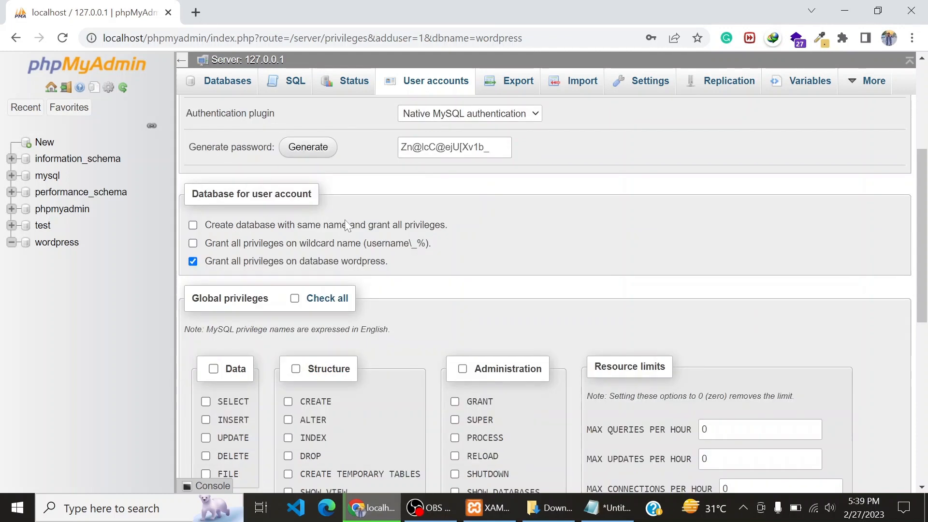
drag(169, 299, 263, 299)
click(193, 299)
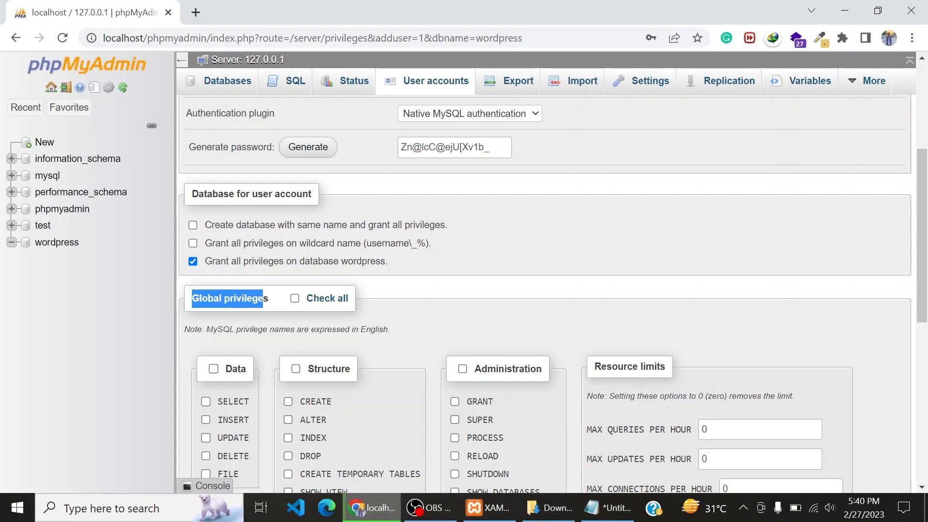
click(296, 300)
click(434, 299)
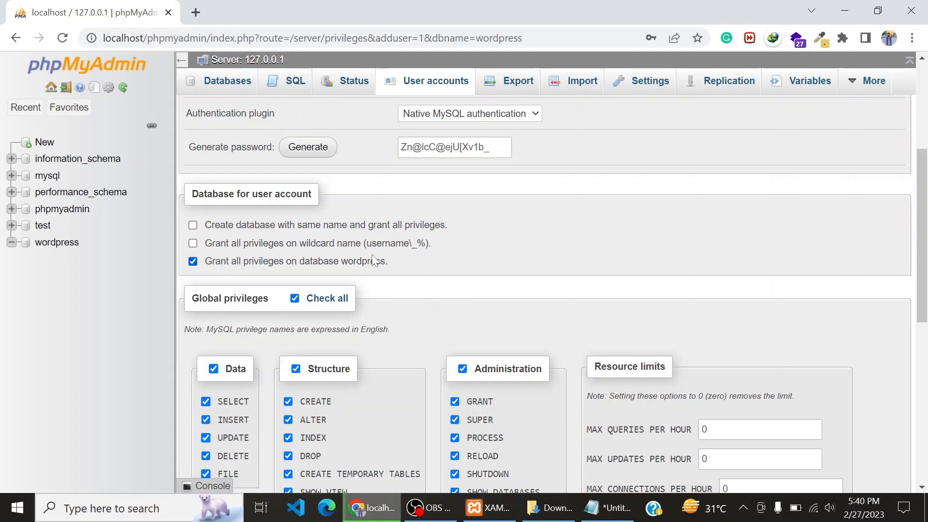
scroll(377, 258, down, 6)
scroll(377, 258, down, 2)
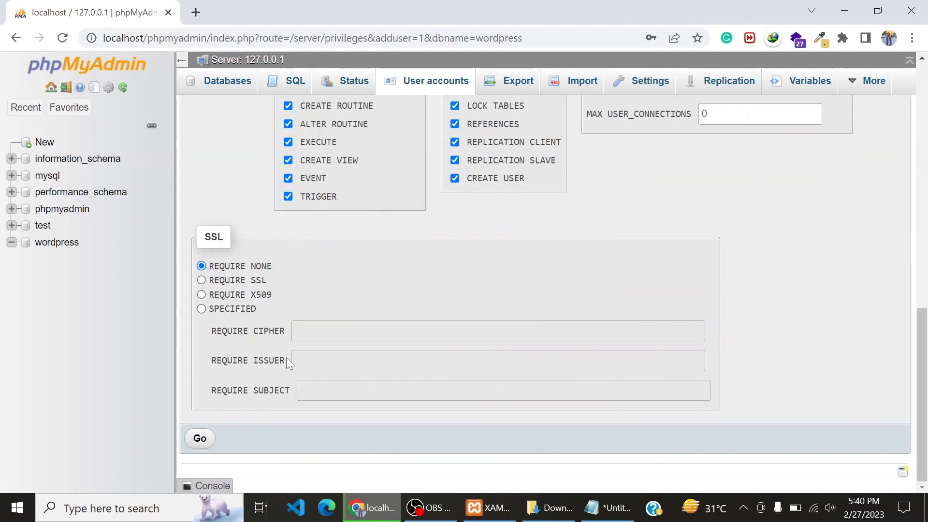
click(200, 438)
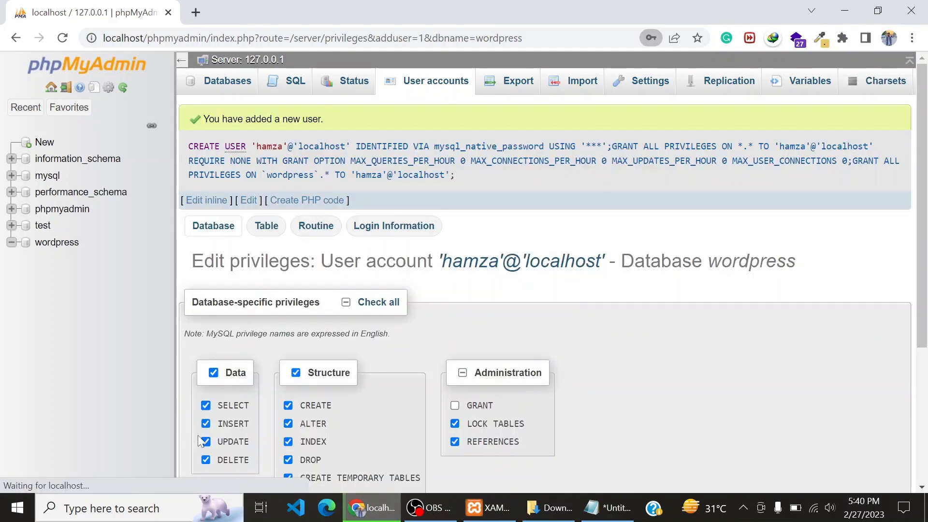
click(666, 247)
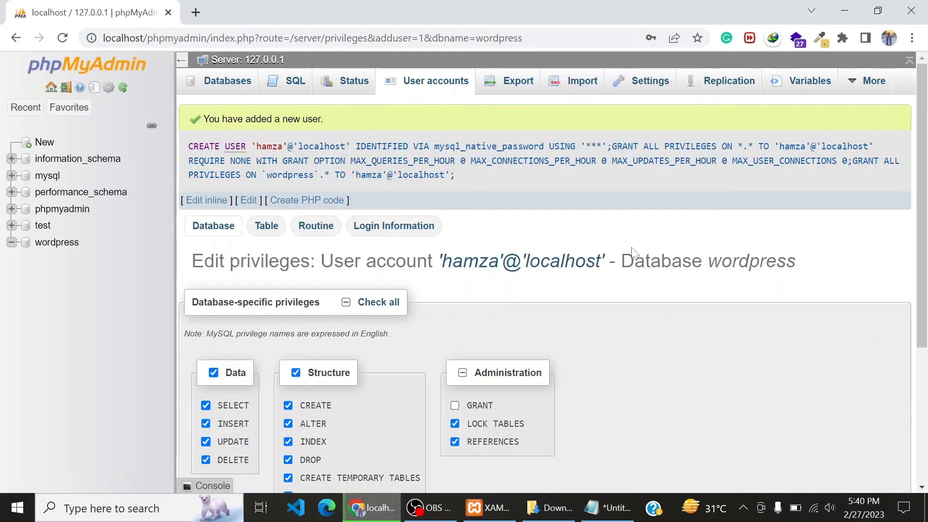
- Open the privileges of the wordpress database and check which users have access to it
drag(208, 119, 303, 119)
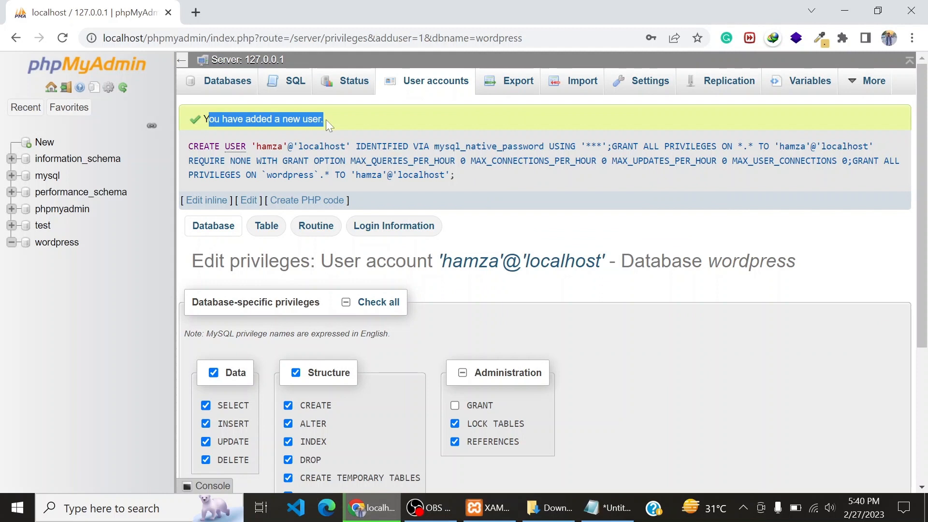
click(67, 244)
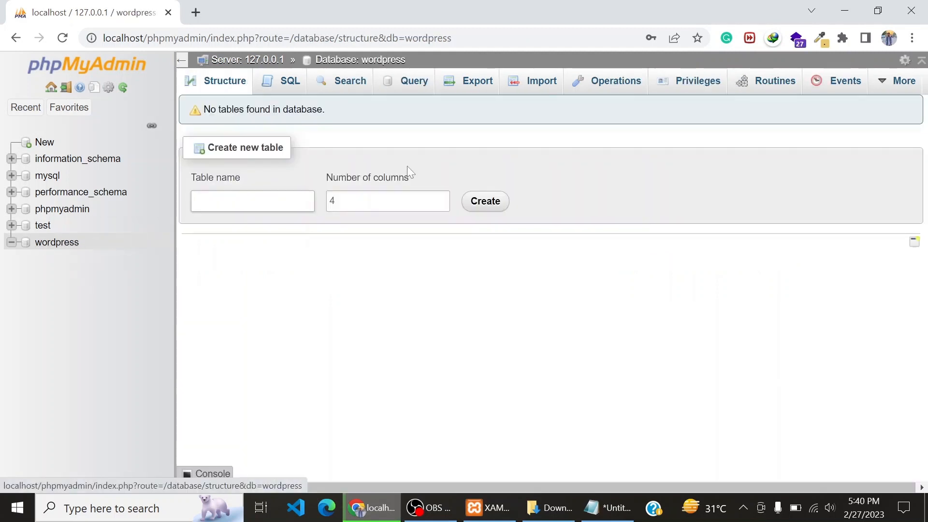
click(690, 82)
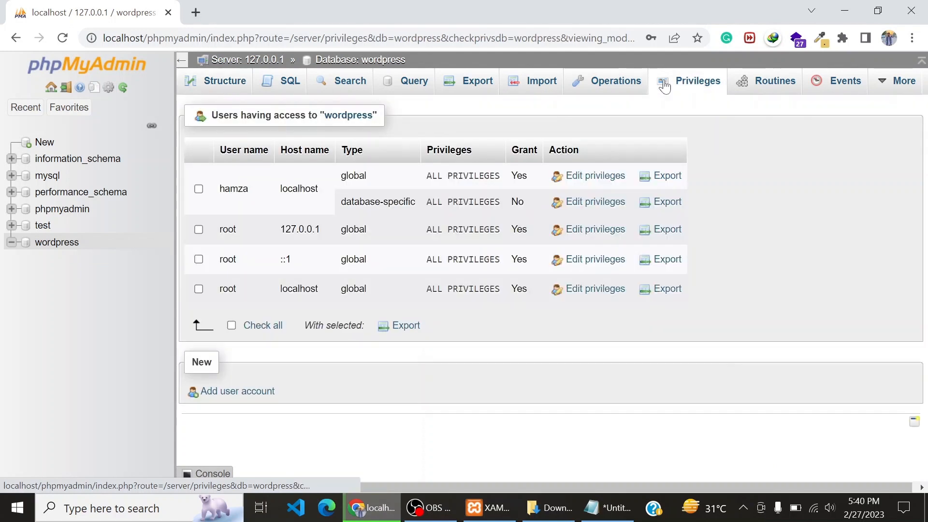
drag(220, 190, 230, 190)
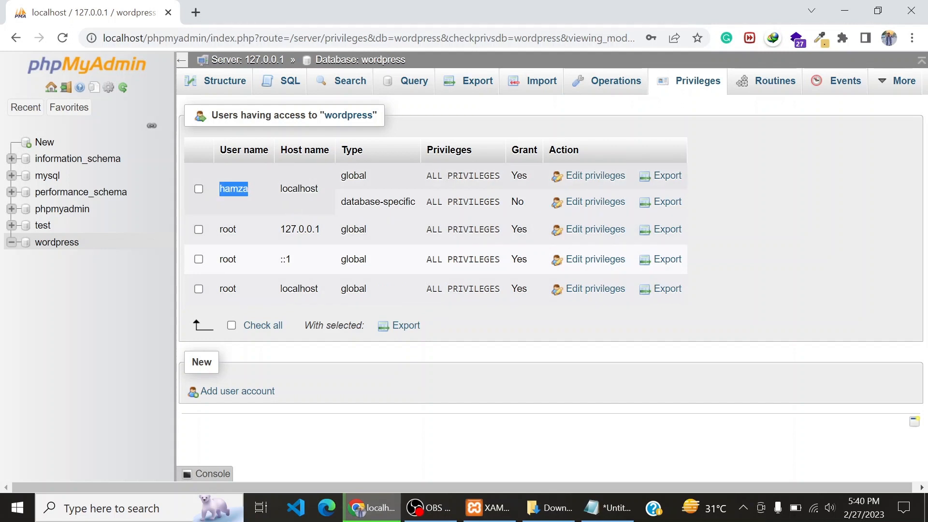
click(242, 190)
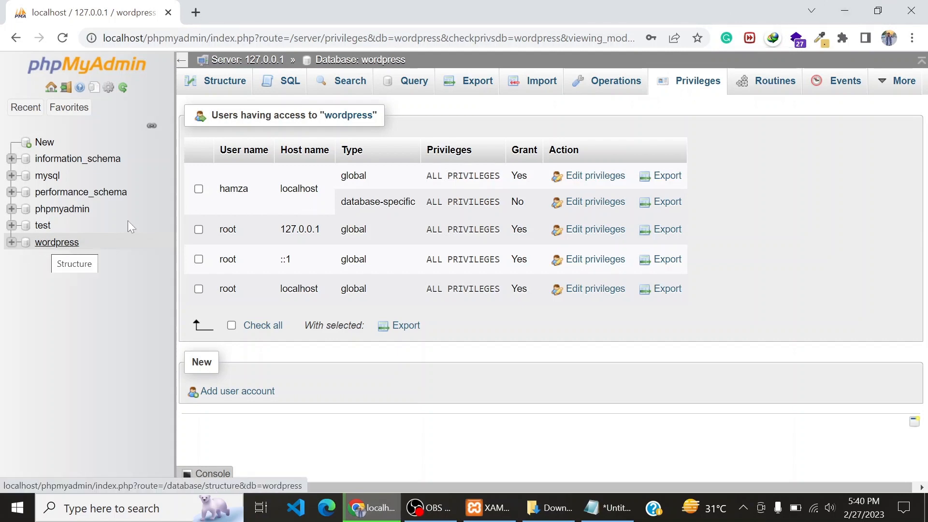
- Minimize Chrome and the XAMPP Control Panel, and open the Downloads folder in File Explorer to find the WordPress archive
click(844, 8)
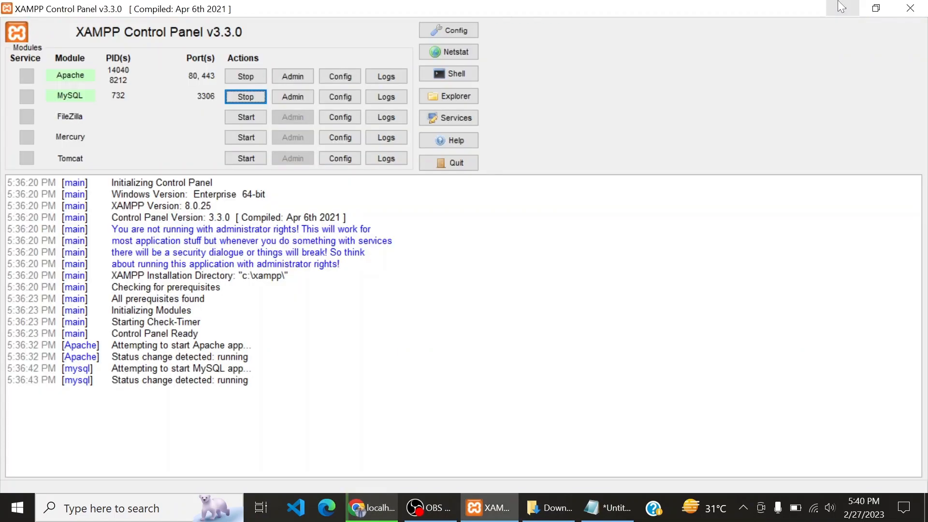
click(842, 7)
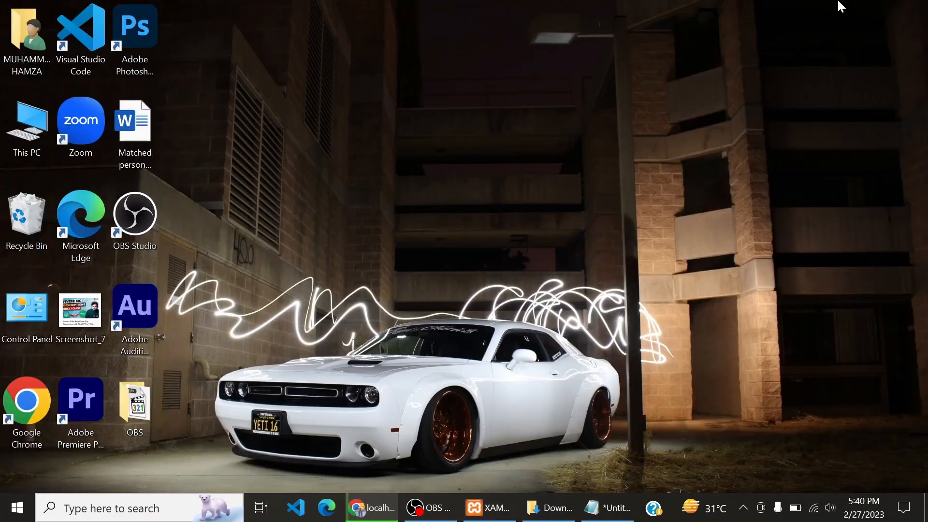
double_click(42, 125)
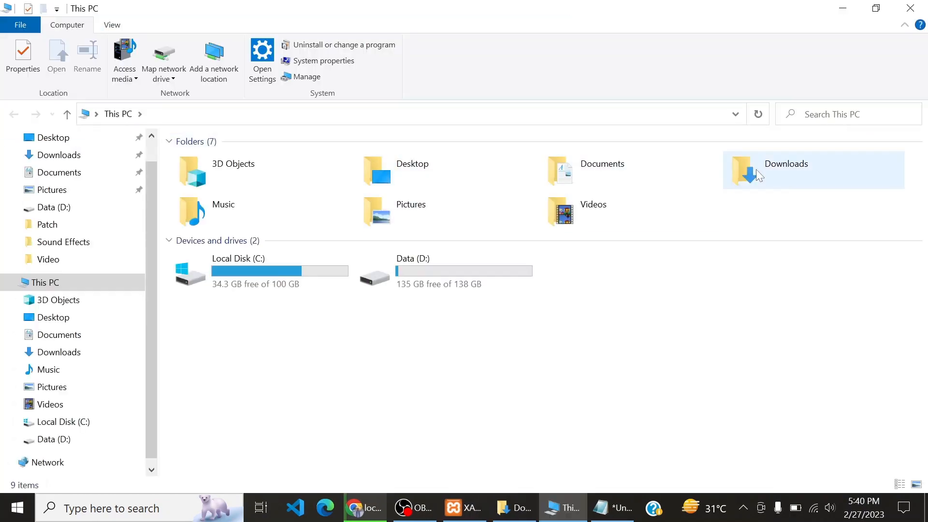
double_click(759, 175)
scroll(478, 222, down, 1)
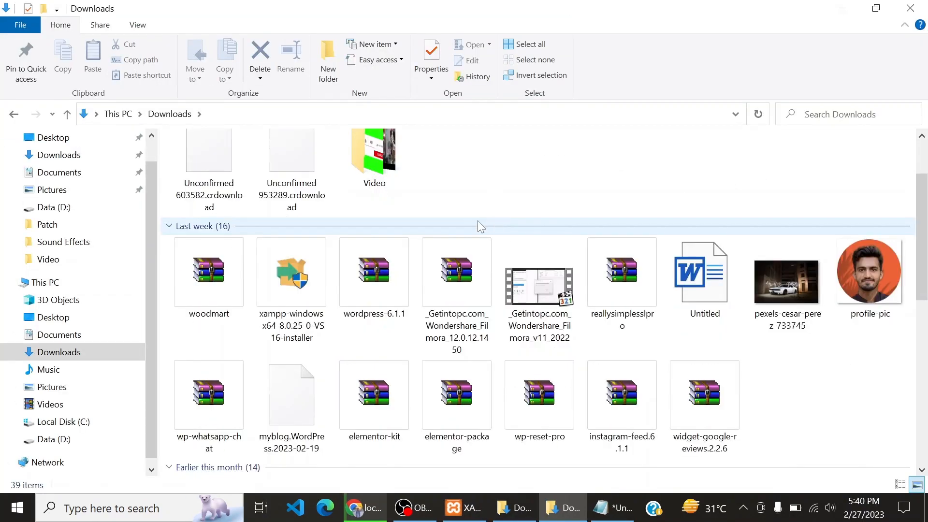
scroll(478, 221, down, 8)
scroll(424, 291, up, 9)
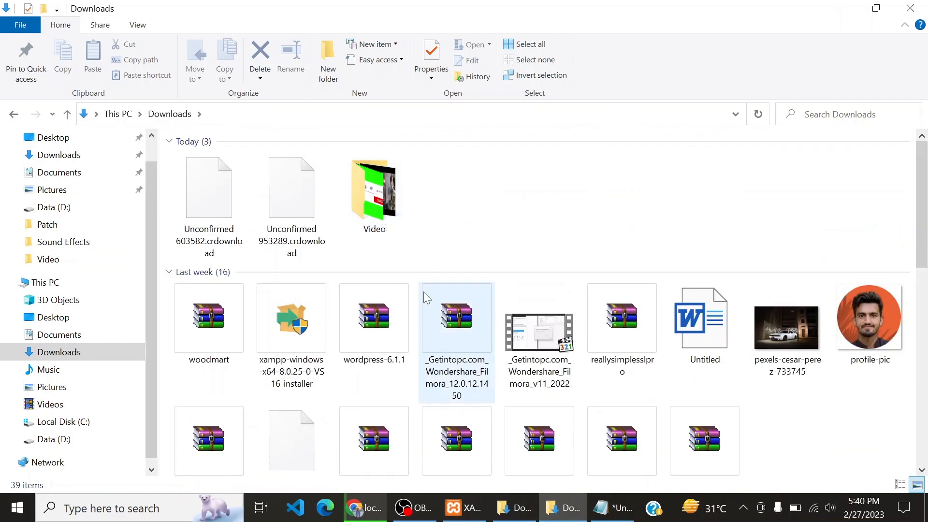
- Open the extraction path and options for the wordpress-6.1.1 archive in Downloads
click(399, 320)
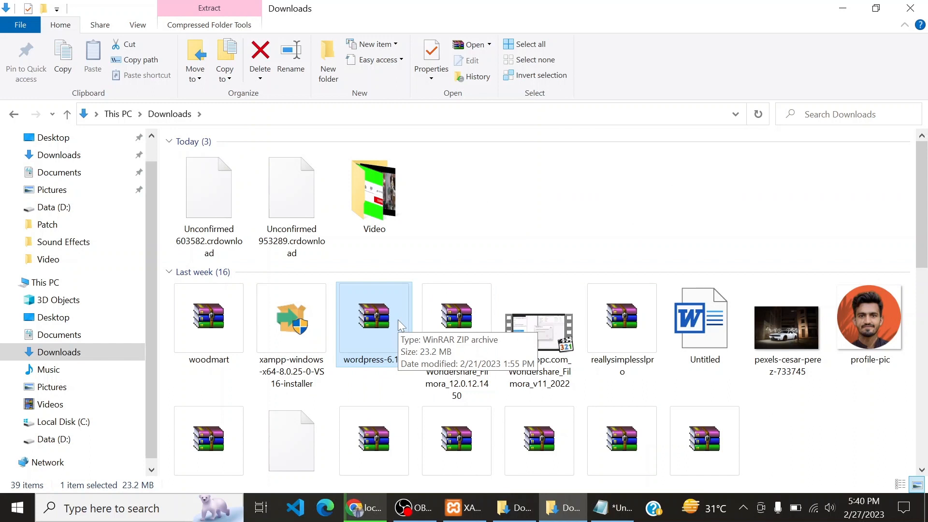
right_click(398, 320)
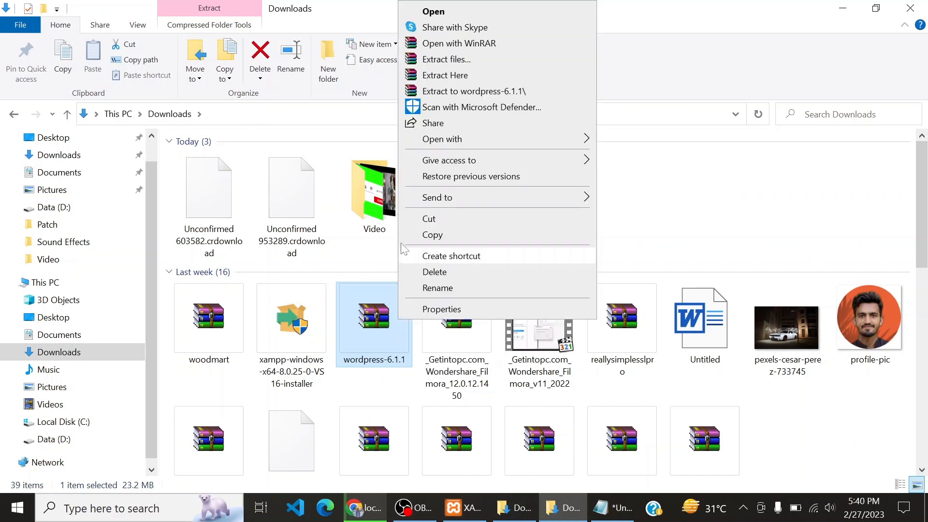
click(462, 60)
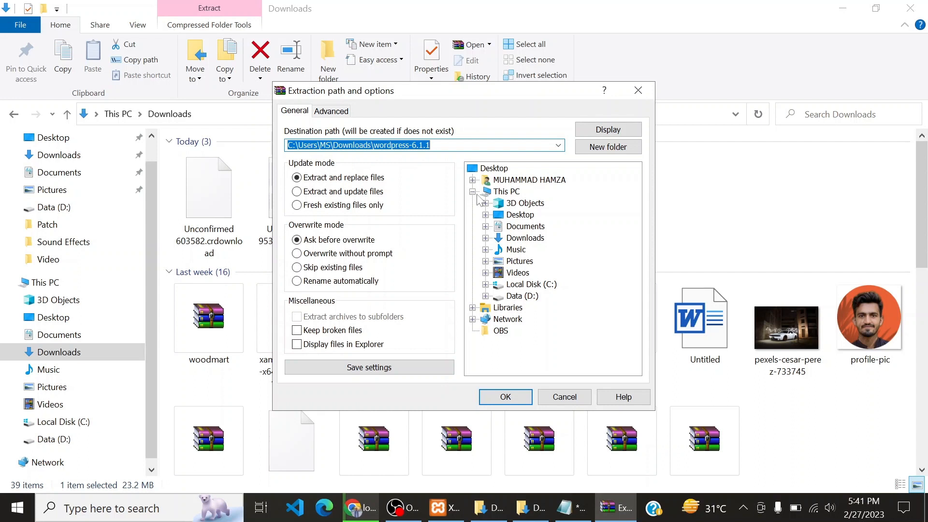
- Set the extraction destination to C:\xampp\htdocs\wordpress and start extracting the archive
click(486, 285)
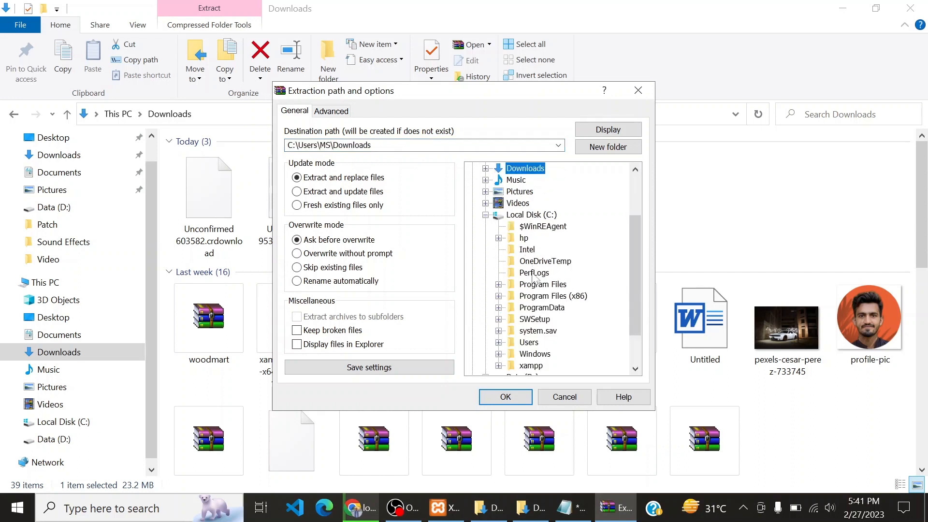
scroll(534, 296, down, 1)
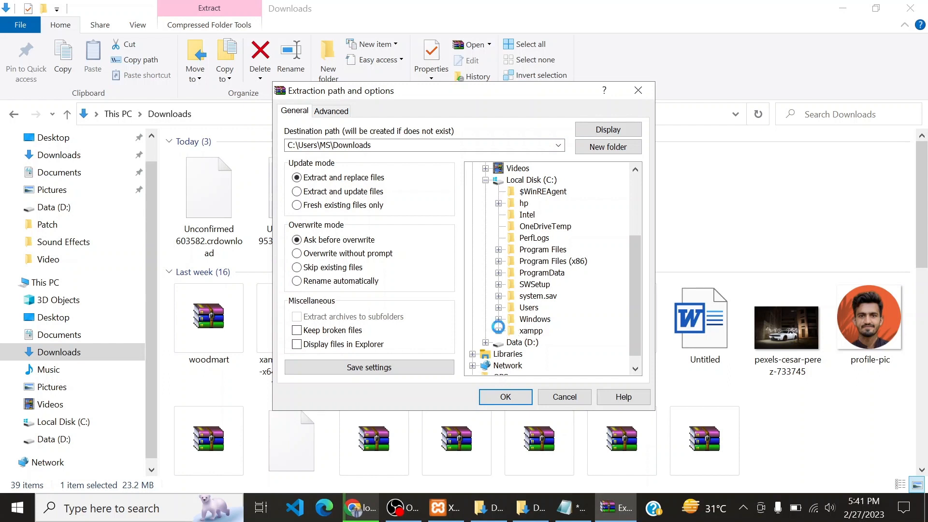
click(499, 331)
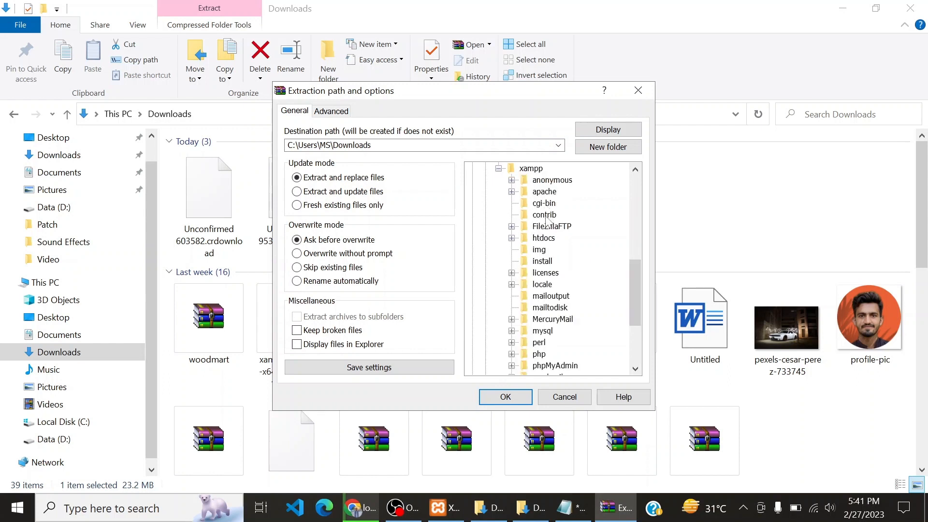
scroll(548, 222, down, 1)
scroll(549, 225, up, 2)
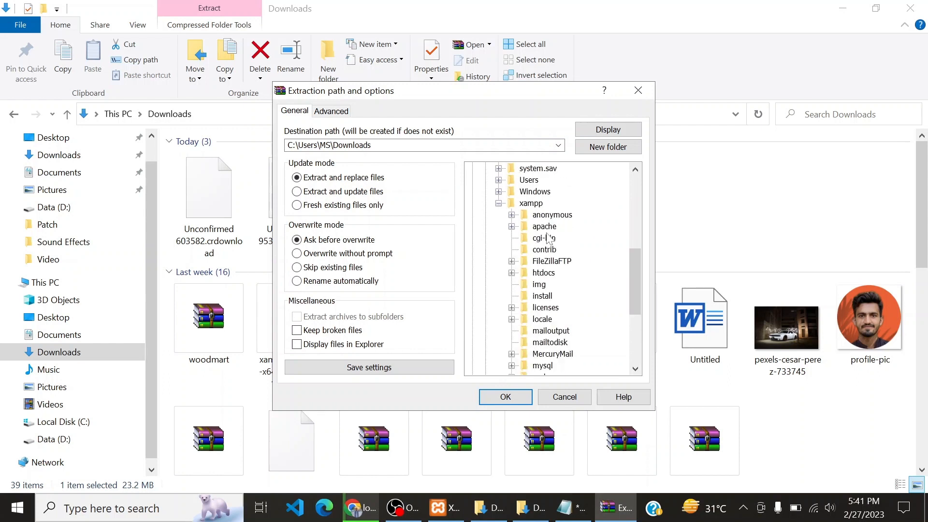
click(512, 273)
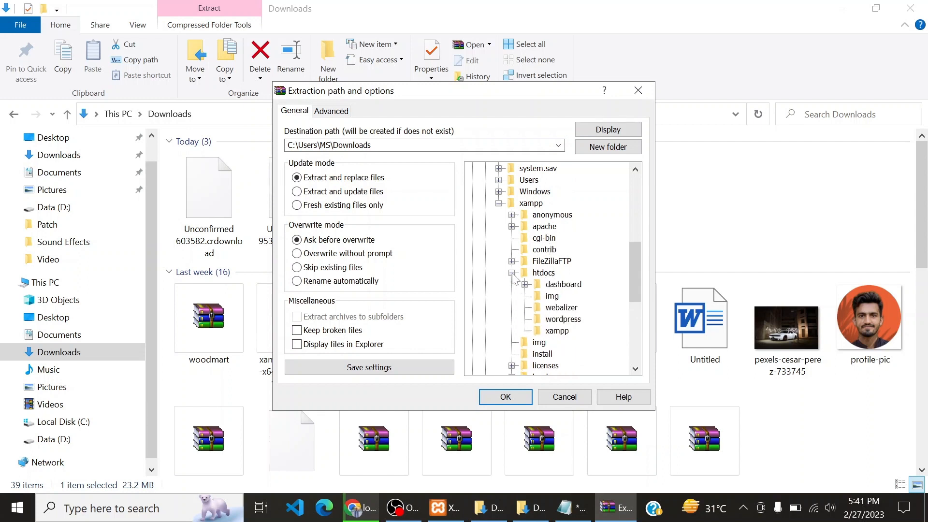
scroll(514, 278, down, 1)
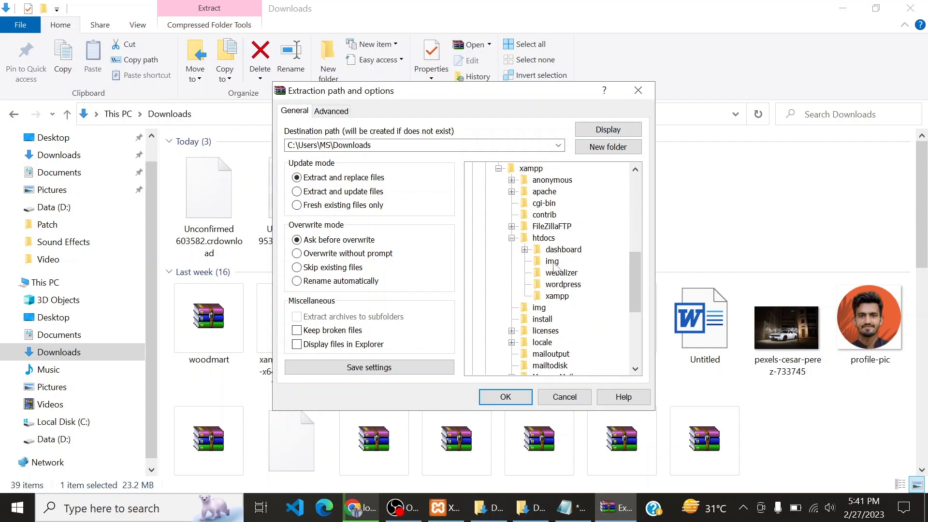
click(564, 285)
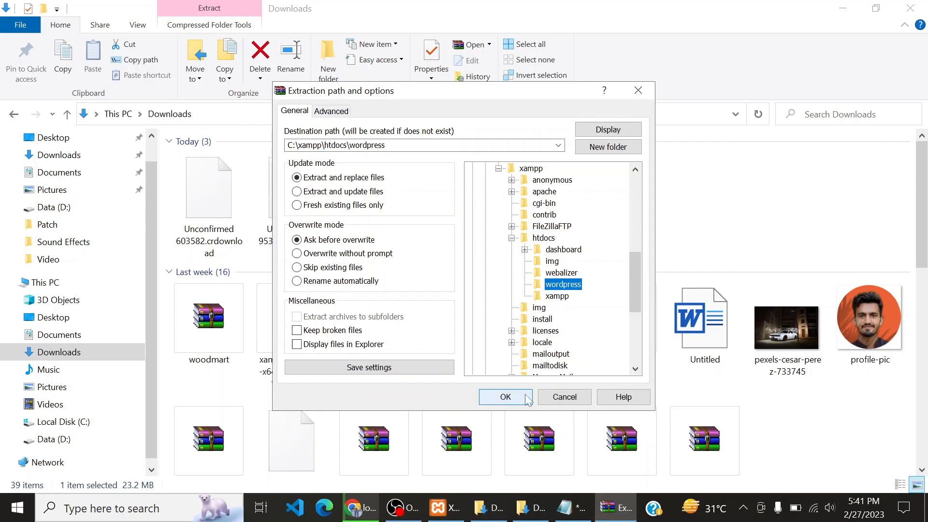
click(505, 397)
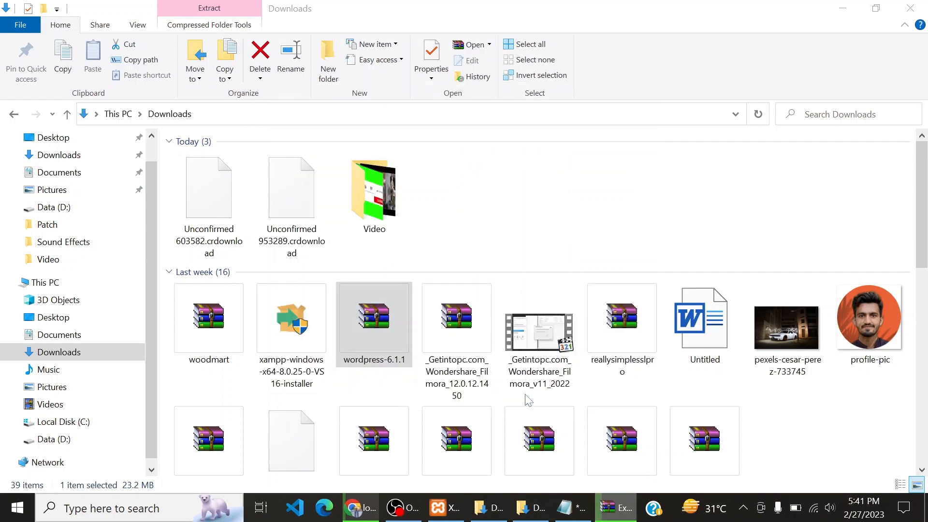
- Close the Downloads window and bring up the archive's extraction progress
click(621, 512)
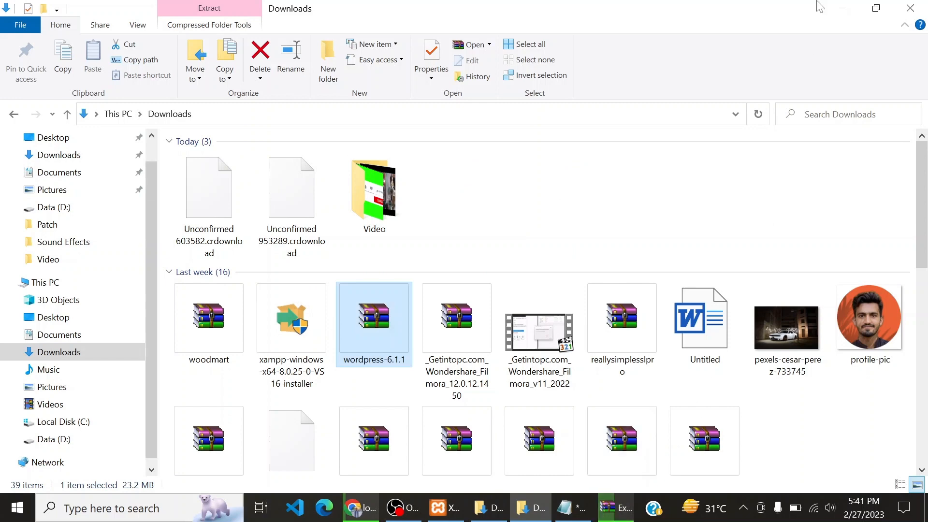
click(904, 6)
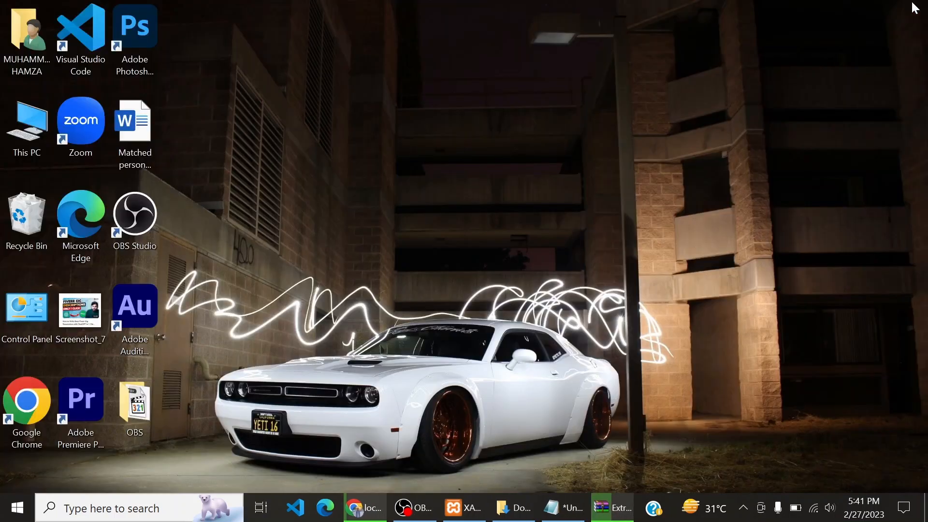
click(616, 510)
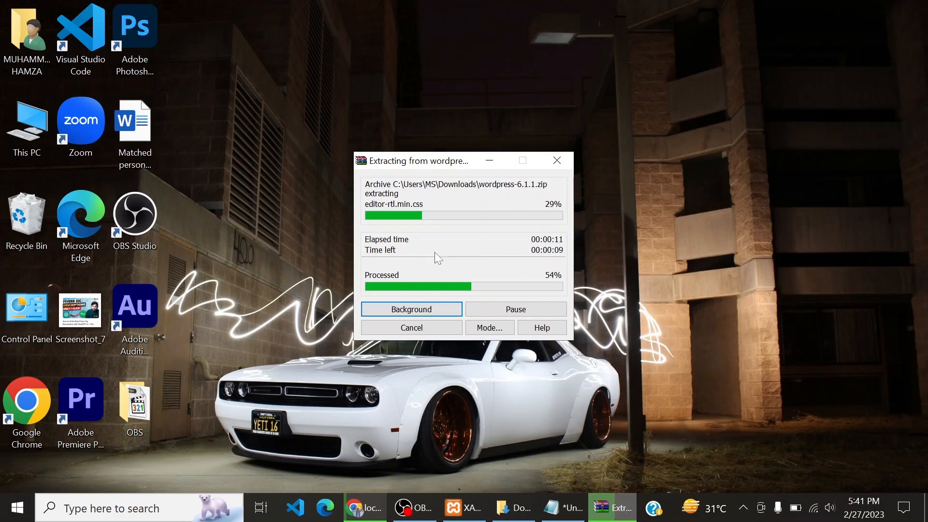
- Browse in File Explorer to the extracted wordpress folder inside C:\xampp\htdocs\wordpress
double_click(10, 126)
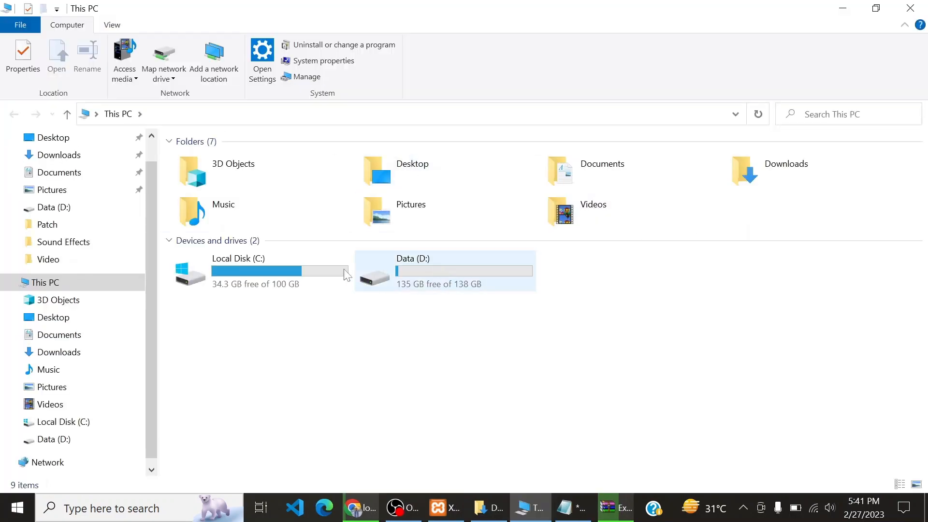
double_click(316, 261)
double_click(226, 305)
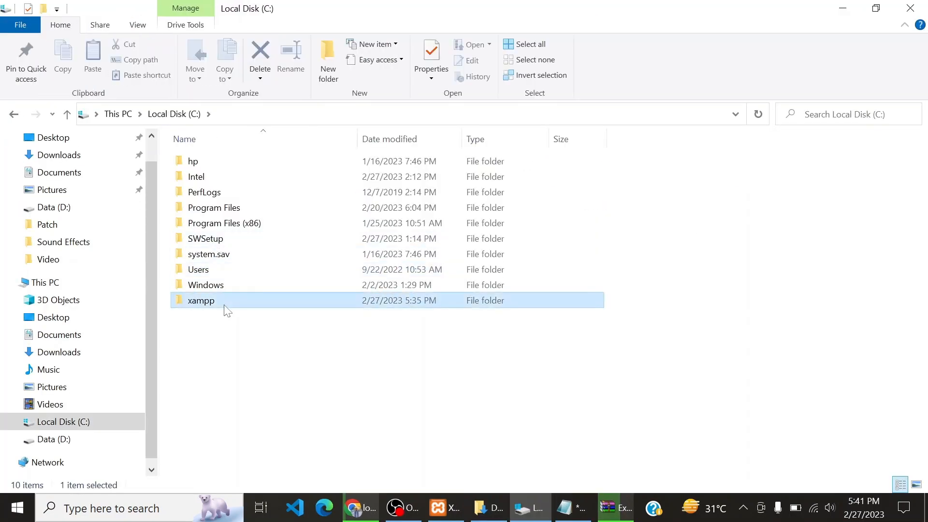
double_click(656, 190)
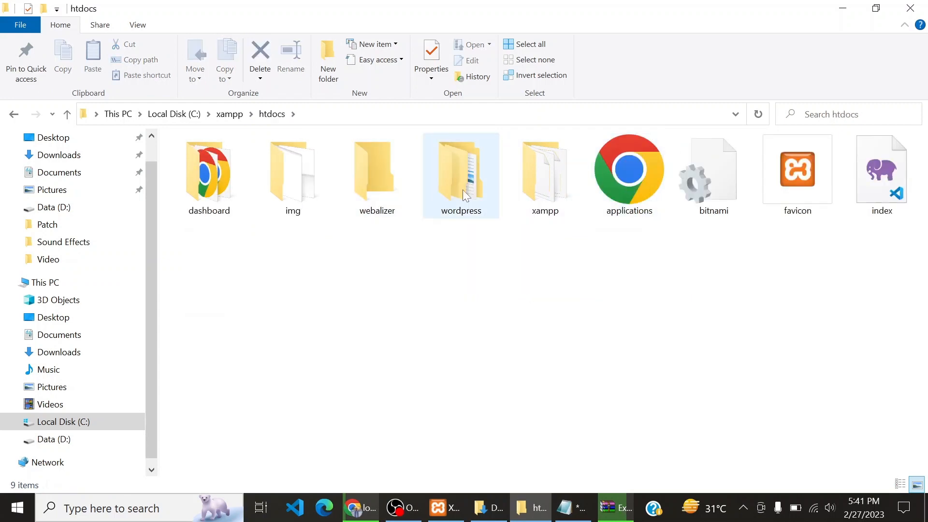
double_click(462, 189)
double_click(246, 169)
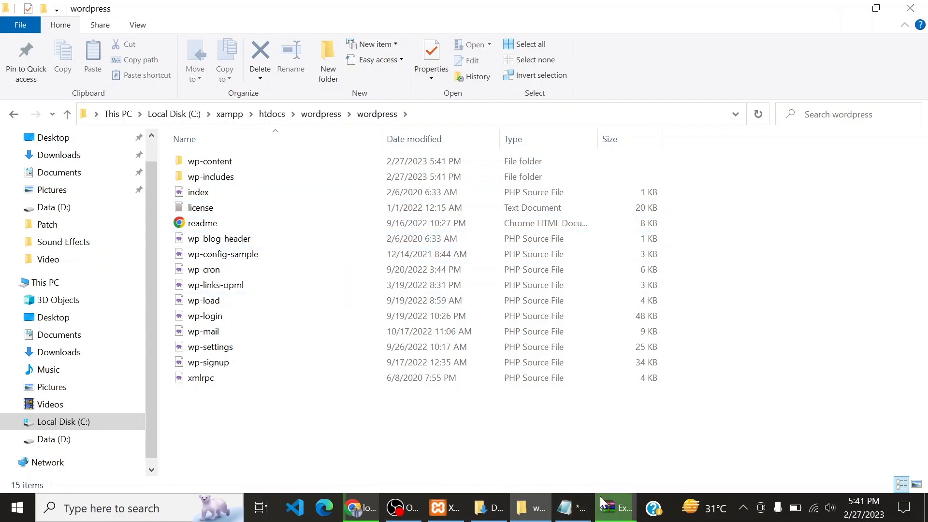
- Check the extraction progress, and go back to htdocs to reopen the inner wordpress folder with the extracted files
click(616, 508)
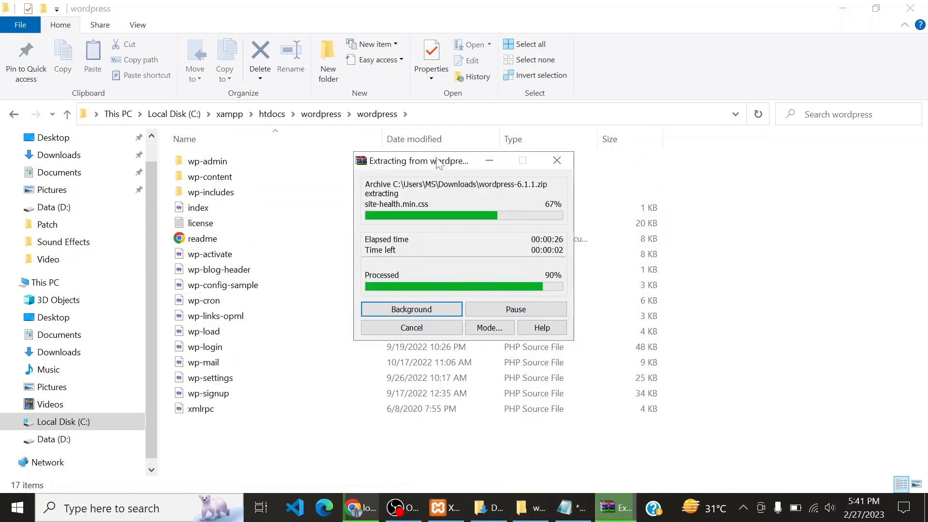
drag(442, 166, 611, 124)
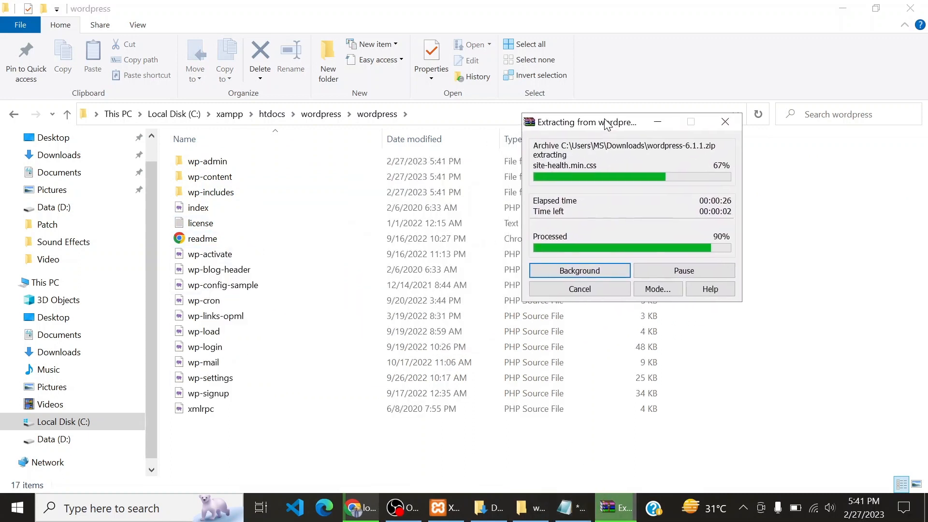
click(66, 117)
click(68, 117)
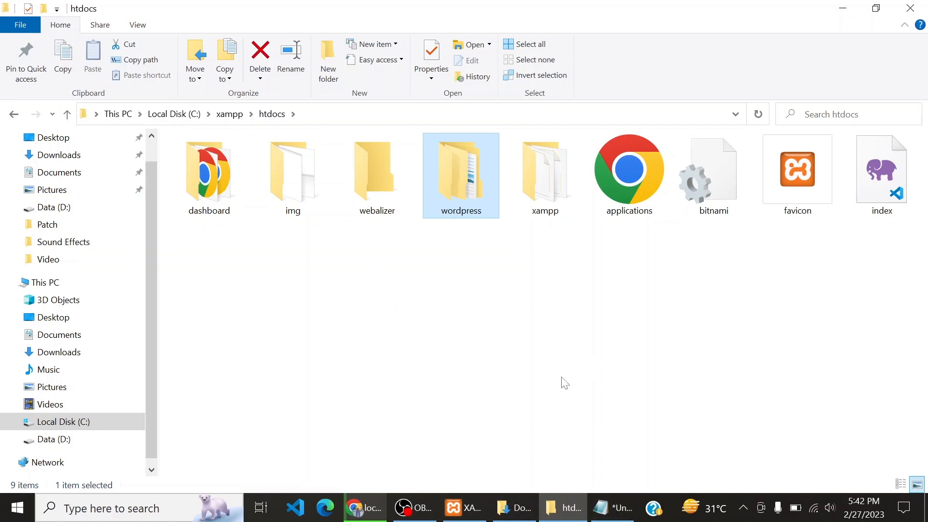
double_click(474, 186)
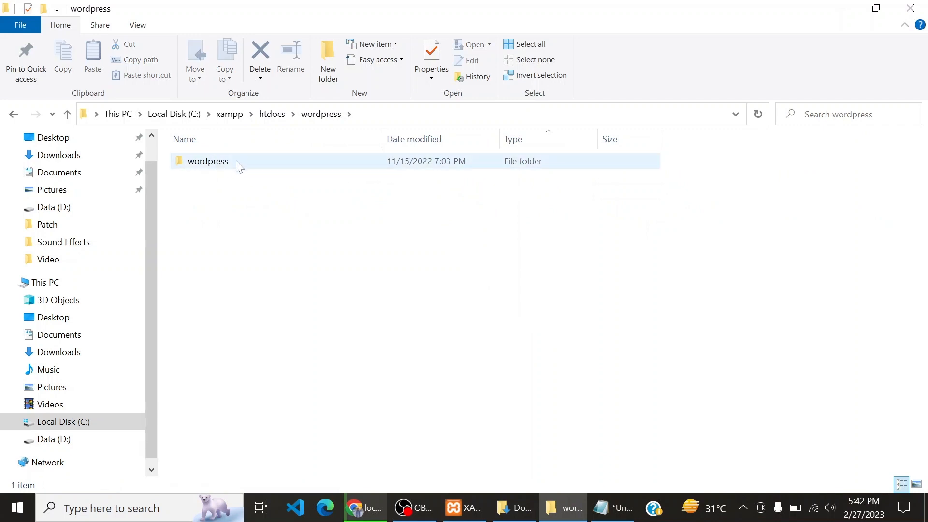
double_click(209, 161)
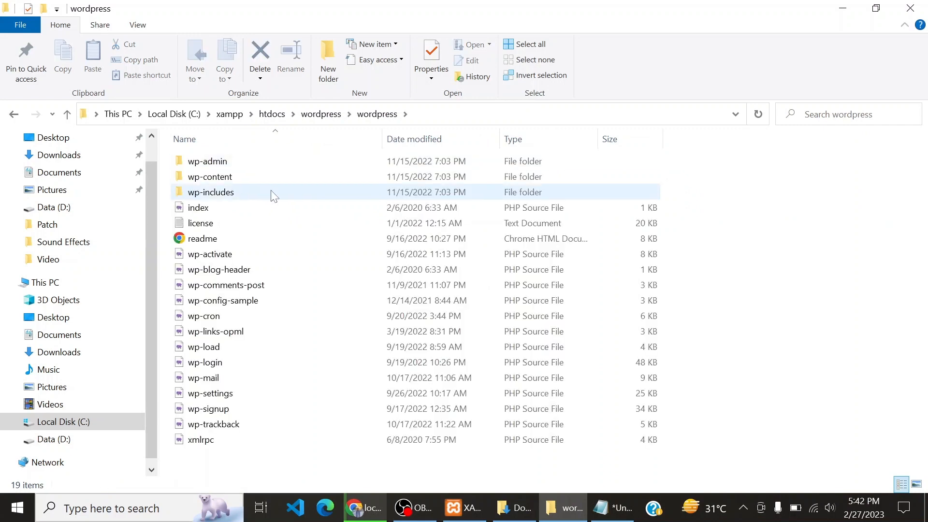
- Rename the wp-config-sample file in the inner wordpress folder to wp-config
click(192, 304)
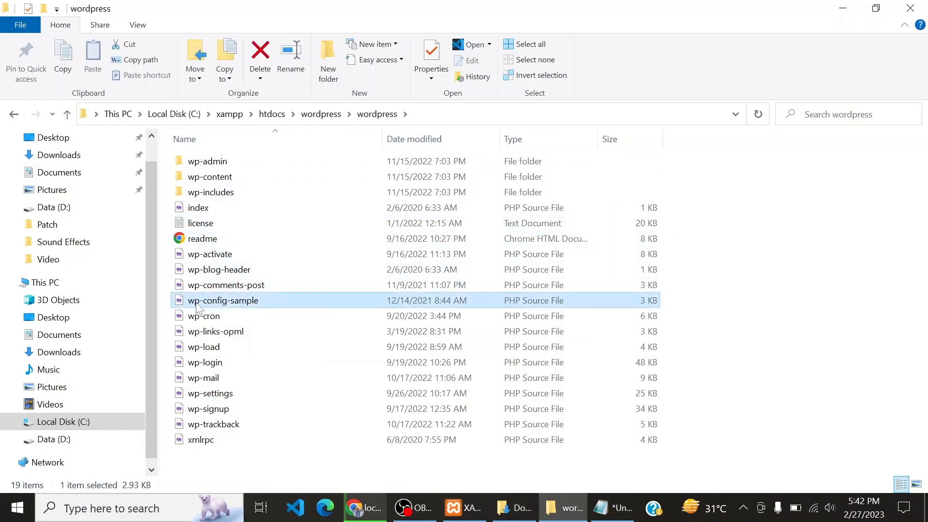
mouse_move(195, 304)
mouse_down()
mouse_move(205, 302)
mouse_move(188, 300)
mouse_up()
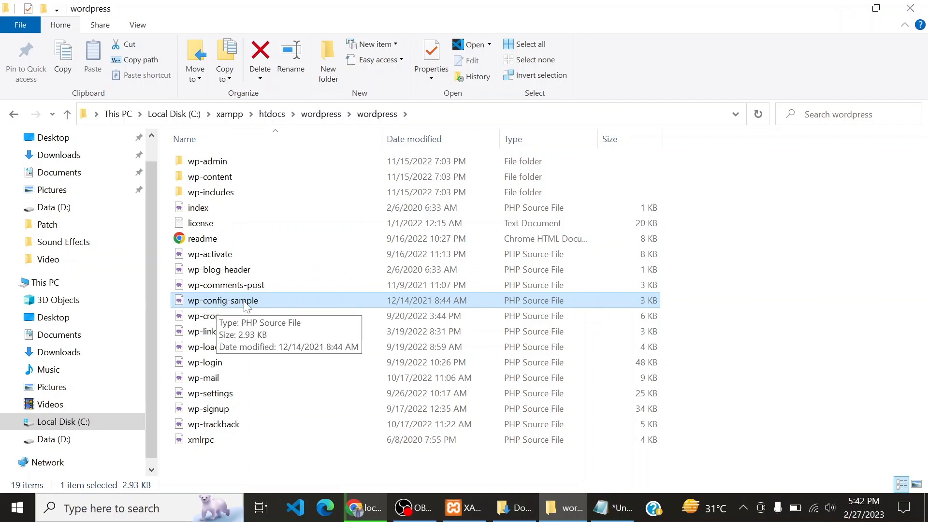
right_click(307, 300)
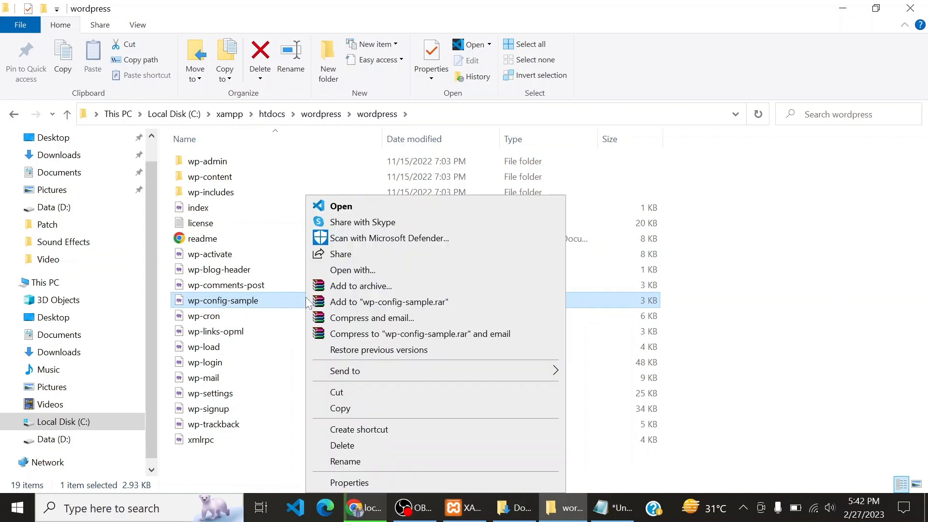
click(363, 461)
click(279, 297)
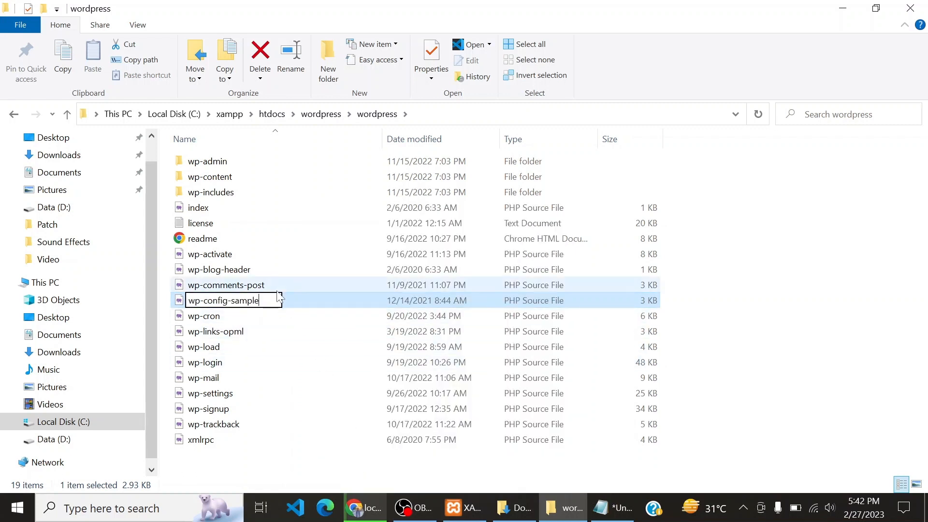
key(BackSpace)
key(BackSpace)
key(BackSpace)
key(BackSpace)
key(BackSpace)
key(BackSpace)
key(BackSpace)
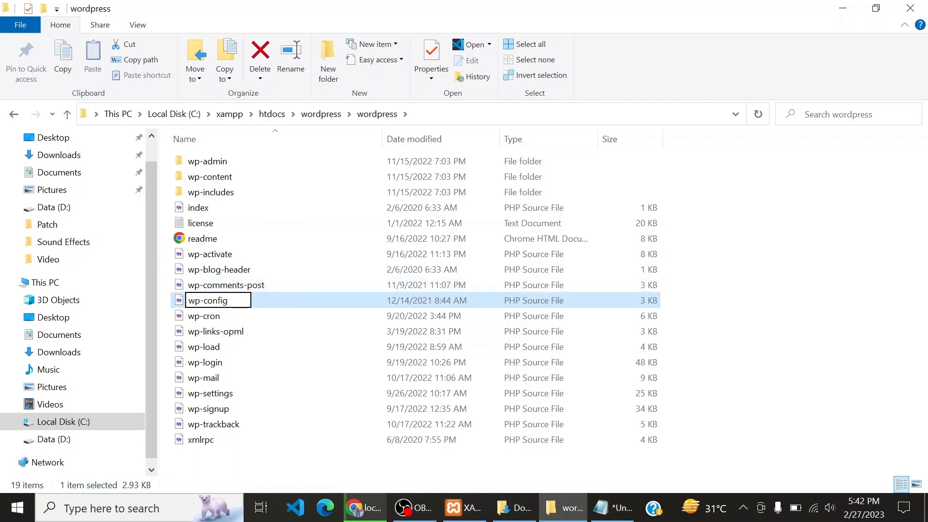
key(Return)
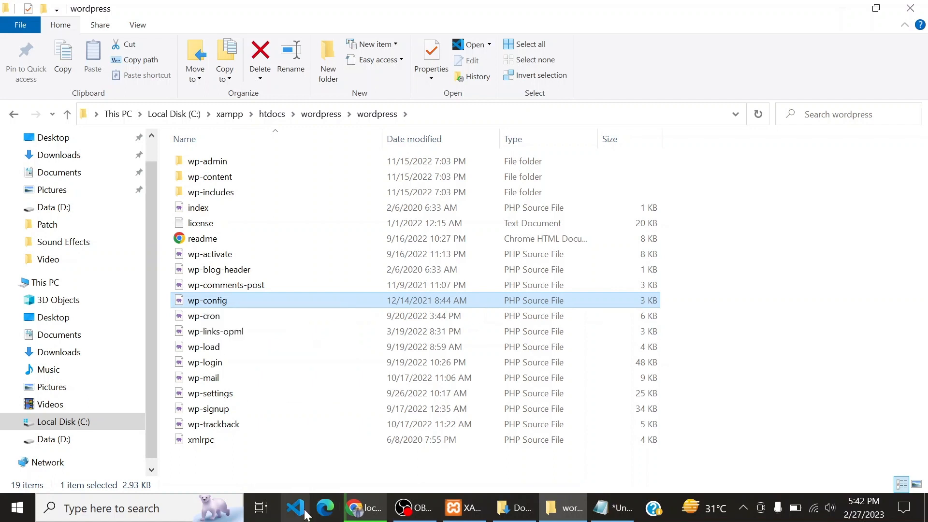
- Open wp-config in Visual Studio Code, dismiss the PHP validation notification, and go to the database settings
double_click(257, 300)
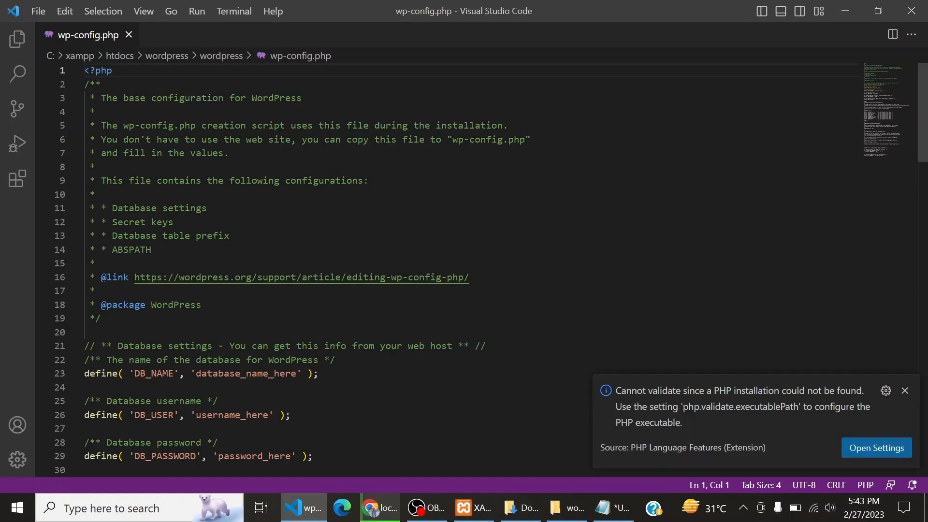
click(904, 390)
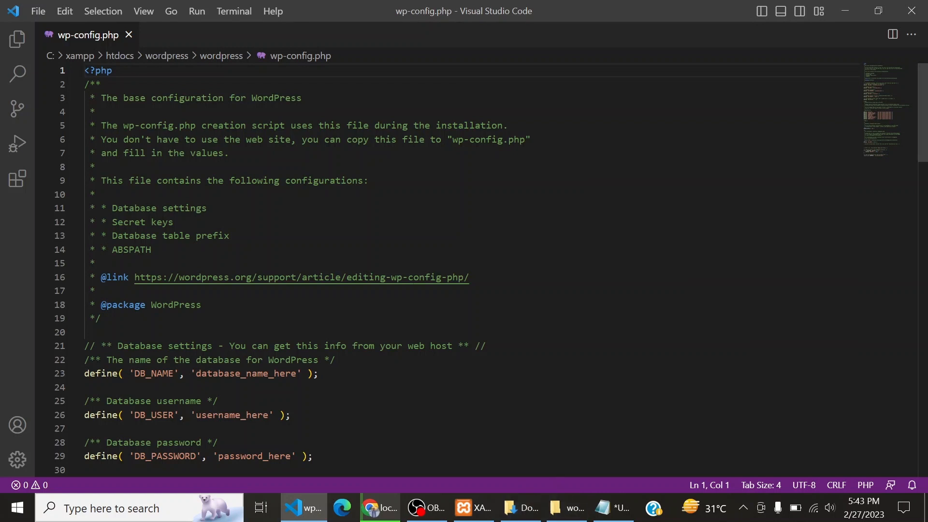
scroll(450, 266, down, 3)
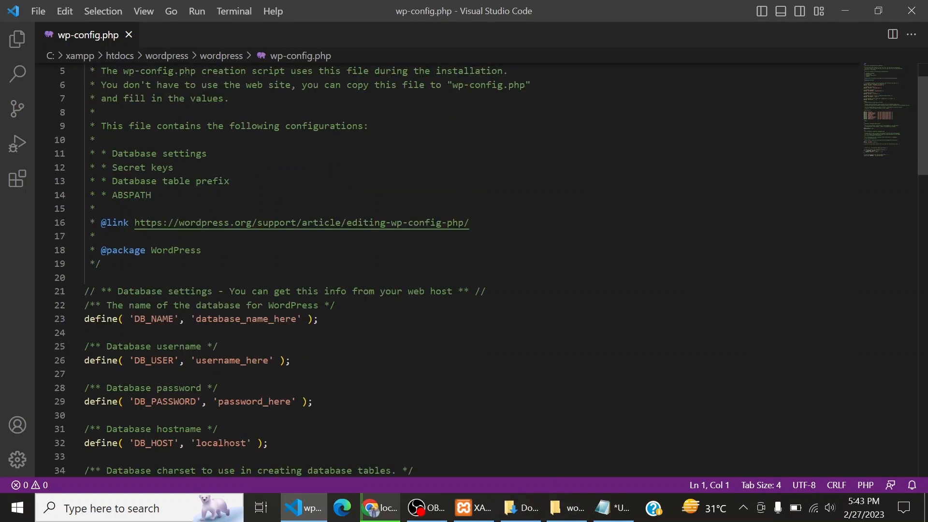
scroll(450, 266, down, 2)
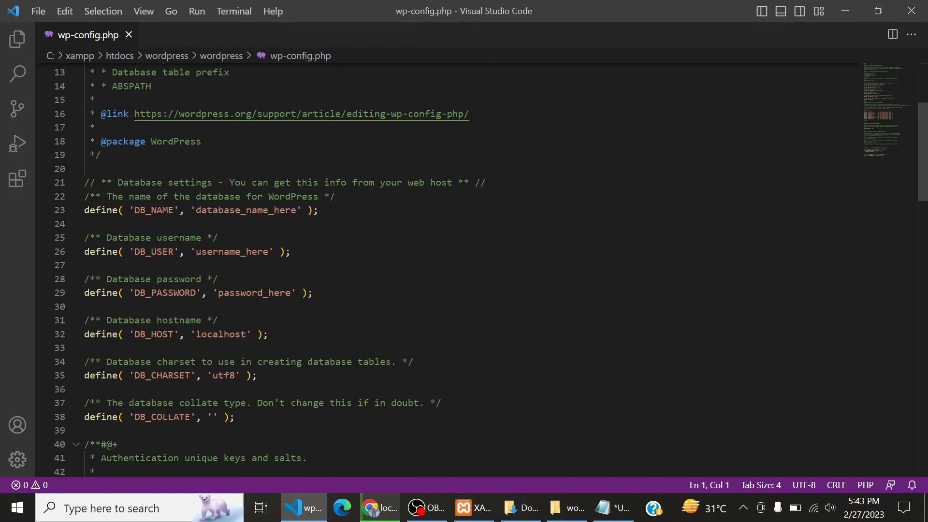
- Locate the DB_NAME definition on line 23 of wp-config.php and place the cursor in it
drag(84, 210, 146, 210)
click(135, 211)
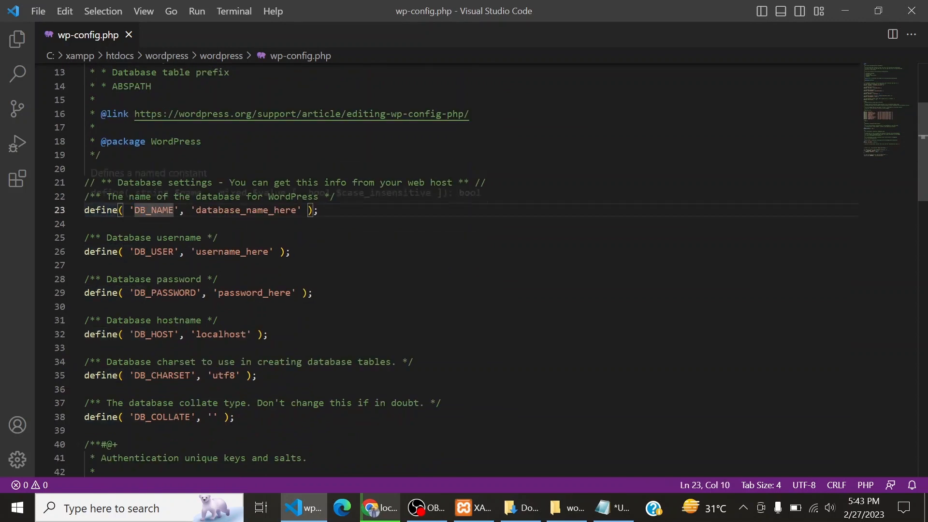
drag(90, 210, 123, 211)
click(140, 210)
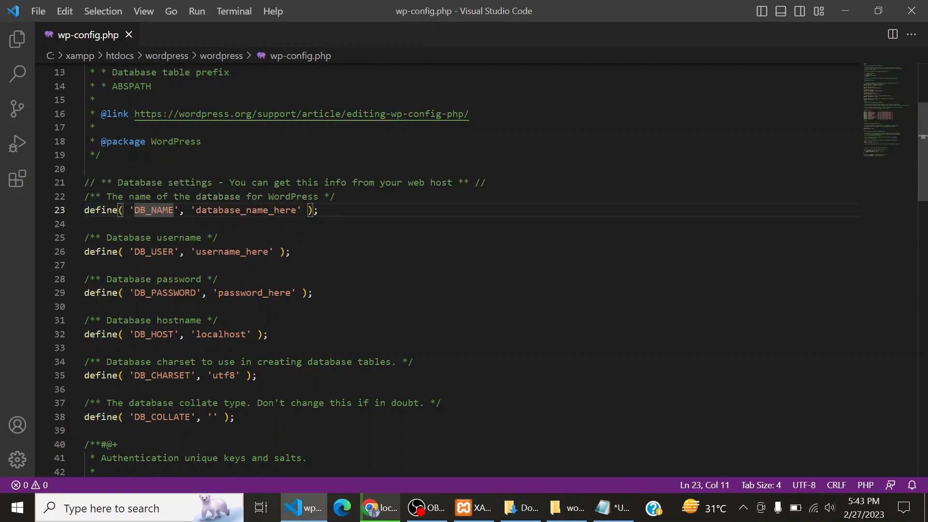
- Examine the DB_NAME, DB_USER and DB_PASSWORD definitions and their placeholder values in wp-config.php
click(162, 210)
drag(196, 211, 292, 211)
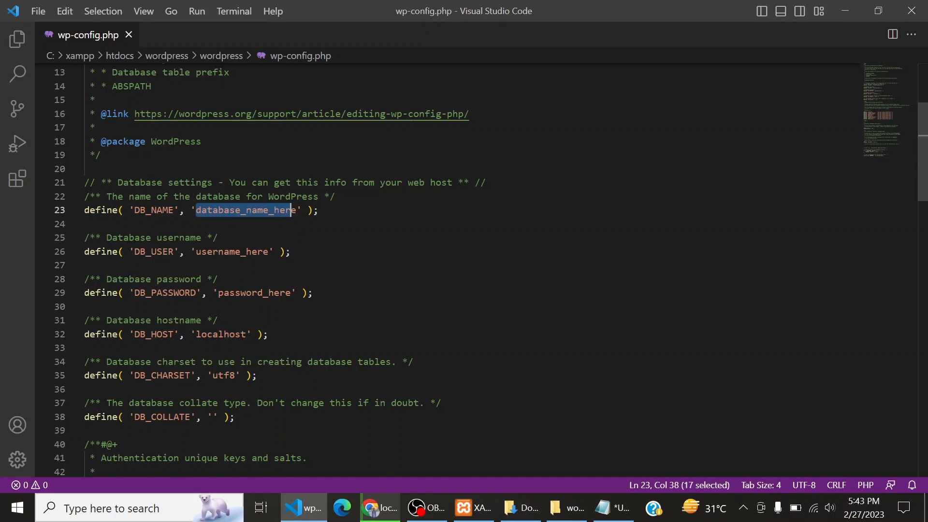
click(212, 210)
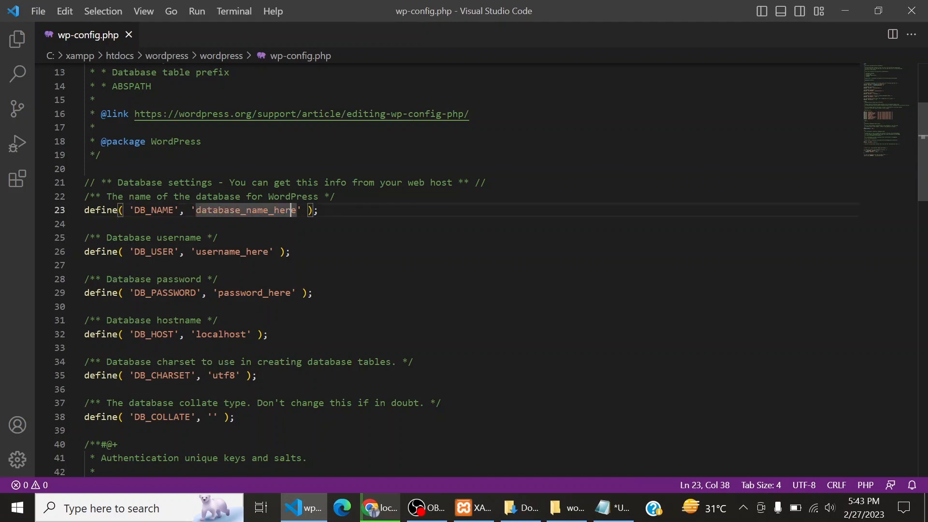
drag(85, 252, 118, 251)
click(153, 252)
drag(201, 251, 229, 251)
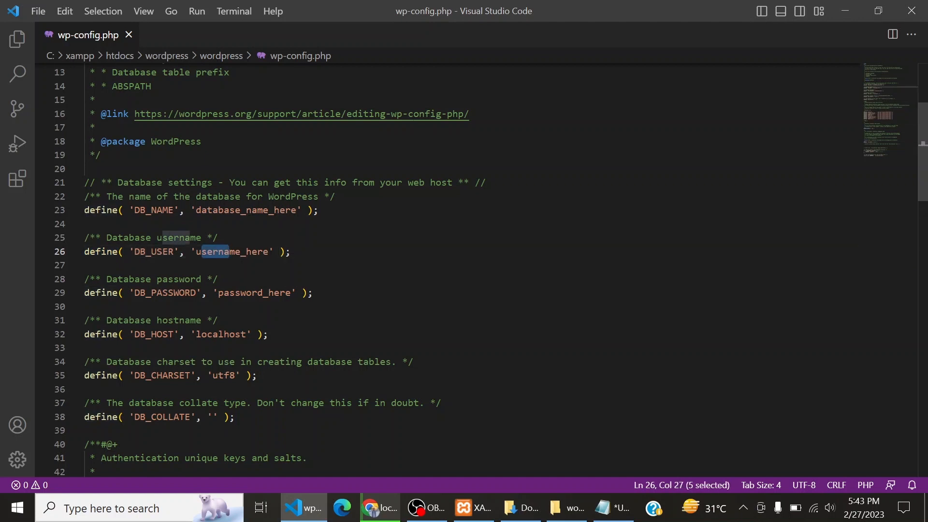
drag(219, 292, 220, 279)
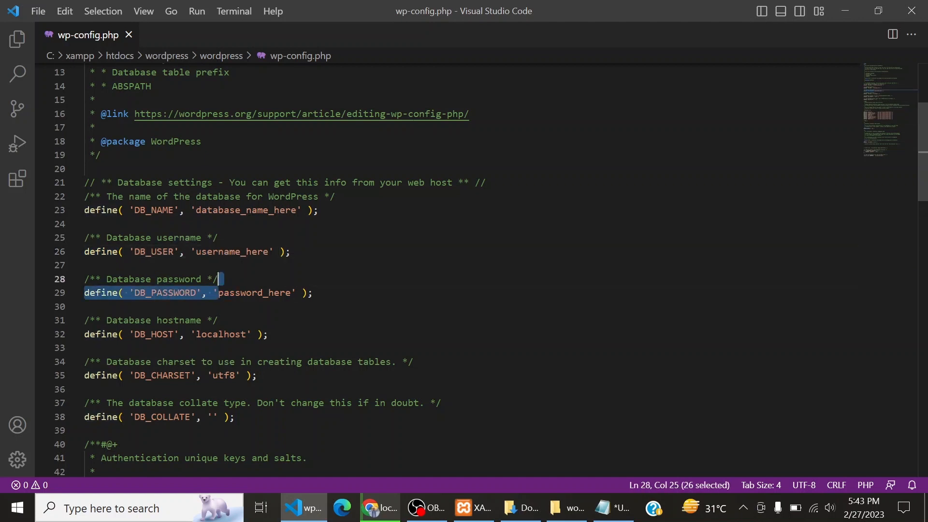
drag(90, 210, 118, 210)
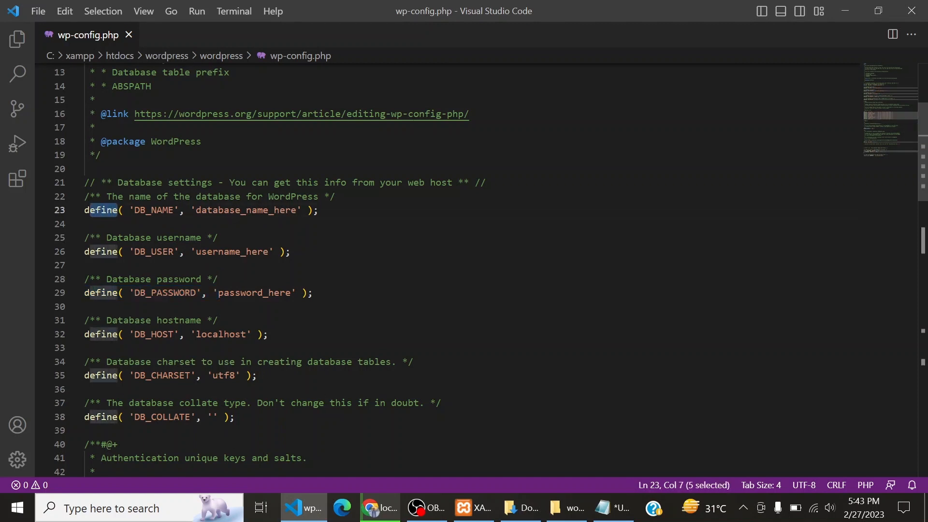
click(206, 210)
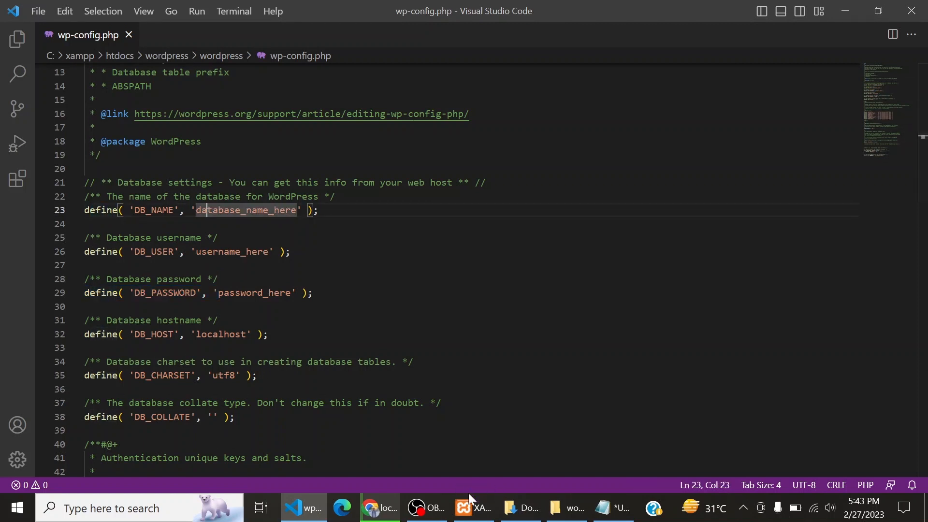
- Copy the wordpress database name from phpMyAdmin in Chrome and set DB_NAME in wp-config.php to wordpress
click(380, 507)
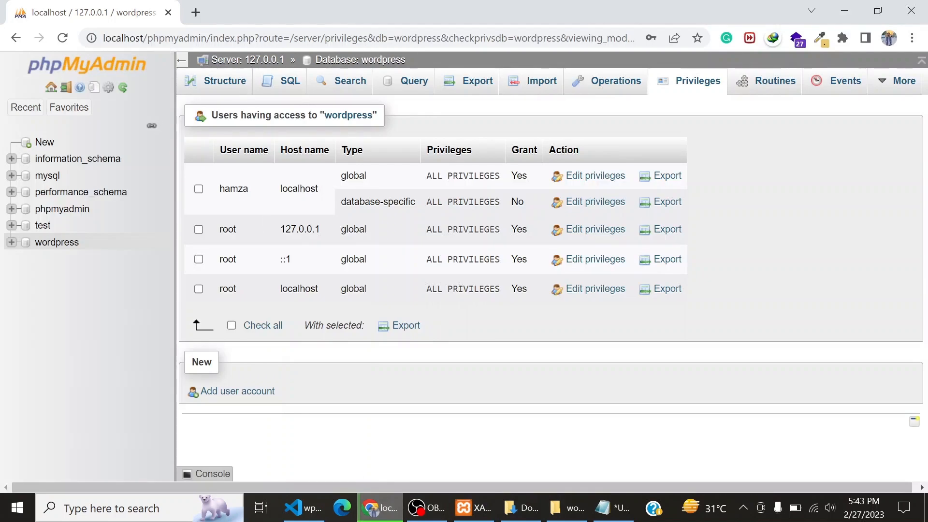
drag(81, 242, 35, 242)
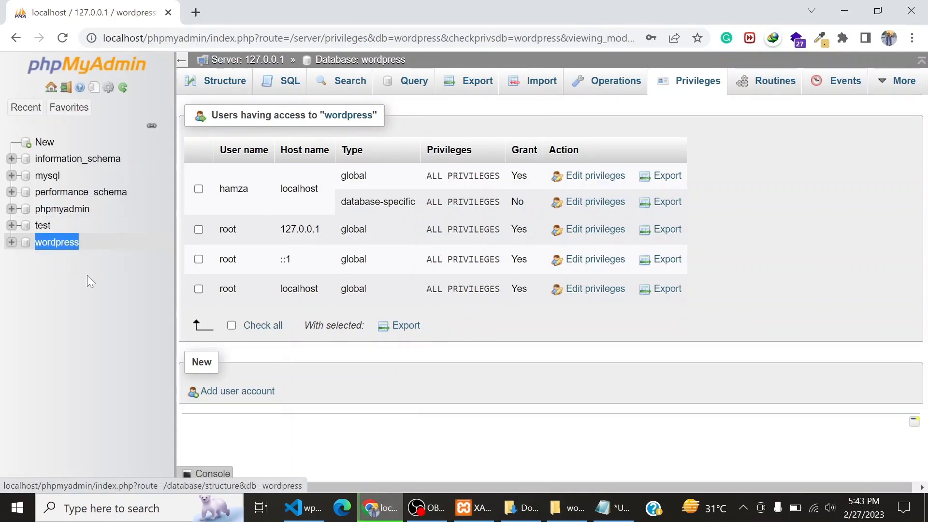
right_click(54, 243)
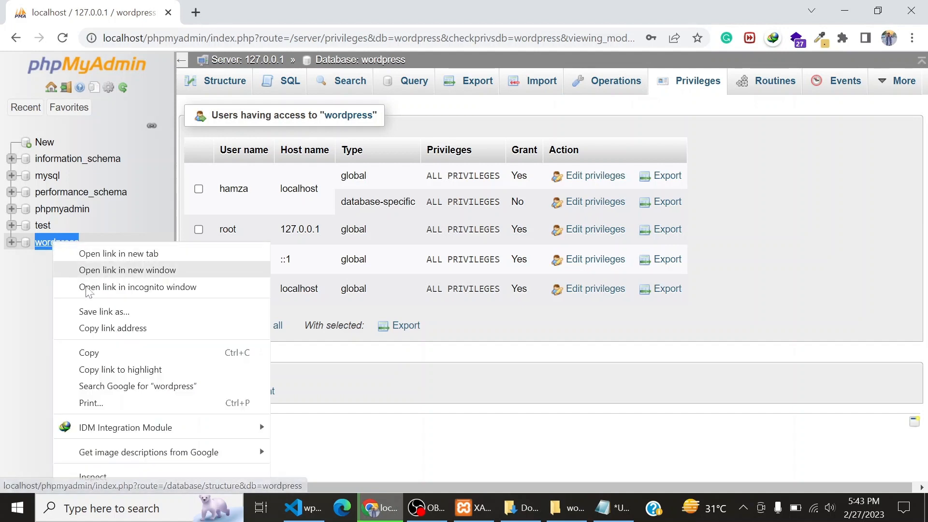
click(109, 352)
click(304, 508)
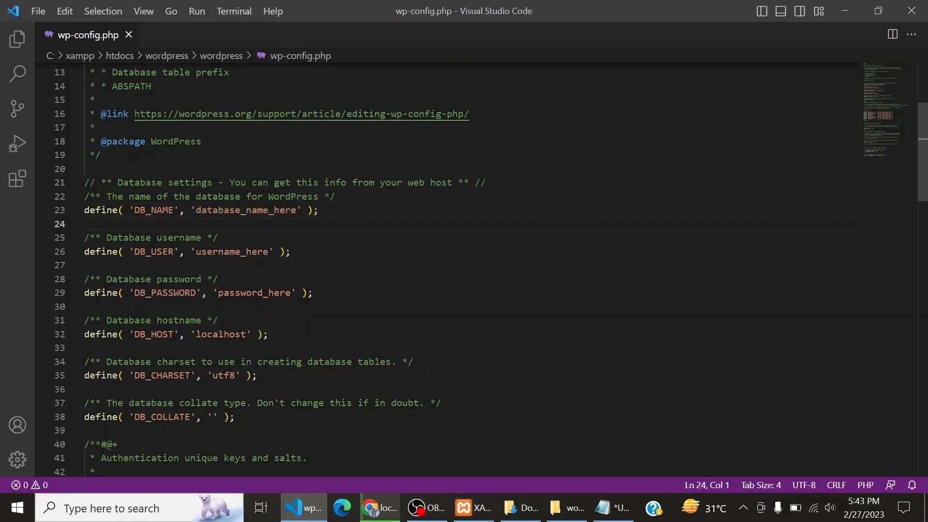
drag(196, 209, 297, 209)
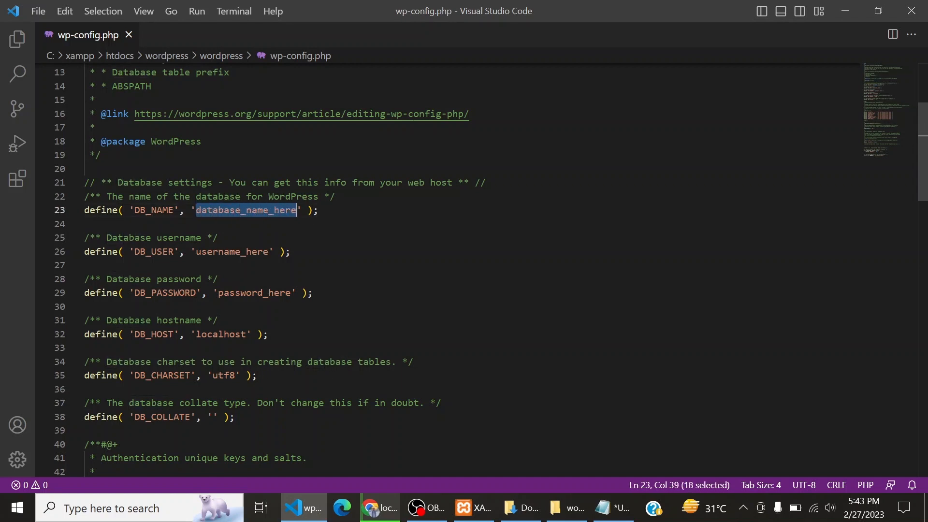
key(BackSpace)
text(wordpress)
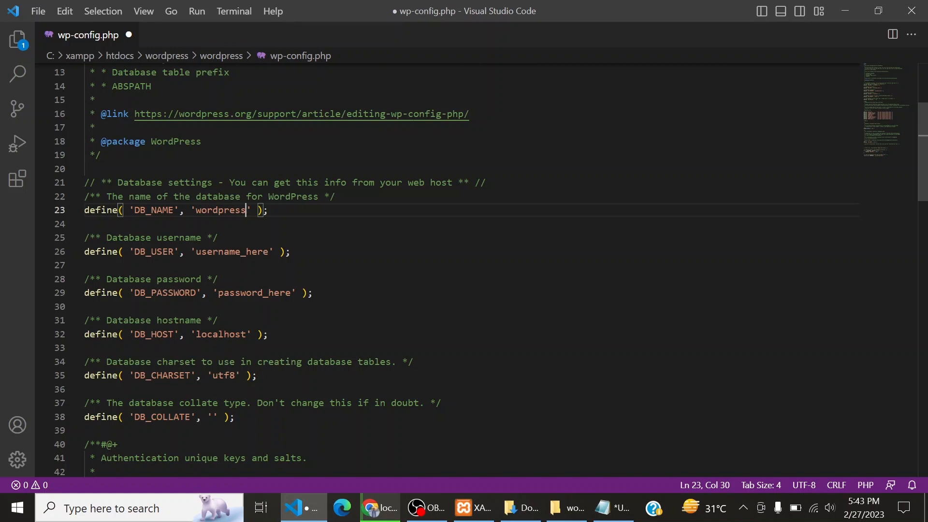
drag(196, 209, 247, 210)
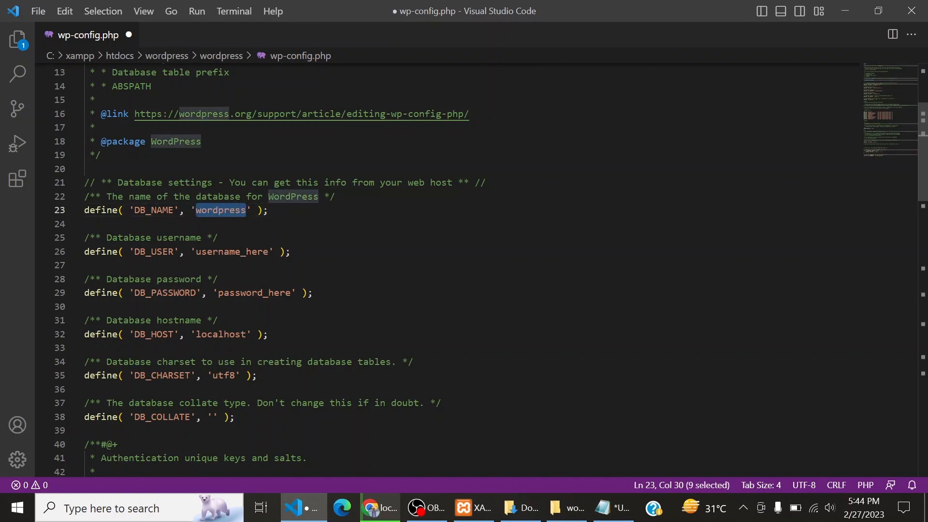
click(235, 211)
- Look up the database username in the Notepad login notes and return to wp-config.php in Visual Studio Code
drag(102, 237, 135, 237)
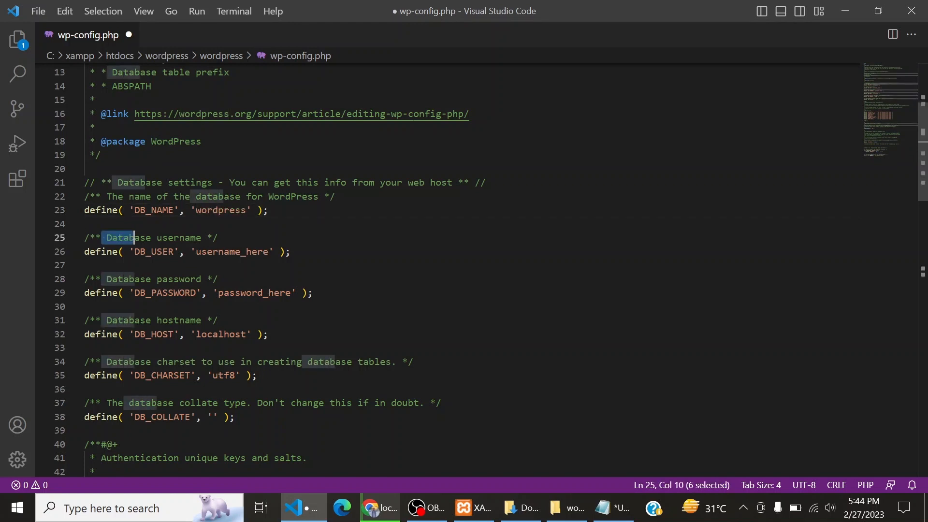
click(614, 508)
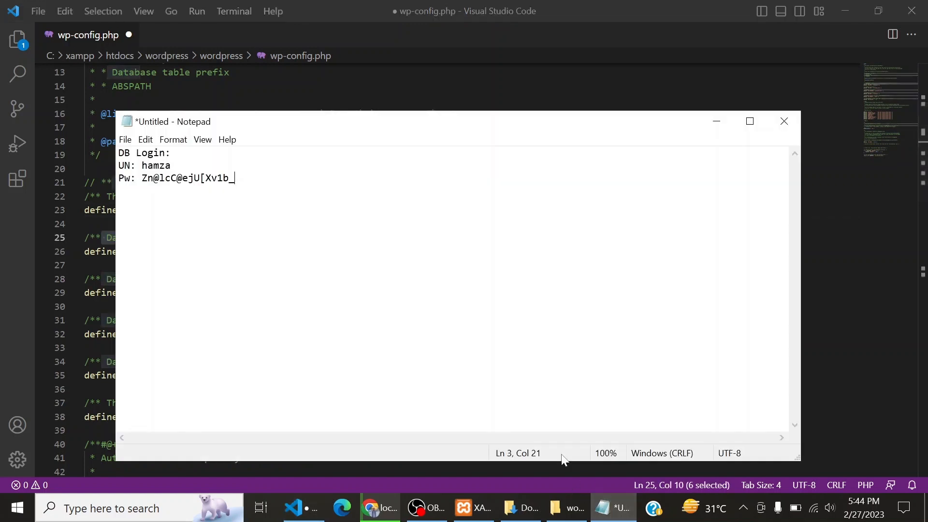
key(Up)
key(ctrl+shift+Left)
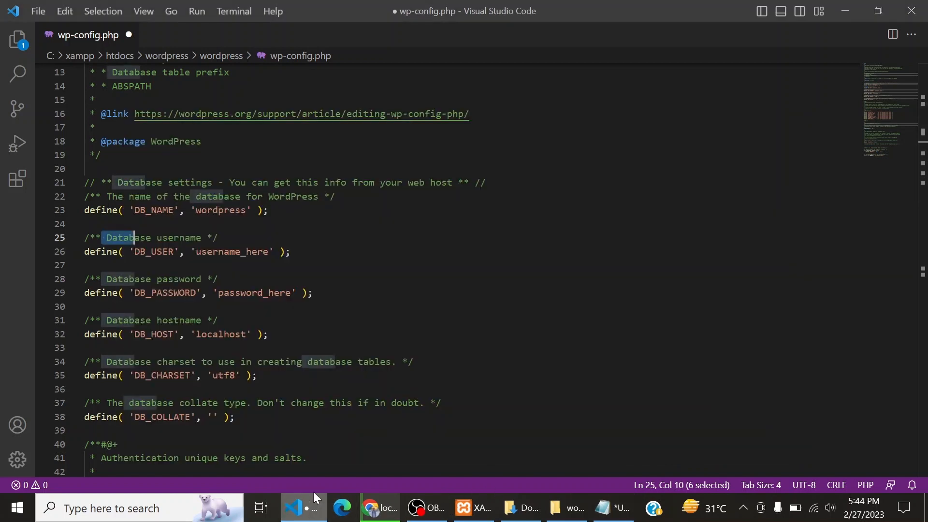
click(295, 508)
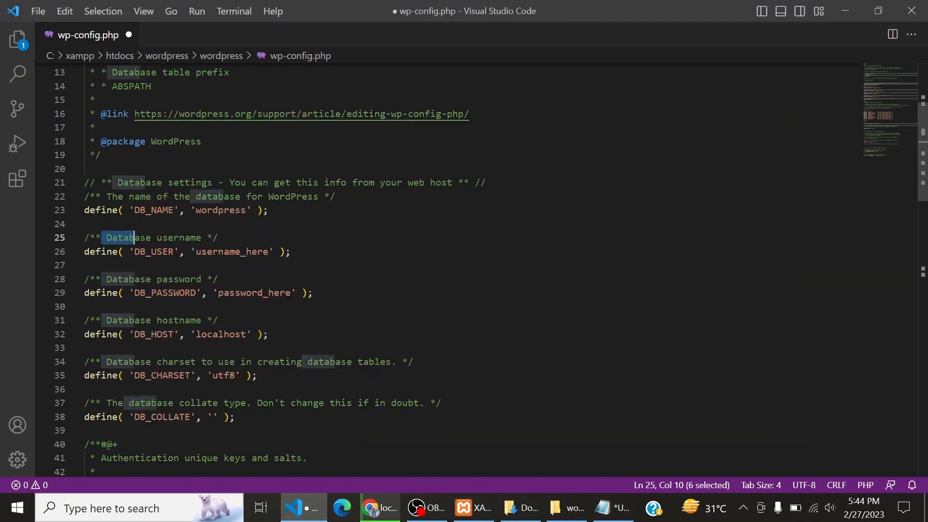
- Replace the username_here placeholder in the DB_USER definition with the database username from the notes
key(Down)
key(shift+Right)
key(shift+Right)
key(shift+Right)
key(shift+Right)
key(shift+Right)
key(shift+Right)
key(Right)
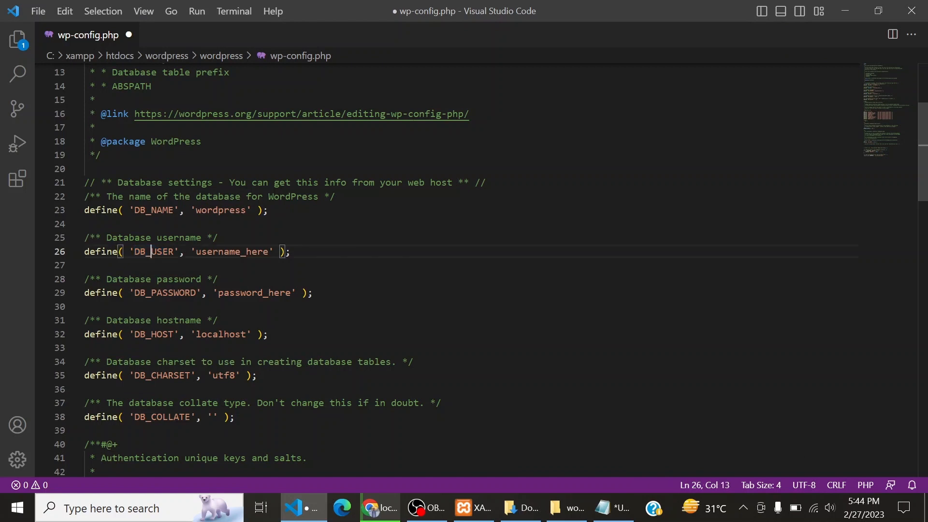
key(Right)
key(Right)
key(Right)
key(Right)
key(Right)
key(shift+Right)
key(shift+Right)
key(shift+Right)
key(shift+Right)
key(shift+Right)
key(shift+Right)
key(shift+Right)
key(shift+Right)
key(shift+Right)
key(shift+Right)
key(shift+Right)
key(shift+Right)
key(shift+Right)
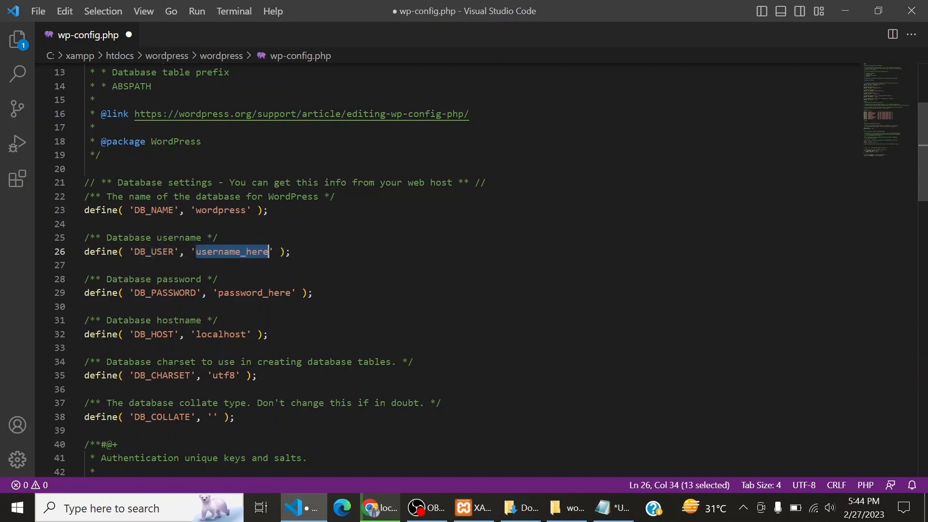
key(BackSpace)
text(hamza)
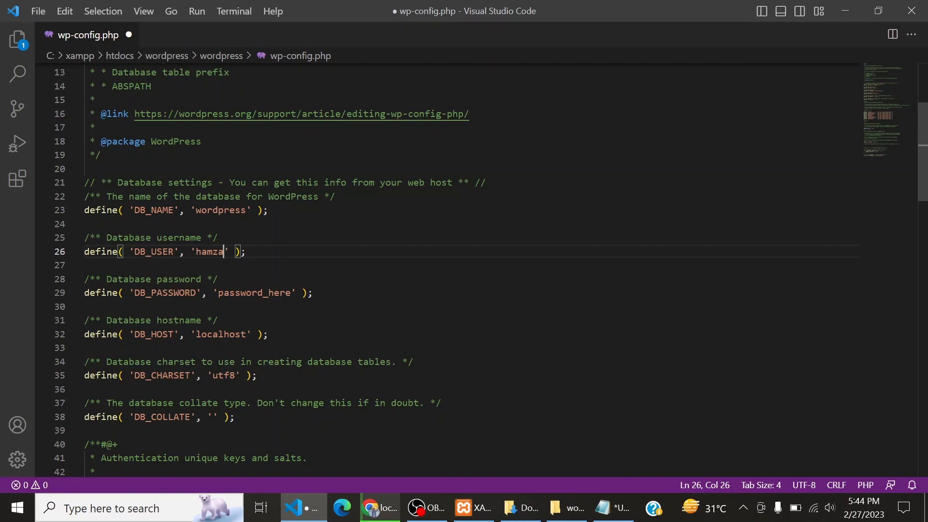
- Copy the database password from the Notepad notes, put it in place of password_here in DB_PASSWORD, and save wp-config.php
click(613, 507)
drag(141, 178, 235, 178)
key(ctrl+c)
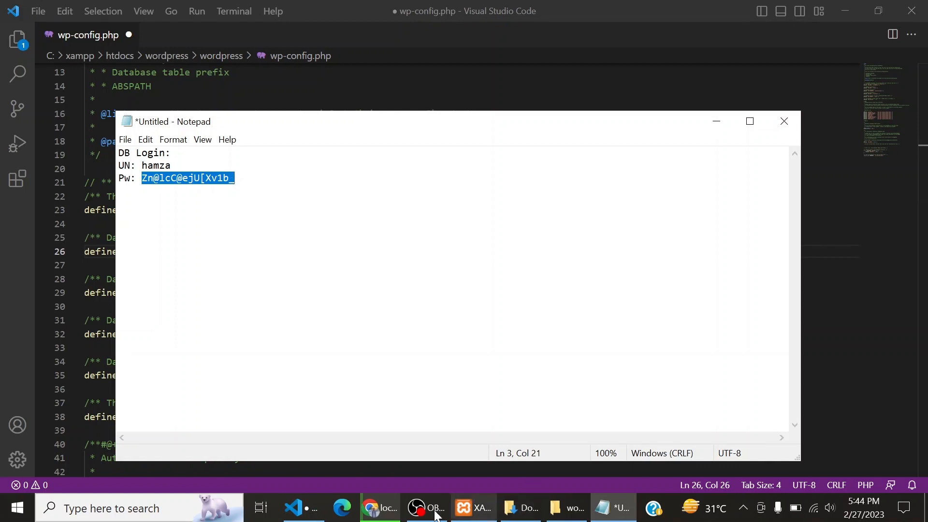
click(301, 507)
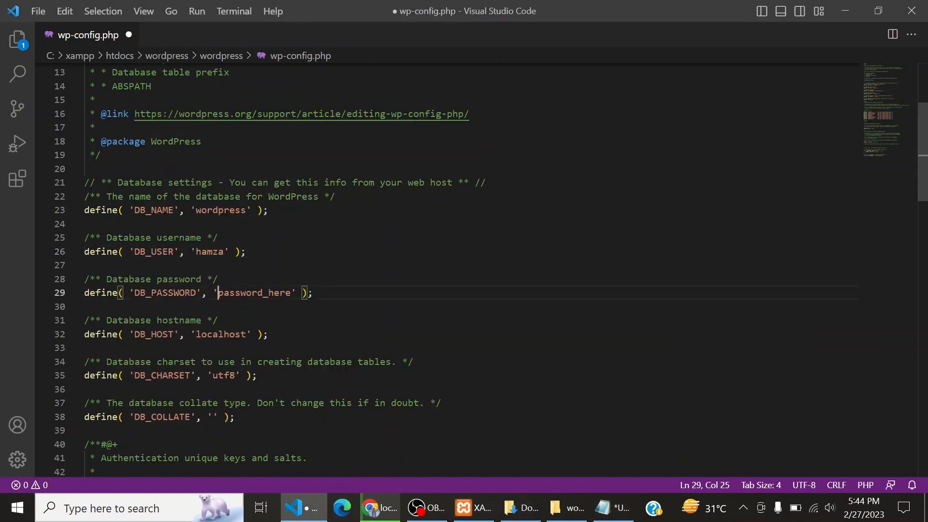
drag(218, 292, 291, 293)
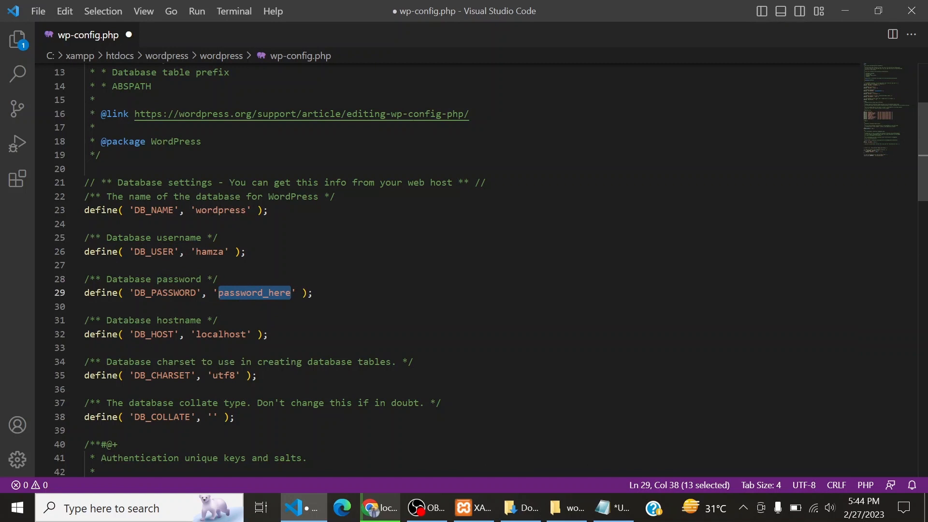
key(ctrl+v)
click(44, 11)
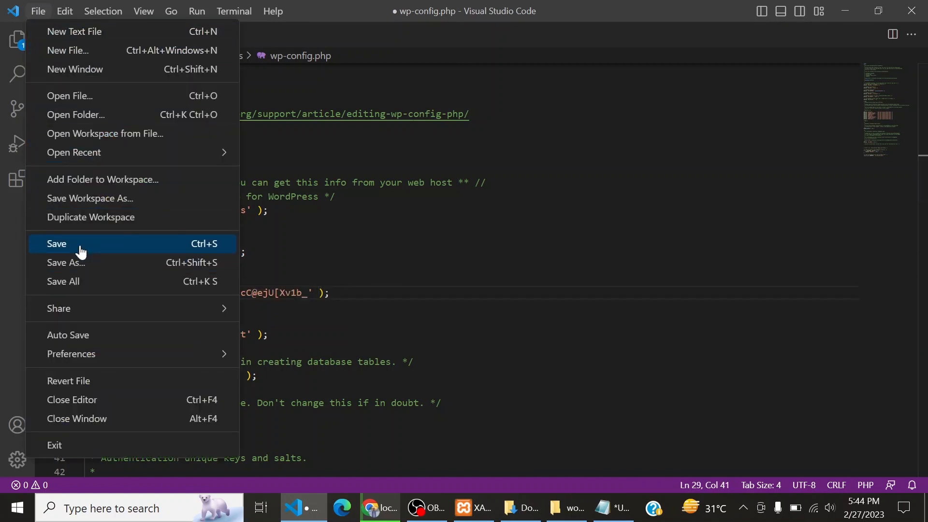
click(77, 245)
- Undo the stray edit on line 24, re-enter the database password in DB_PASSWORD, and save wp-config.php
click(86, 224)
text(s)
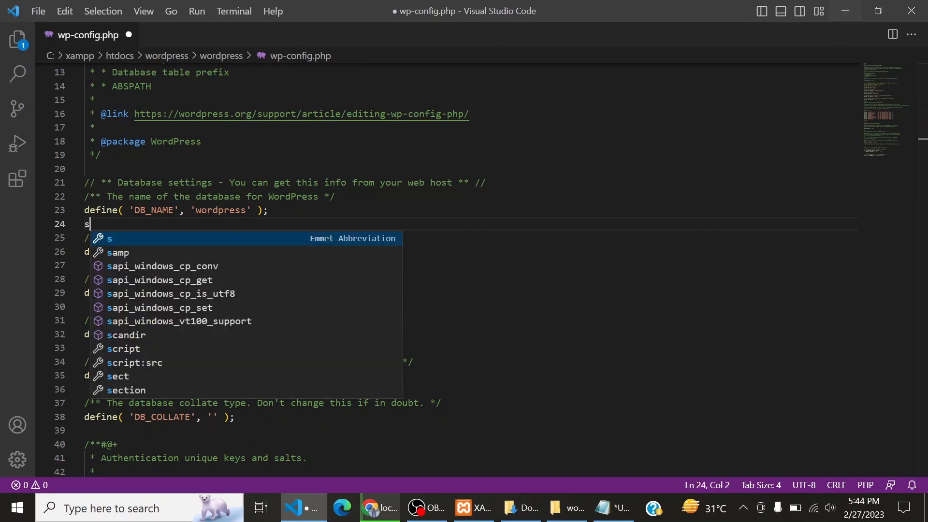
key(ctrl+z)
key(ctrl+z)
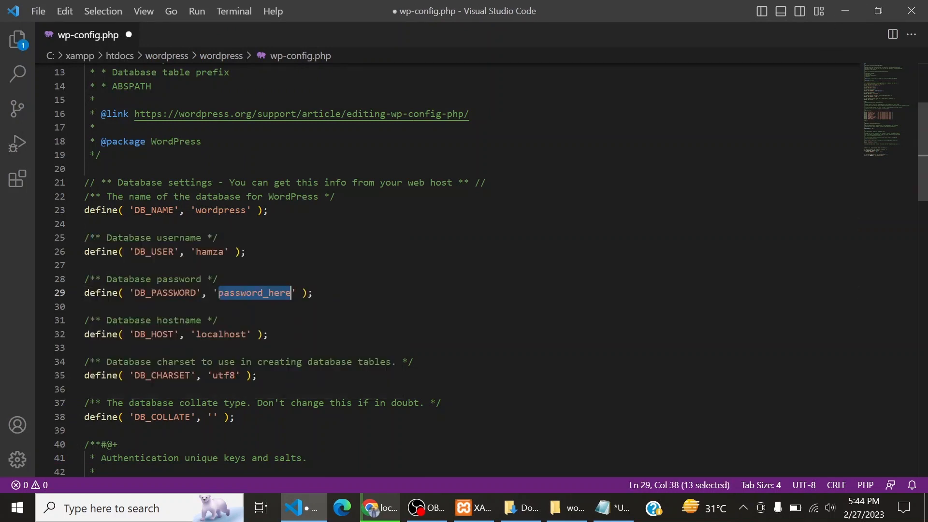
key(ctrl+v)
key(ctrl+s)
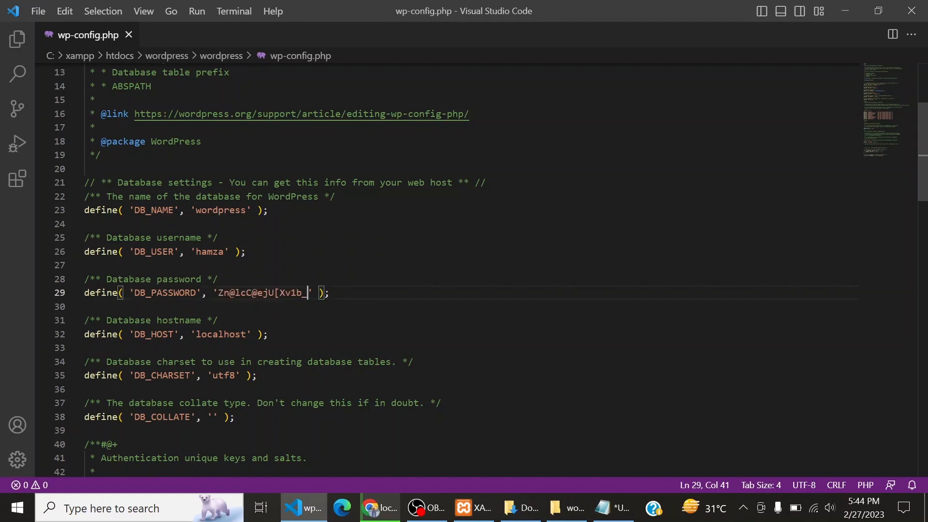
- Switch to Chrome, minimize Notepad, and open localhost/wordpress/ in a new tab
key(alt+Tab)
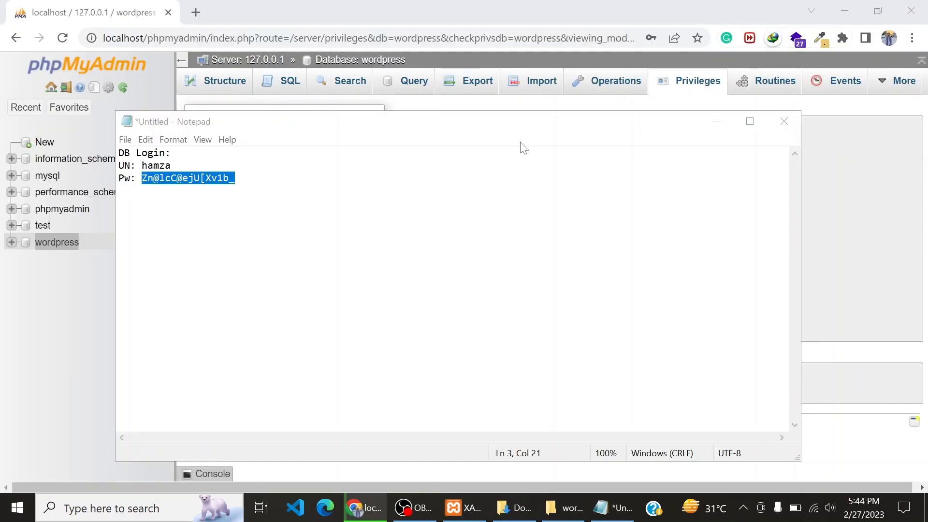
click(718, 122)
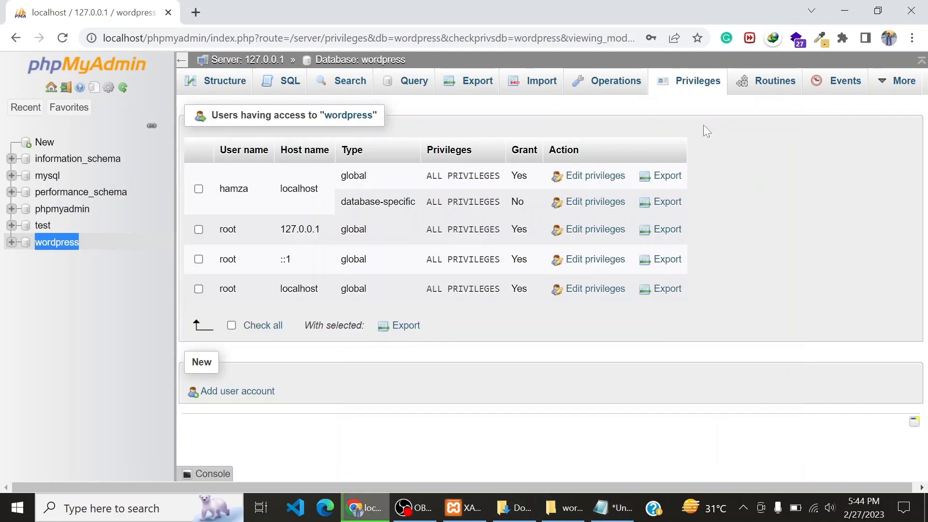
click(195, 13)
text(loc)
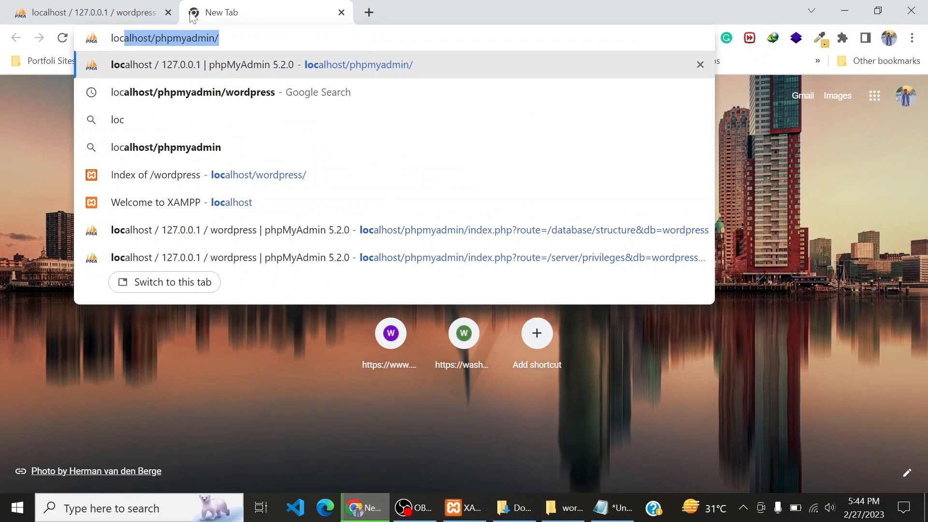
key(Down)
key(Down)
key(Down)
key(Down)
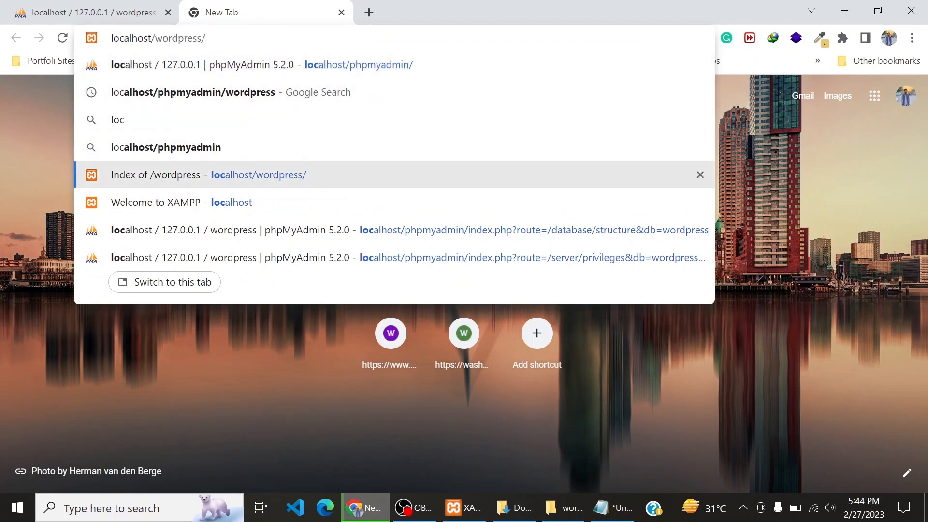
key(Return)
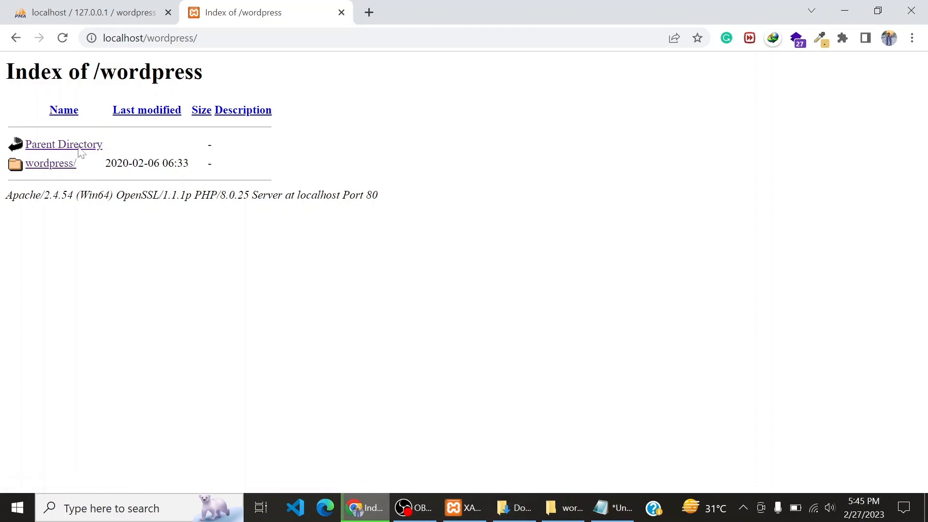
- Switch to File Explorer and go up from the inner wordpress folder to htdocs
click(570, 512)
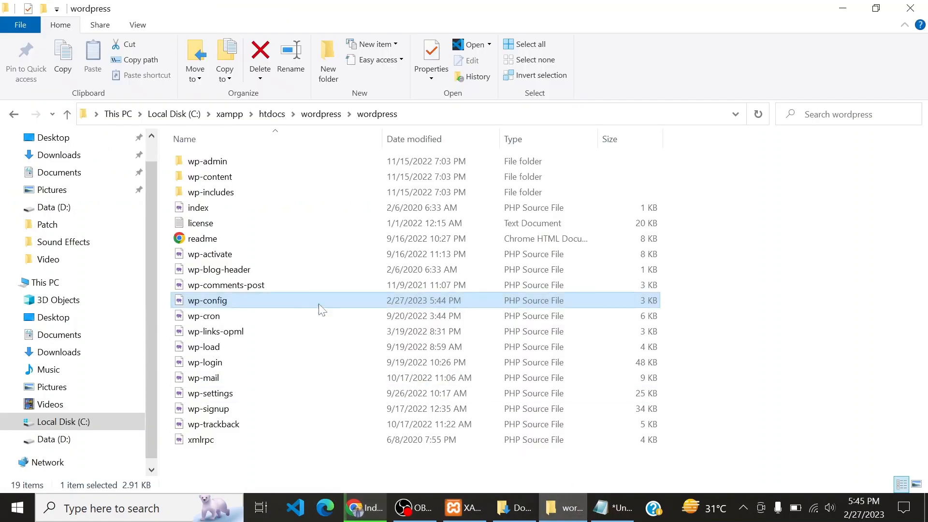
click(332, 119)
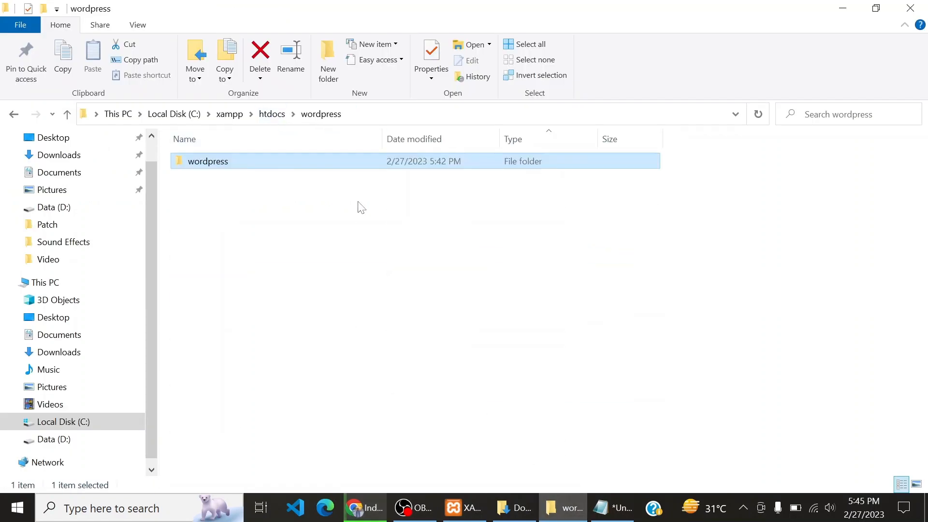
click(269, 119)
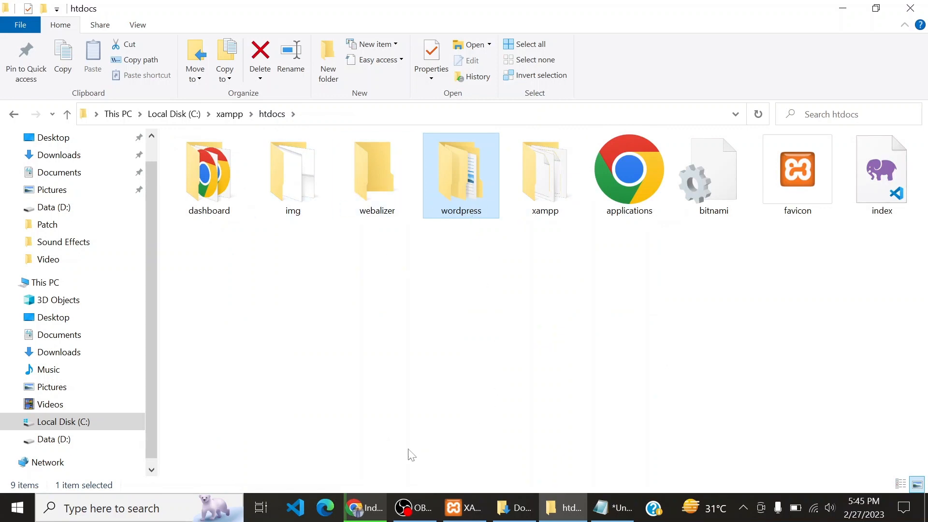
- Switch to Chrome, open the inner wordpress/ folder from the index, and continue the WordPress installation in English (United States)
click(367, 508)
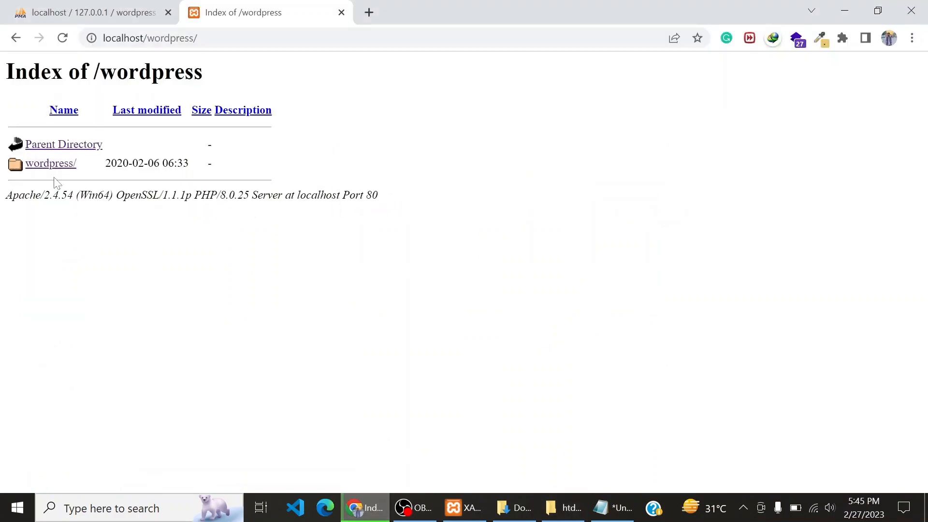
click(51, 164)
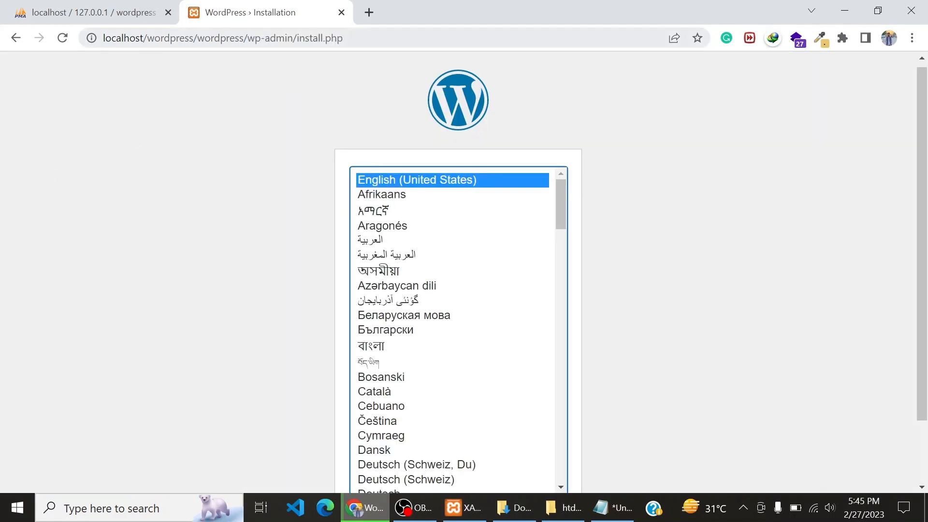
scroll(315, 156, down, 2)
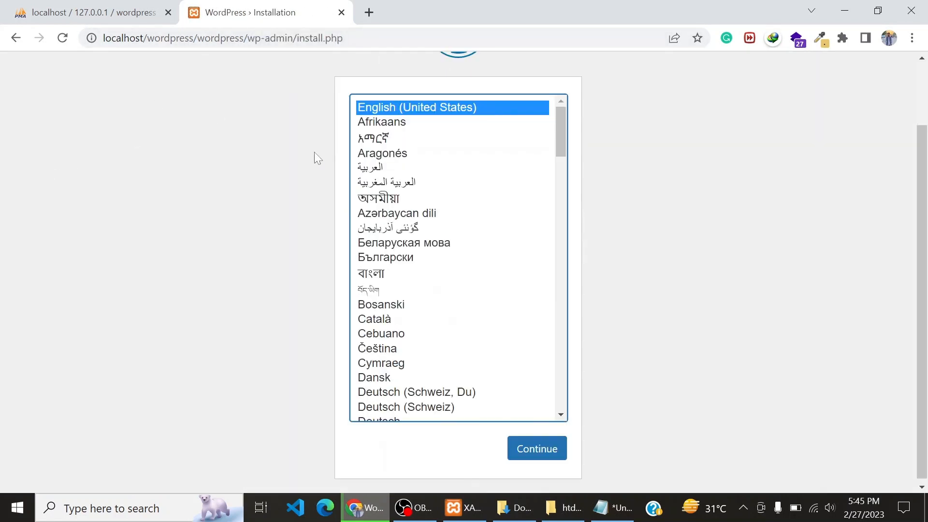
scroll(307, 108, up, 2)
scroll(659, 192, down, 2)
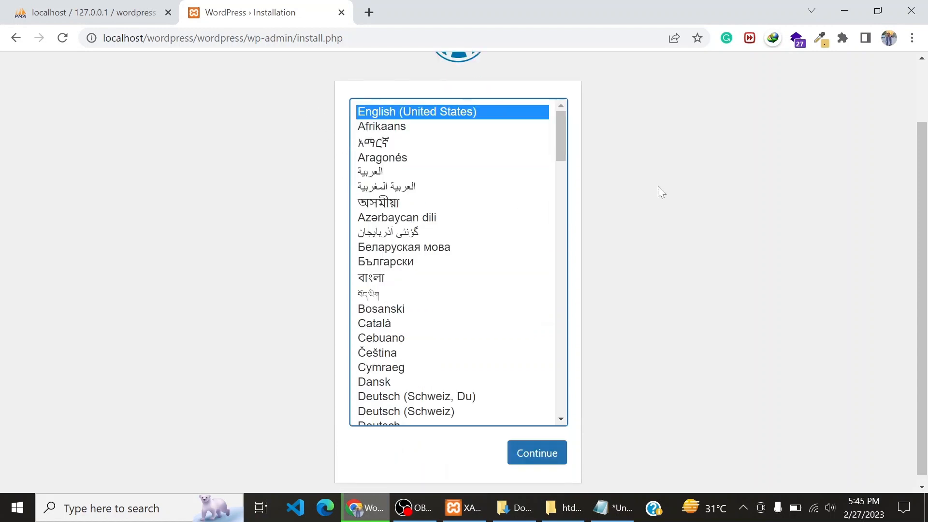
click(539, 454)
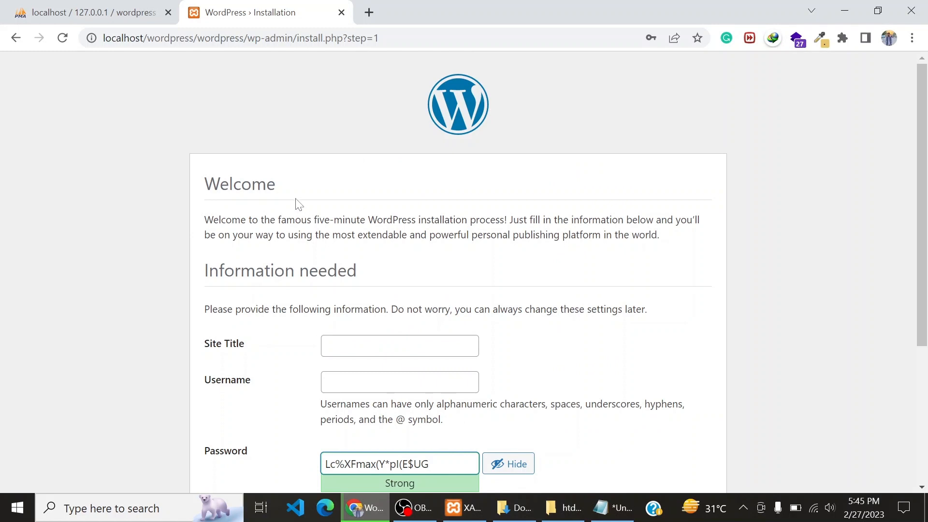
- Fill in the Site Title on the installation form with "Uncover With" followed by the site owner's first name
scroll(290, 199, down, 1)
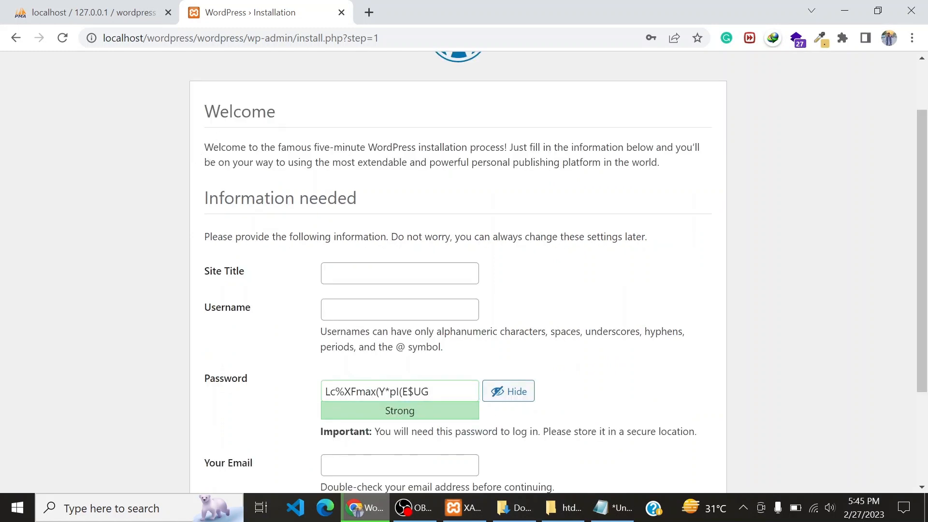
drag(204, 148, 281, 151)
click(282, 150)
scroll(458, 270, up, 1)
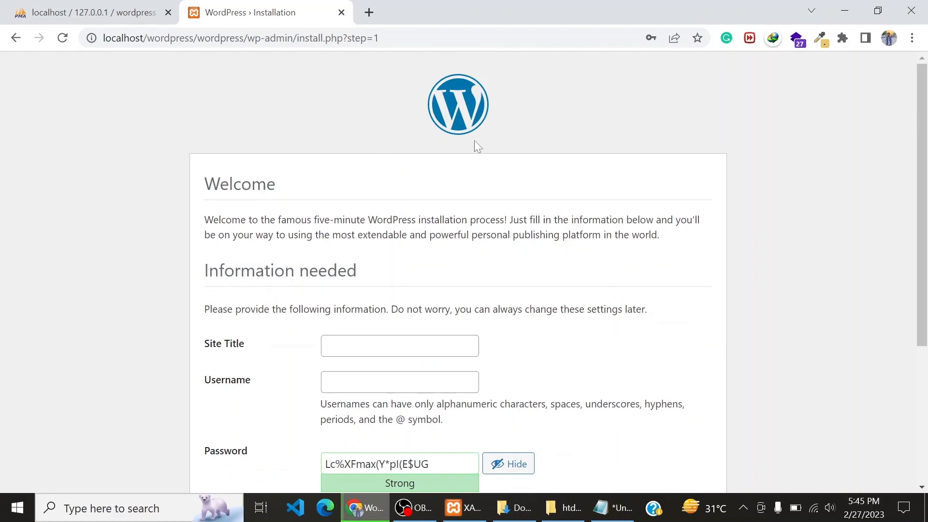
scroll(474, 145, down, 2)
click(323, 199)
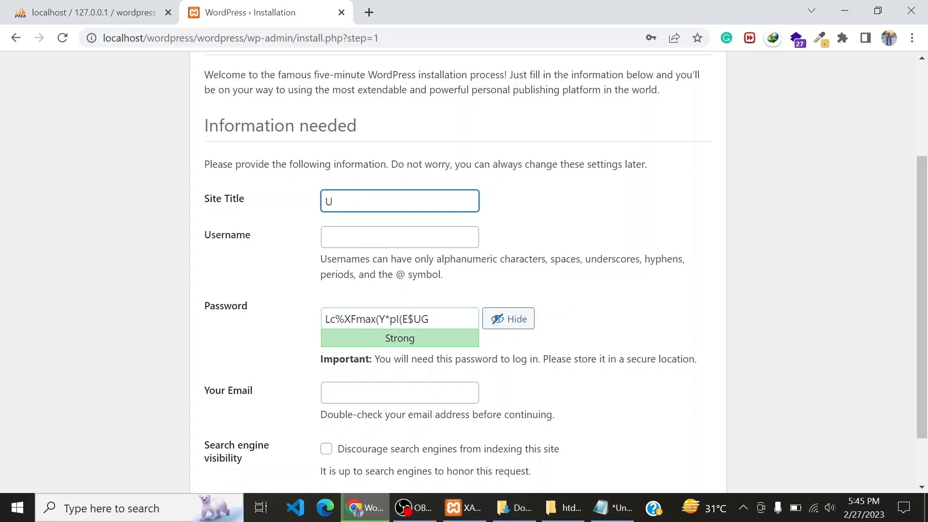
text(Uncover With HAMza)
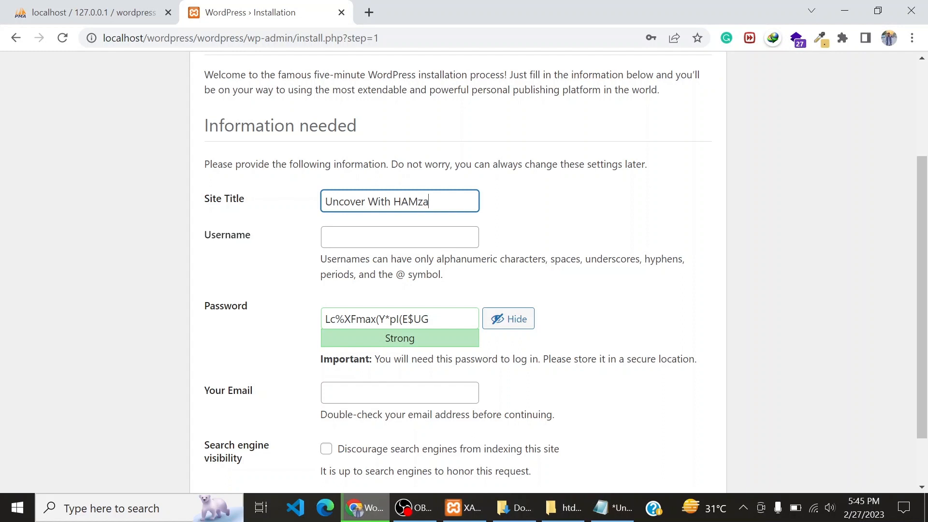
click(400, 238)
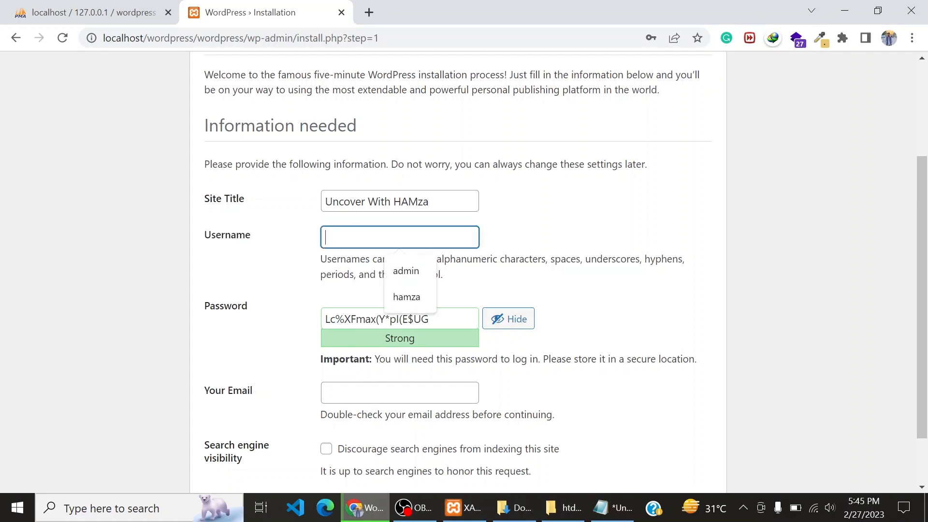
text(New website)
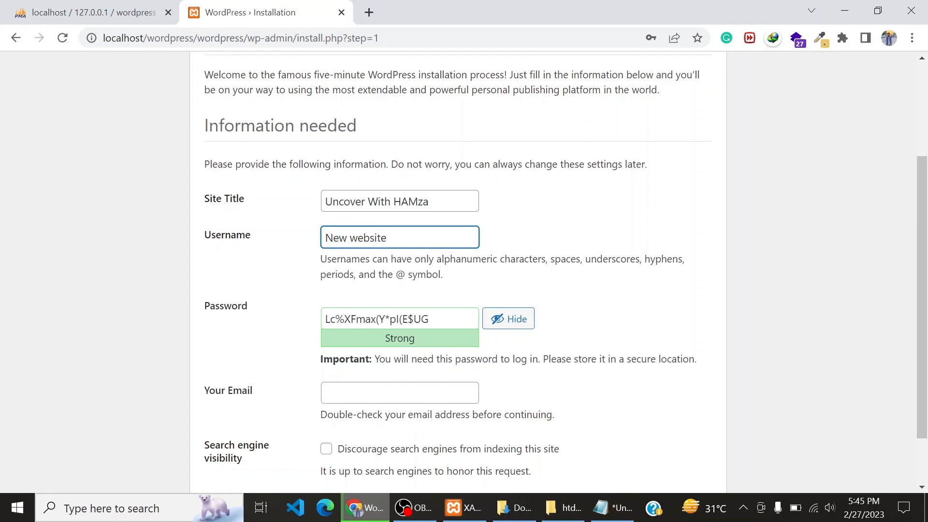
scroll(279, 290, down, 2)
drag(324, 252, 429, 252)
triple_click(374, 170)
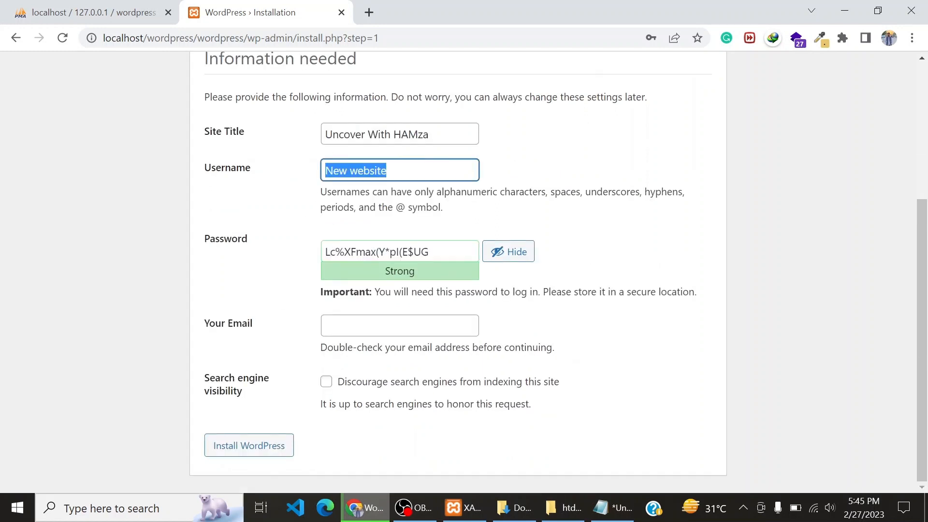
key(BackSpace)
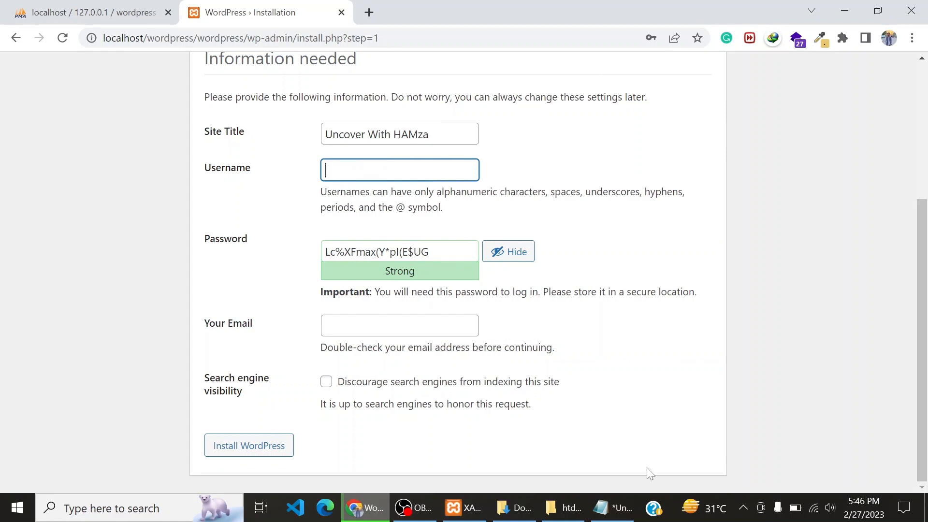
- Copy the username from the Notepad notes and paste it into the installation form's Username field in Chrome
click(624, 508)
click(159, 157)
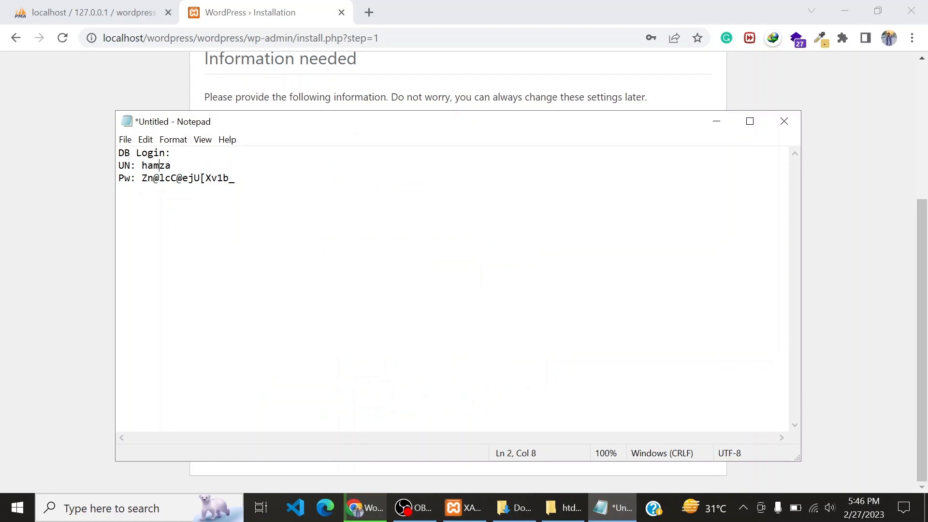
double_click(159, 165)
key(ctrl+c)
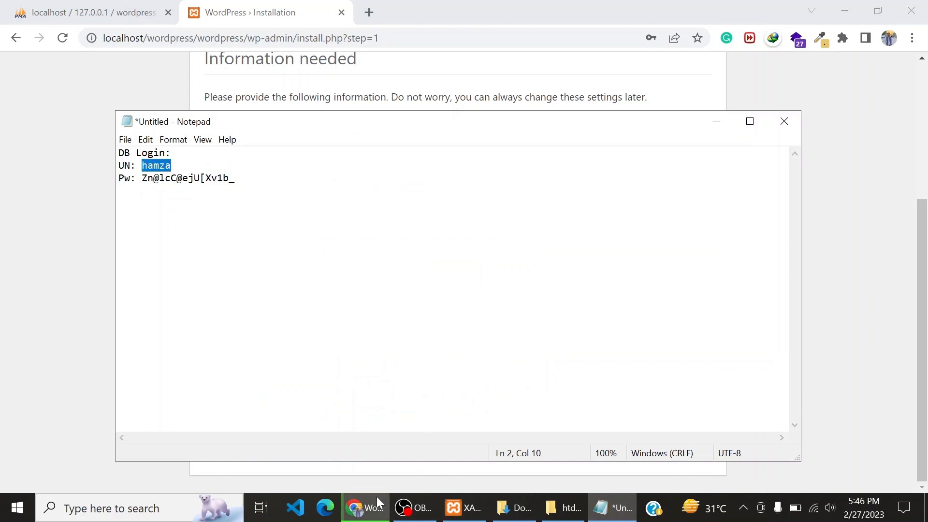
click(366, 506)
key(ctrl+v)
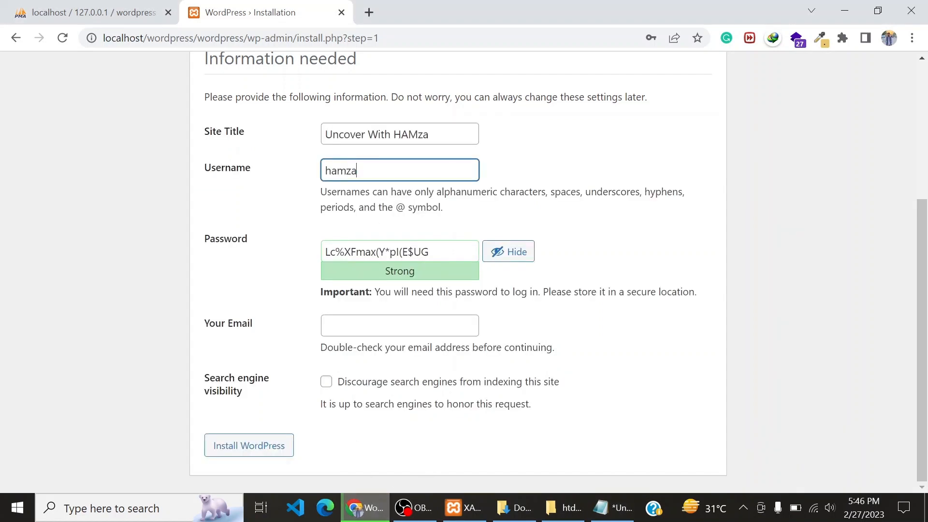
- Copy the password from the Notepad notes and replace the generated password in the installation form with it
click(616, 507)
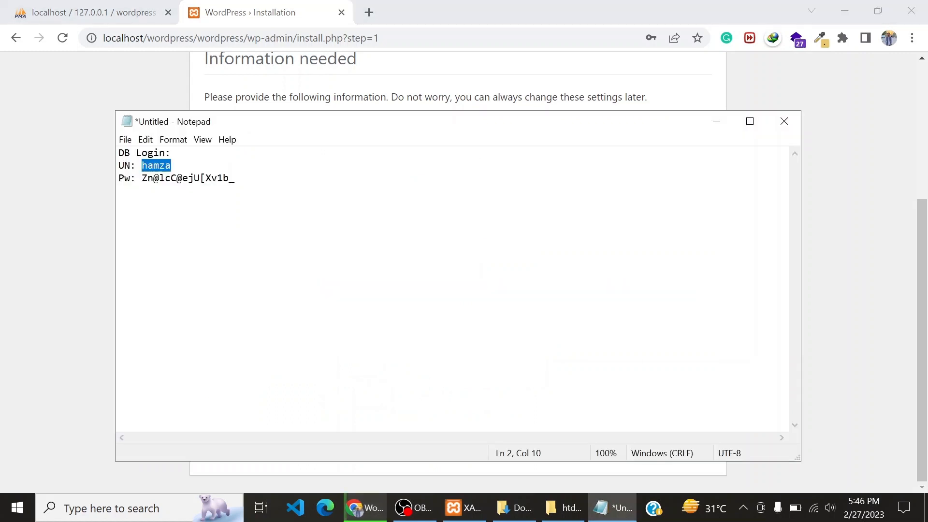
key(ctrl+End)
key(shift+Left)
key(shift+Left)
key(shift+Left)
key(shift+Left)
key(shift+Left)
key(shift+Left)
key(shift+Left)
key(shift+Left)
key(shift+Left)
key(shift+Left)
key(shift+Left)
key(shift+Left)
key(shift+Left)
key(shift+Left)
key(shift+Left)
key(shift+Left)
key(ctrl+c)
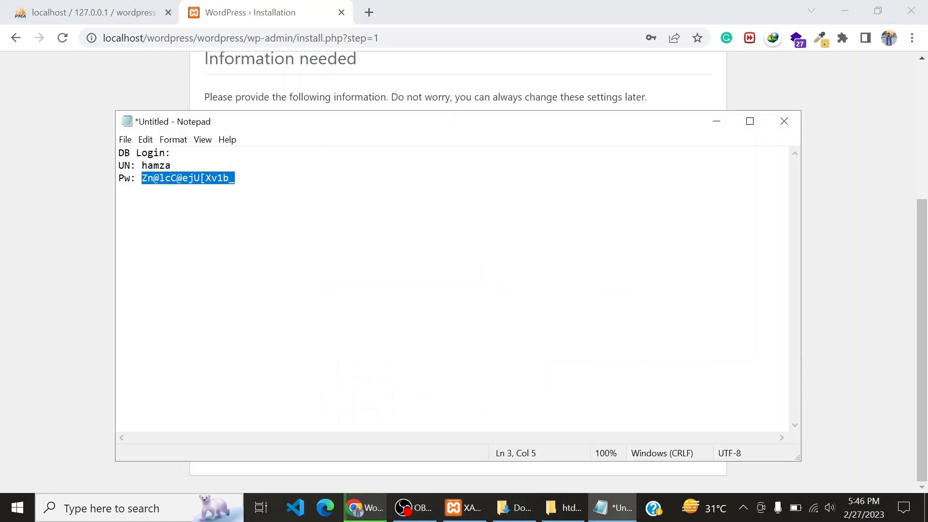
click(372, 517)
click(380, 252)
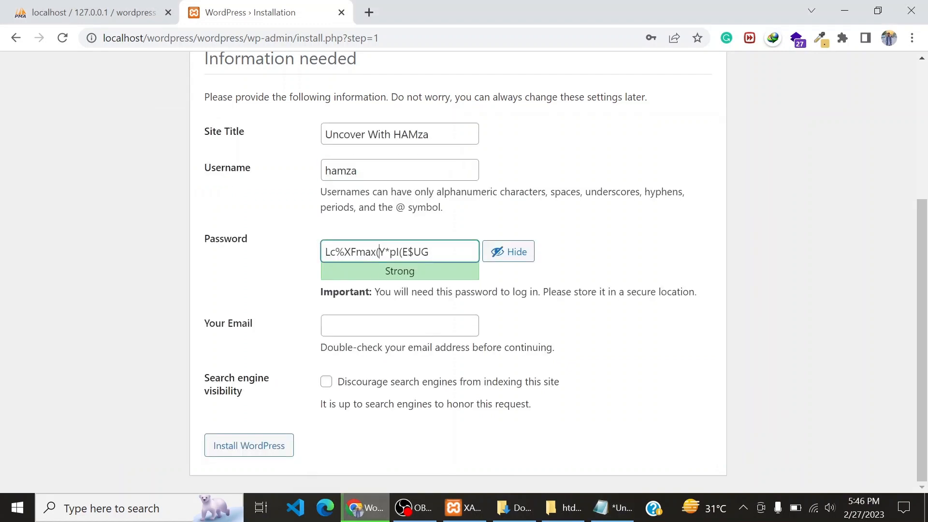
key(ctrl+a)
key(ctrl+v)
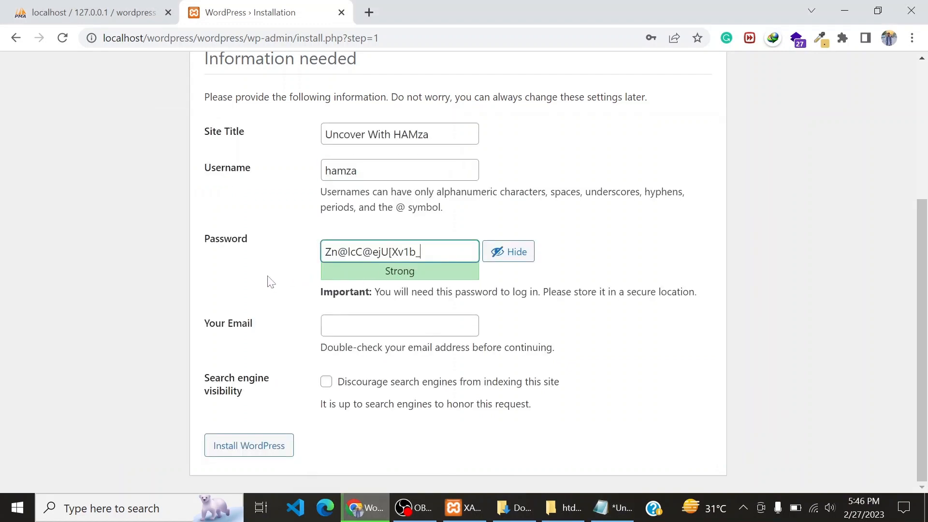
- Fill in the Your Email field with the suggested e-mail address and delete three characters before the 16
click(400, 326)
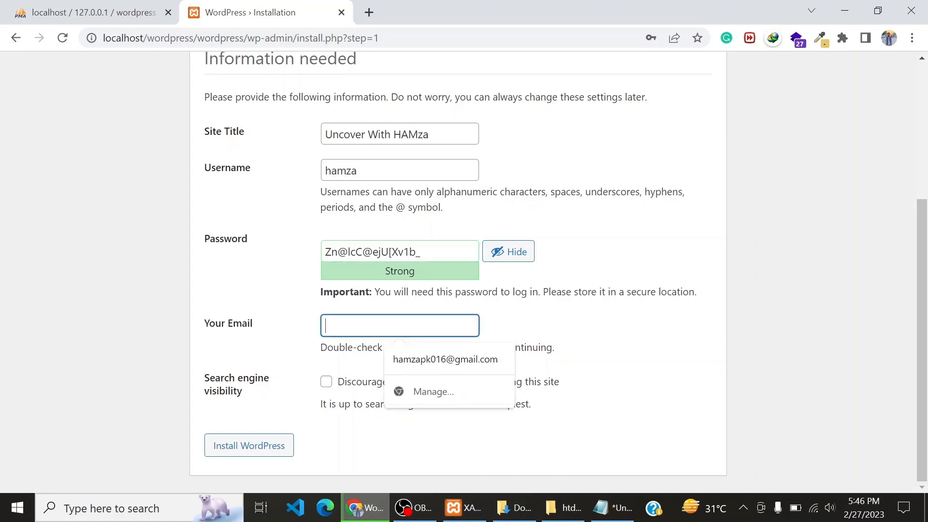
click(403, 360)
click(374, 326)
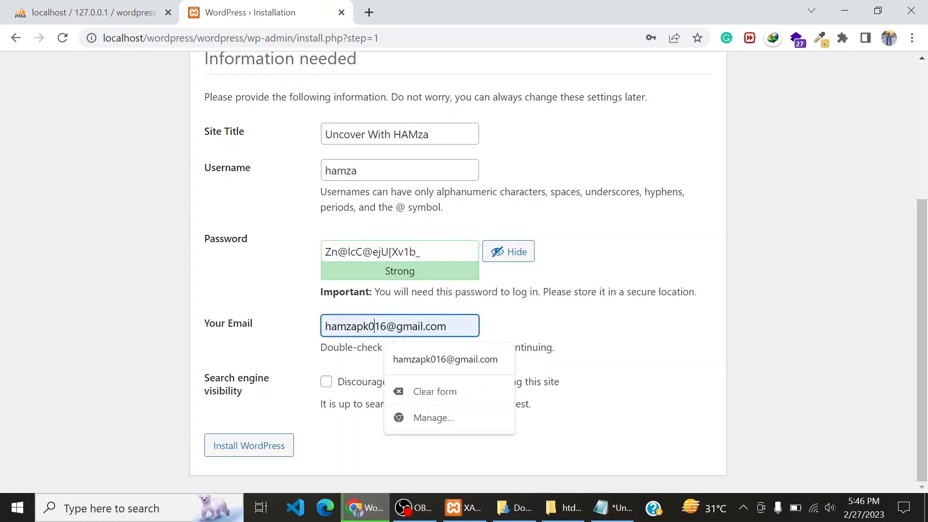
key(BackSpace)
key(BackSpace)
key(BackSpace)
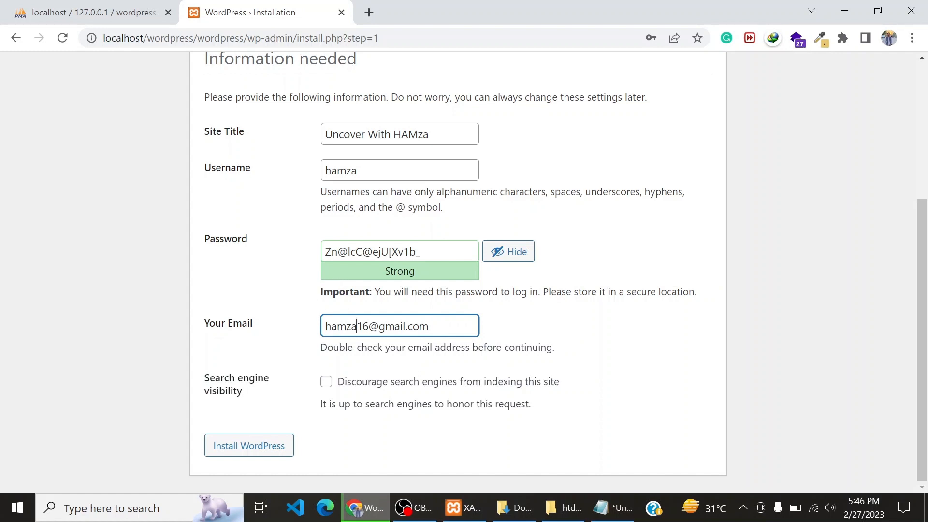
- Review the email, username and password entries against the Notepad notes and the wordpress database in phpMyAdmin
drag(325, 326, 431, 326)
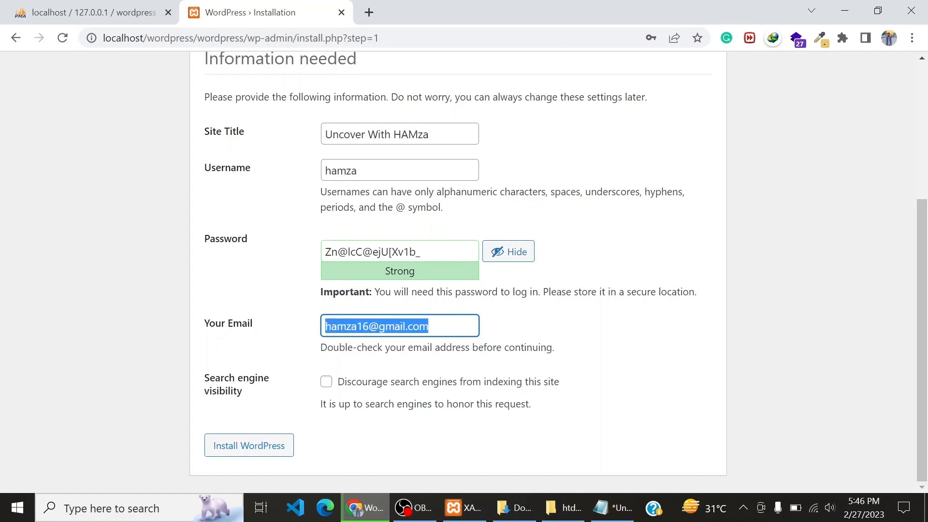
click(225, 240)
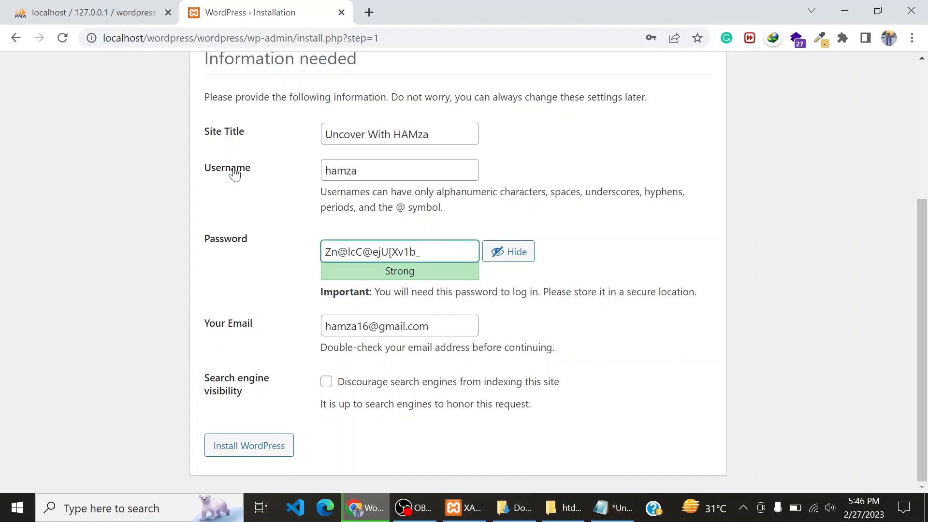
key(shift+Tab)
key(Tab)
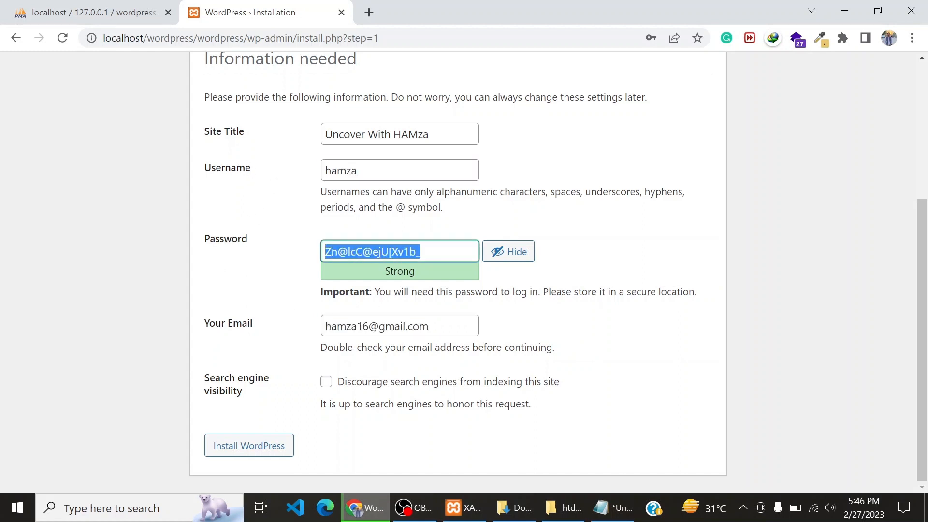
click(259, 255)
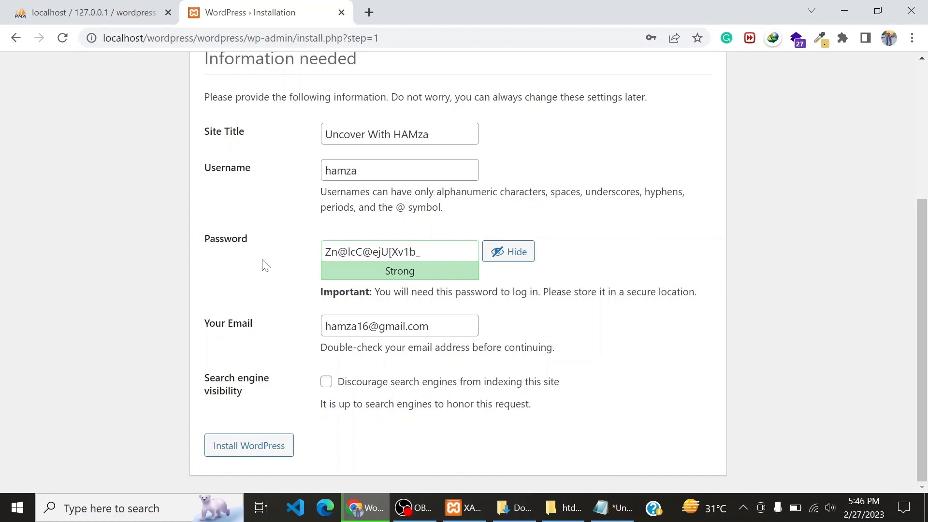
click(613, 508)
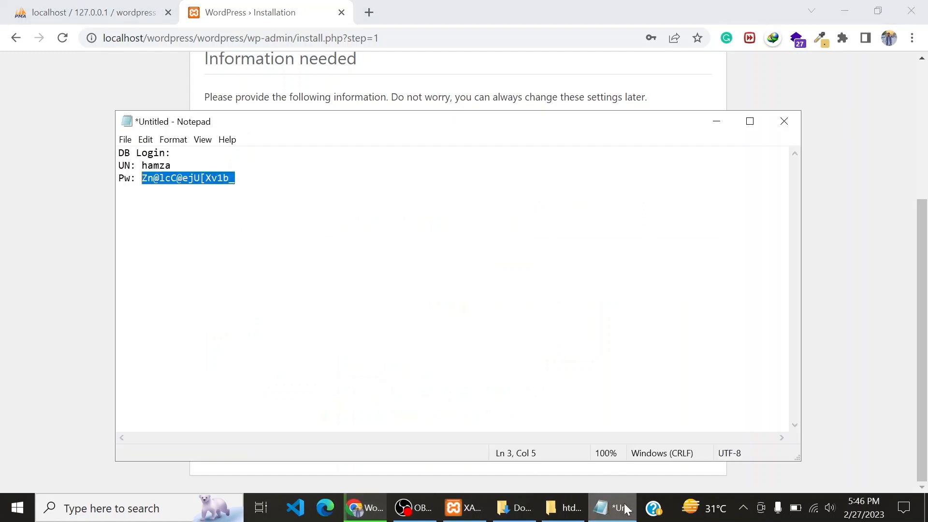
click(613, 507)
click(153, 9)
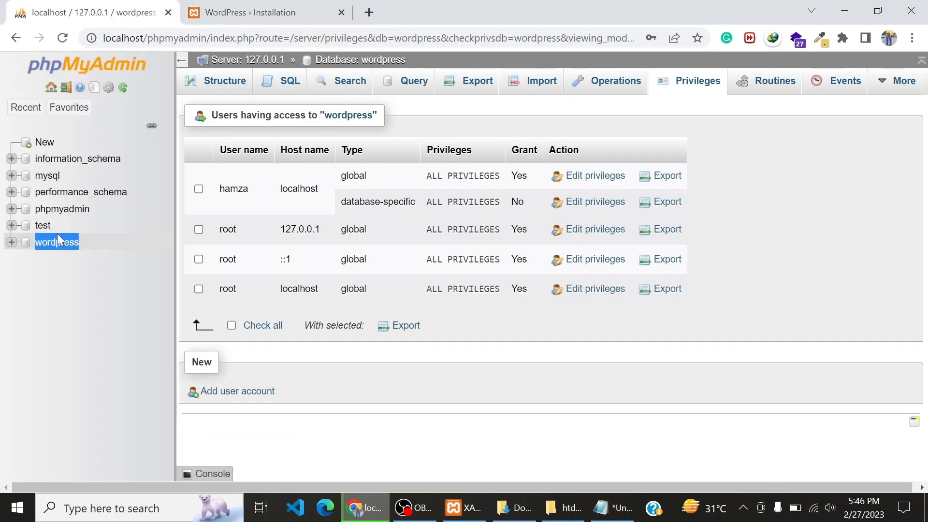
click(249, 10)
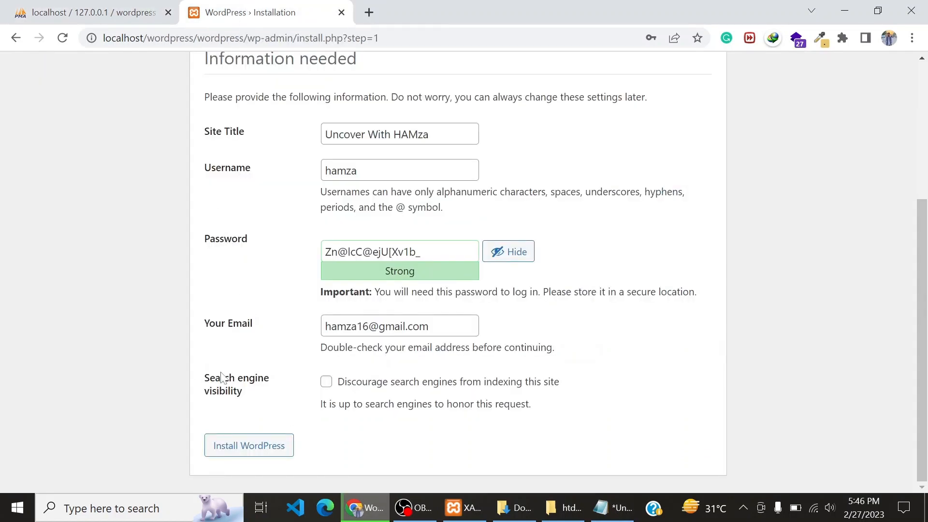
- Install WordPress with search engine discouragement left unchecked, and decline the browser's offer to update the saved password
drag(205, 378, 265, 396)
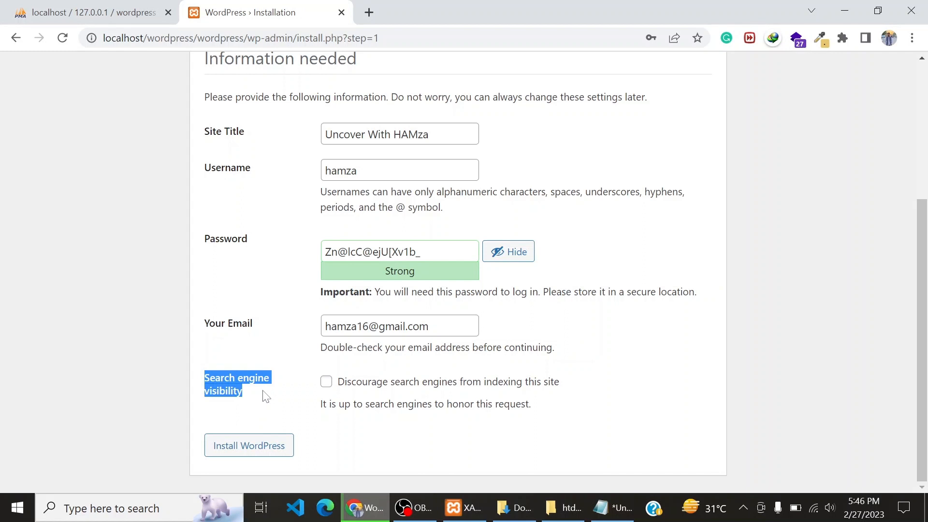
click(333, 385)
click(204, 306)
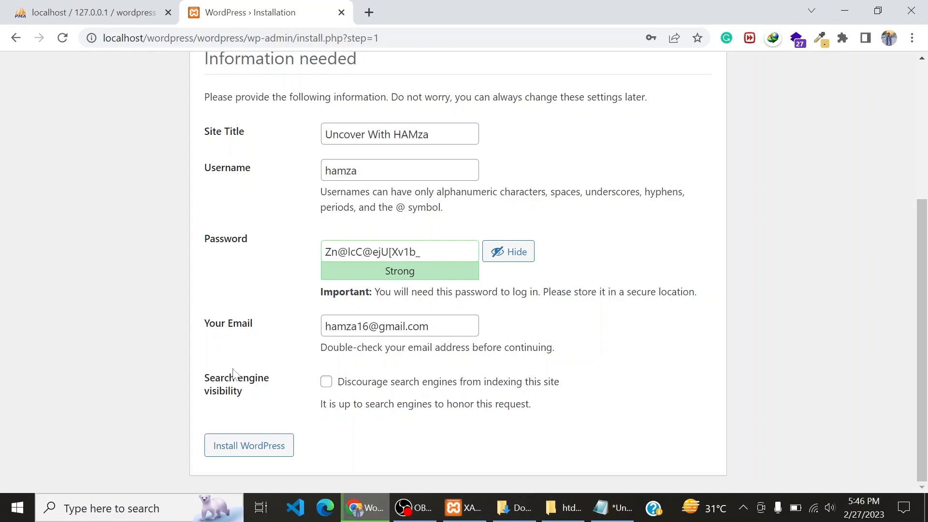
click(246, 441)
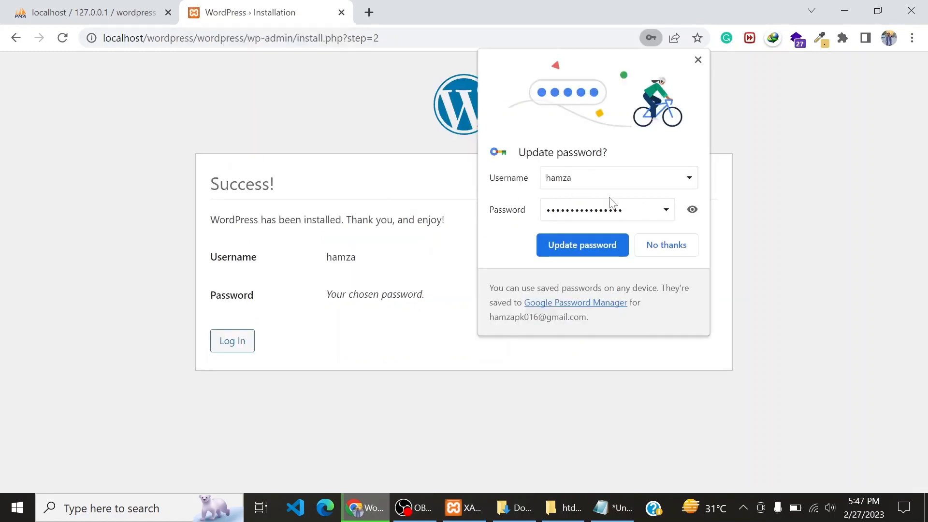
click(670, 245)
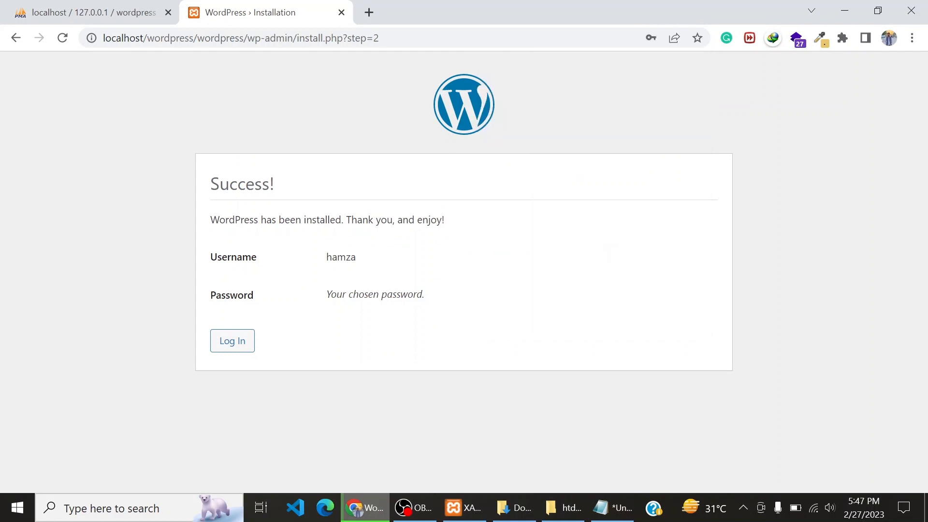
double_click(242, 184)
drag(219, 220, 381, 220)
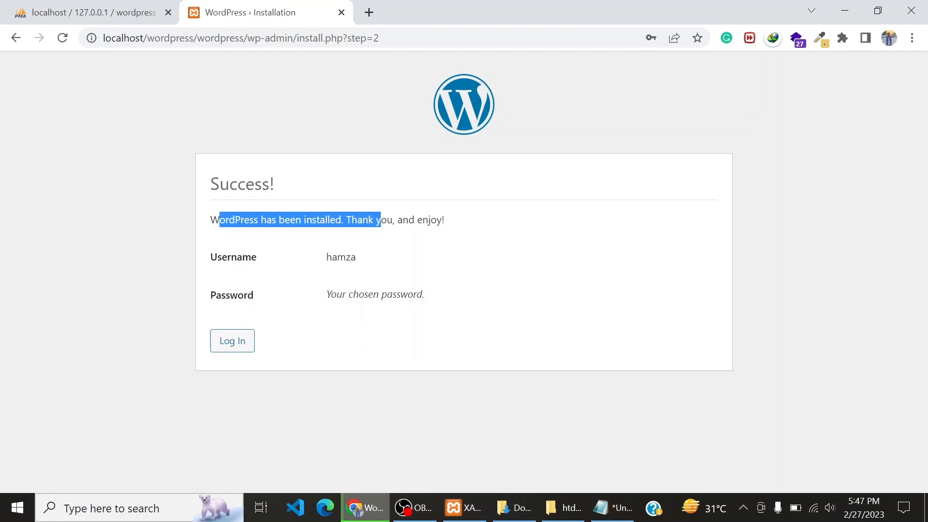
- Proceed from the installation success page to the WordPress login form
click(202, 225)
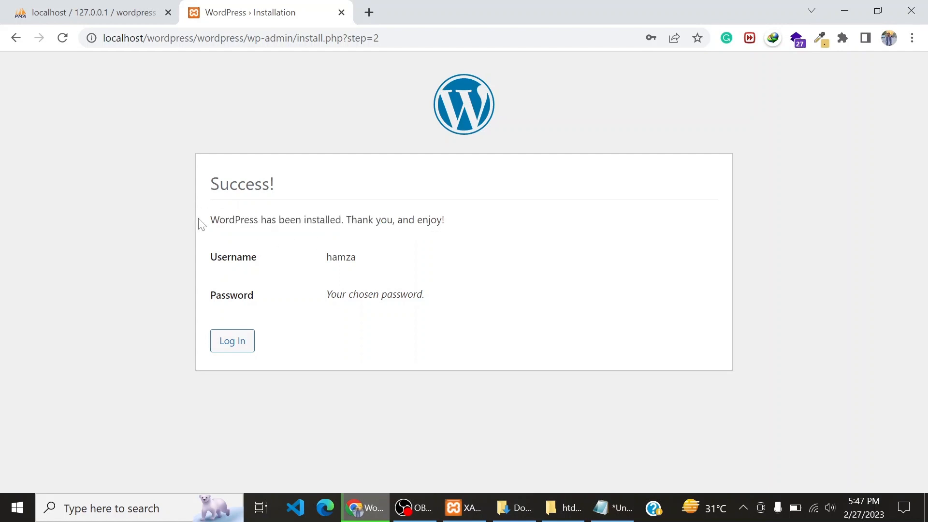
click(237, 340)
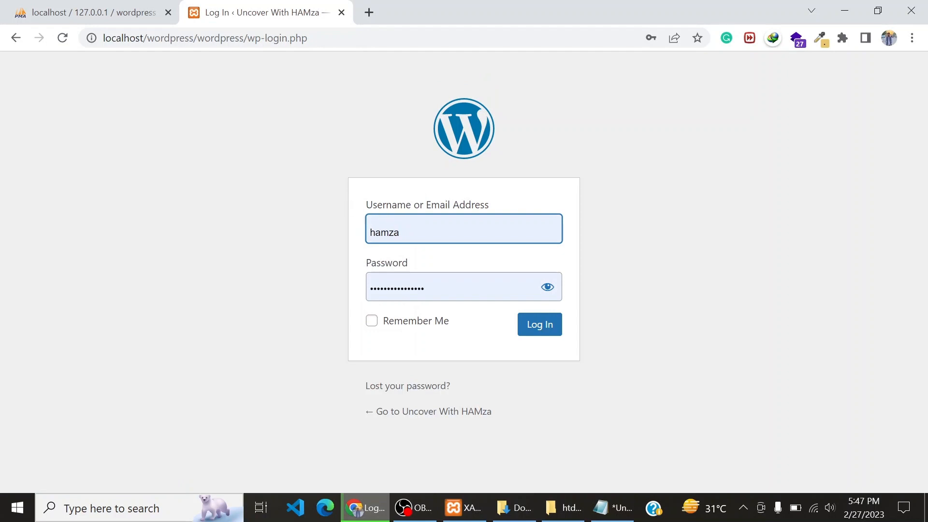
click(407, 230)
click(350, 218)
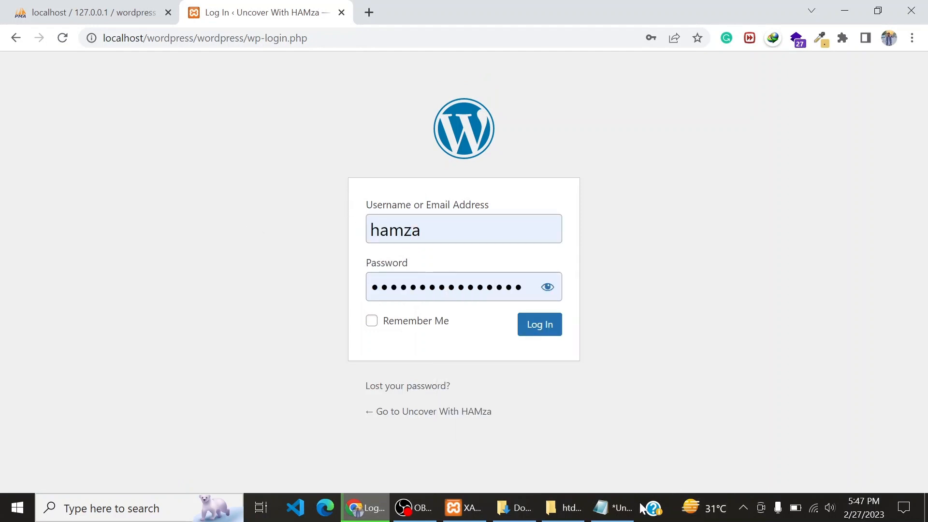
- Compare the prefilled login password with the Notepad notes by revealing it, and log in to the WordPress dashboard
click(612, 507)
click(159, 165)
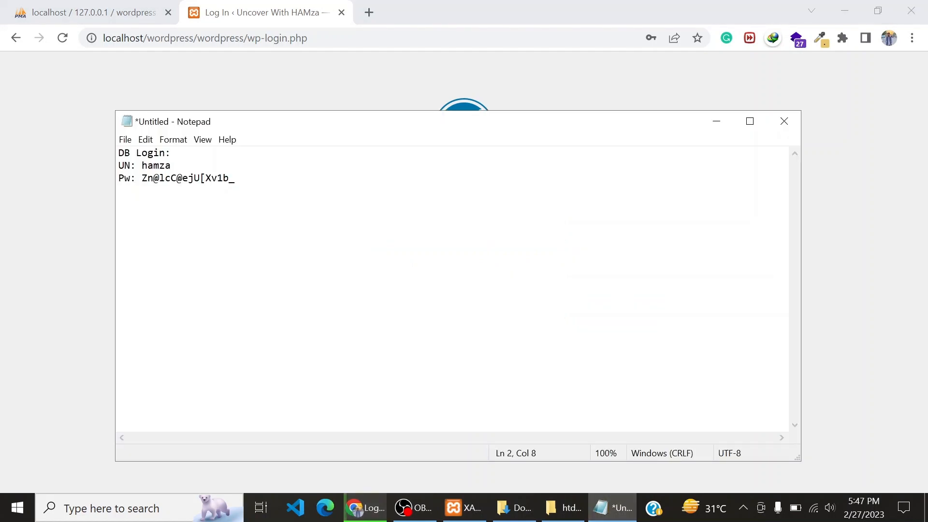
drag(142, 177, 235, 178)
click(378, 497)
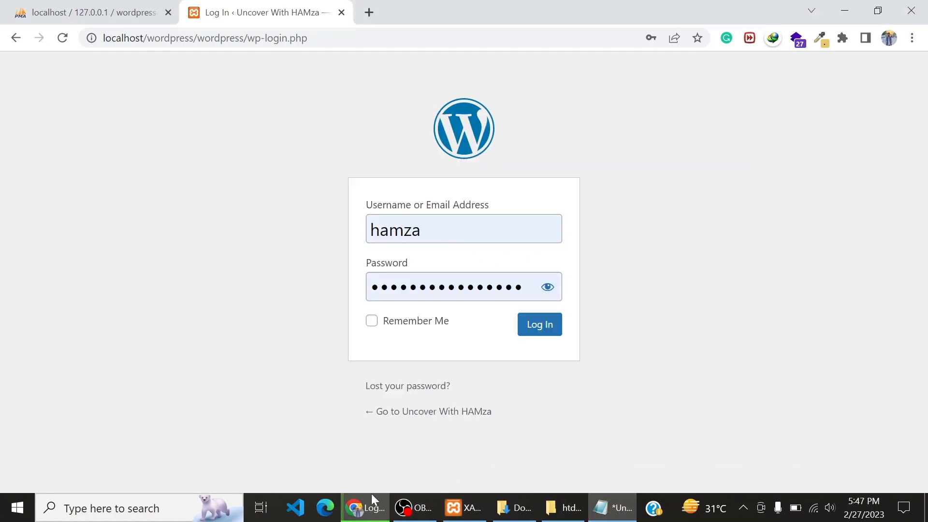
click(547, 290)
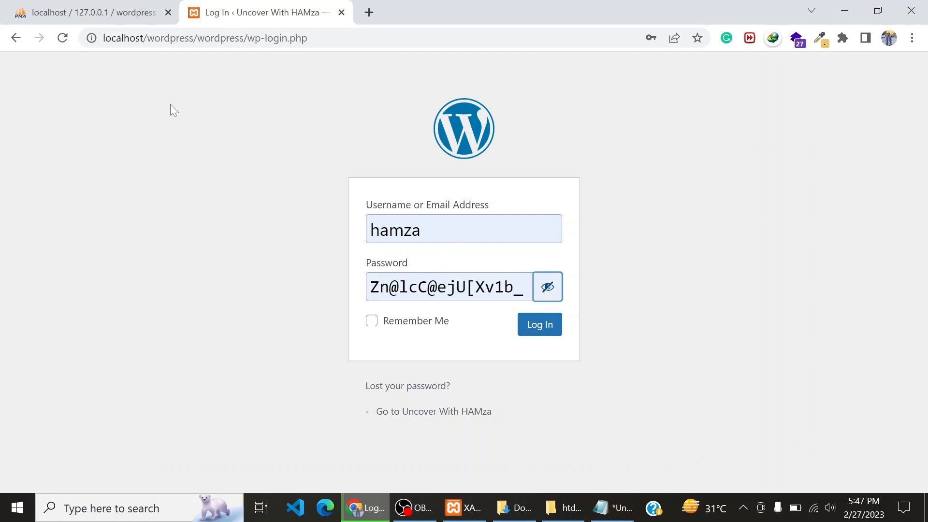
click(540, 324)
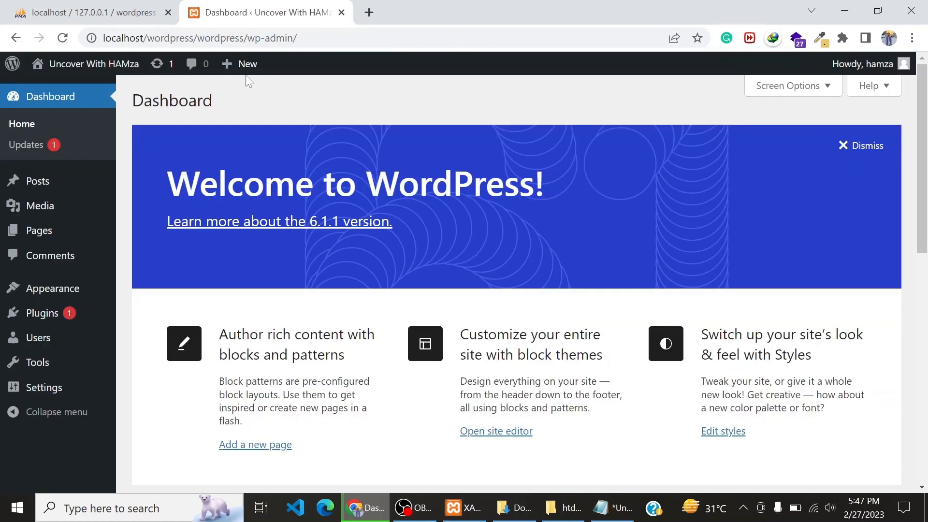
- Open the site's front page in a separate browser tab, look it over from header to footer, and review the dashboard widgets
mouse_move(102, 65)
middle_click(83, 88)
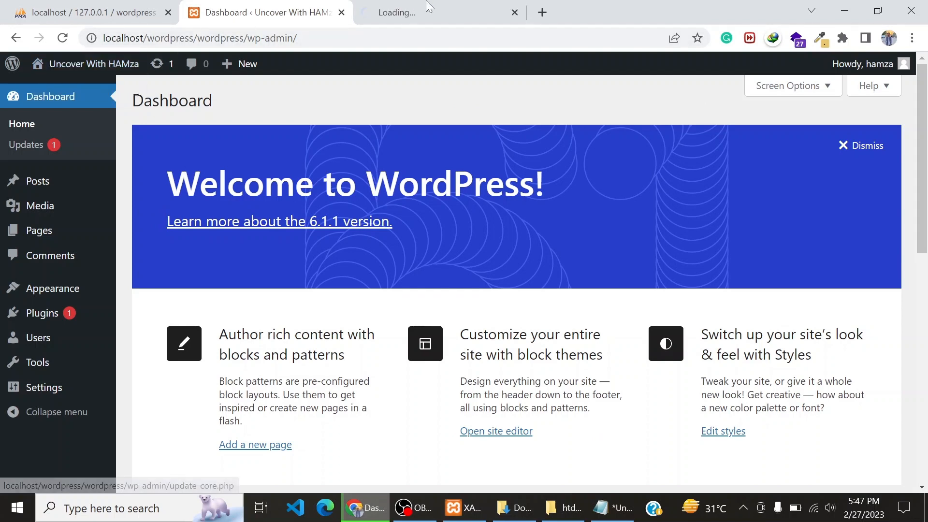
click(400, 10)
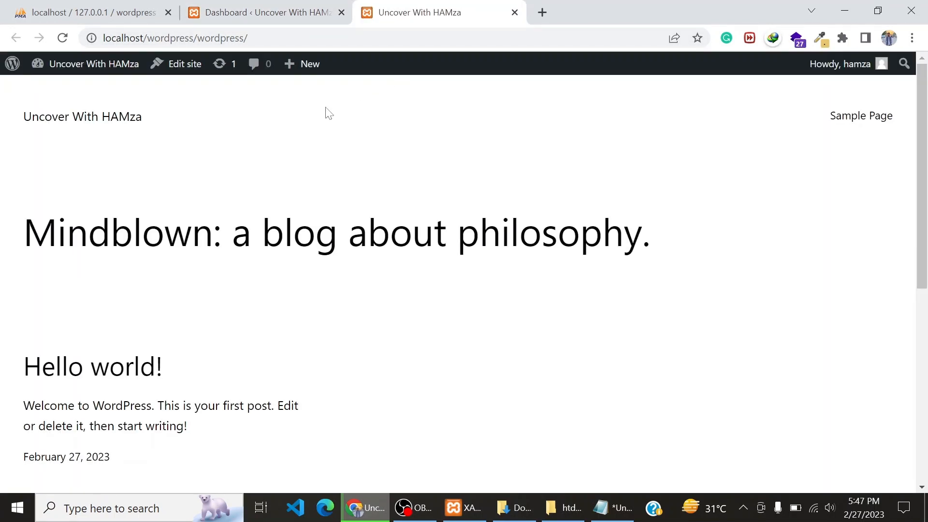
scroll(139, 174, down, 5)
scroll(138, 174, down, 2)
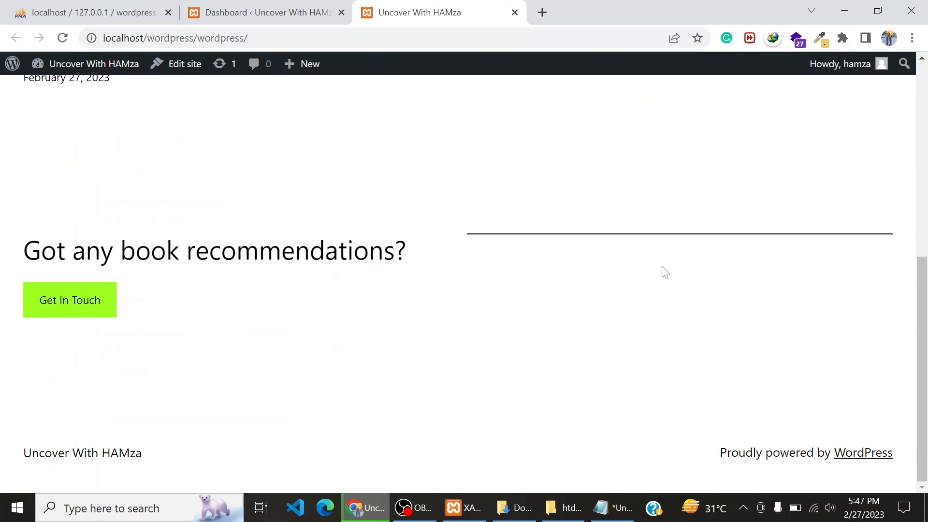
drag(921, 285, 921, 210)
scroll(921, 209, up, 5)
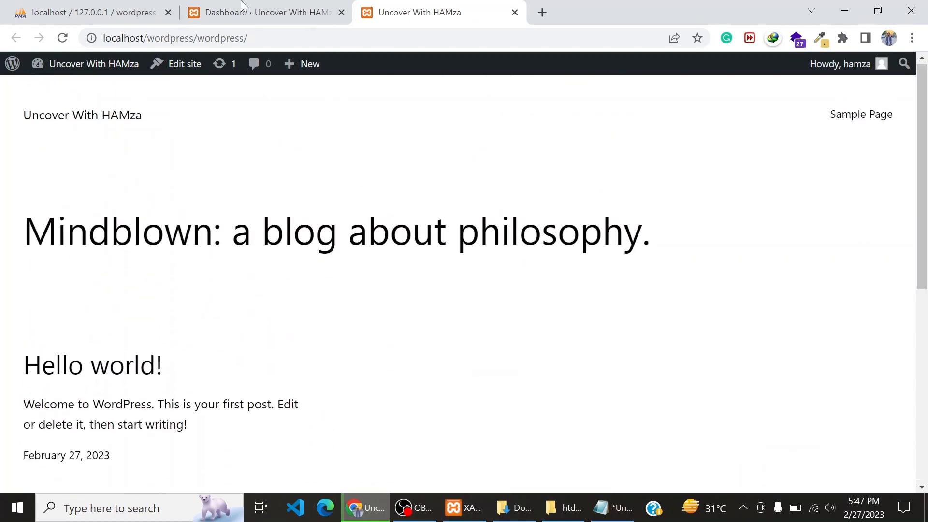
click(261, 12)
scroll(67, 195, down, 5)
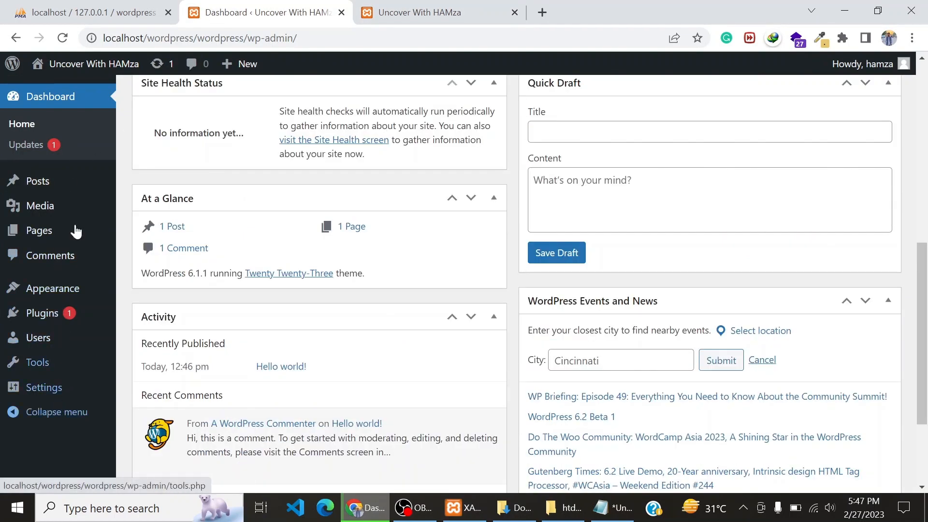
- Open an empty browser tab, and reload phpMyAdmin to inspect the tables in the wordpress database
click(542, 12)
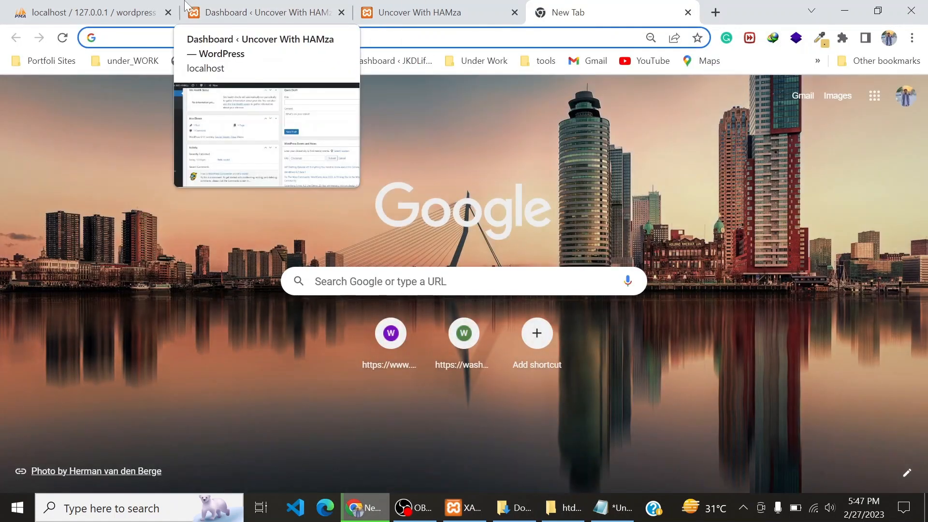
click(92, 12)
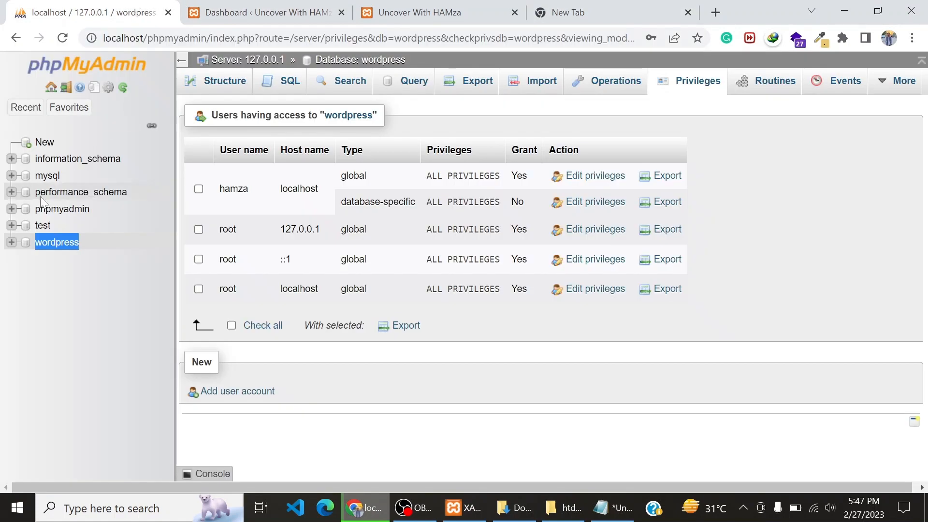
click(62, 37)
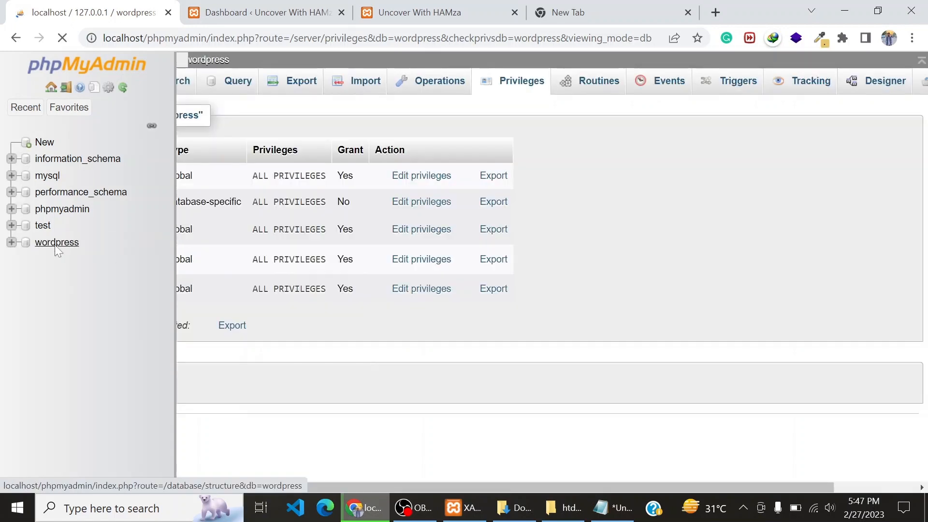
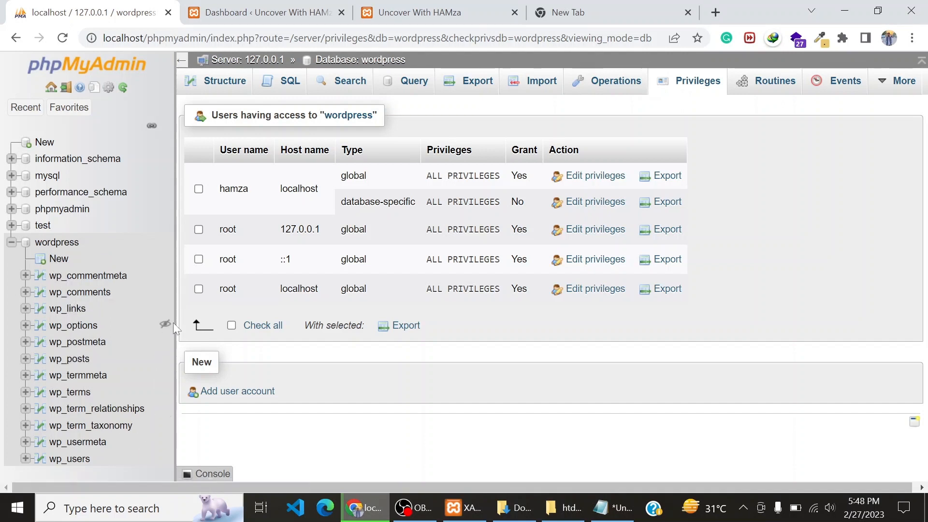
drag(173, 324, 167, 325)
click(10, 292)
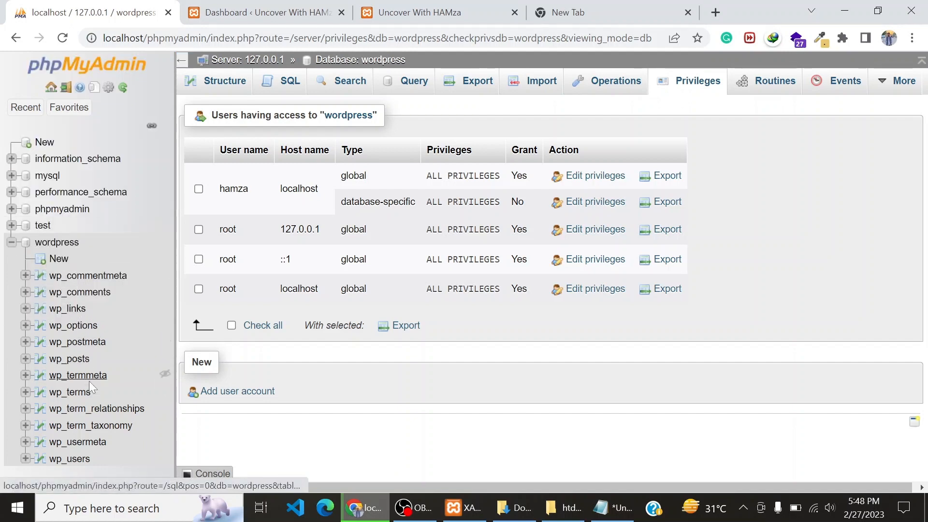
- Enter localhost/wordpress/ as the address in the empty browser tab
click(588, 10)
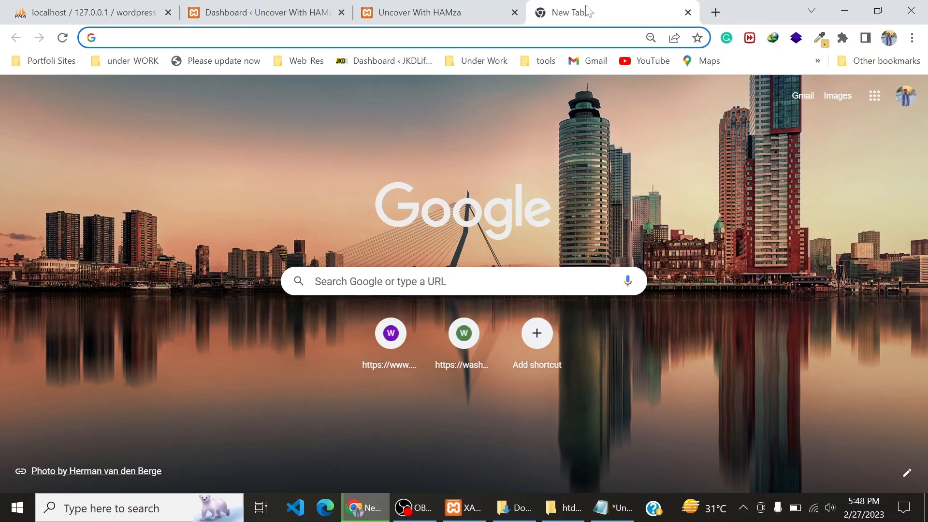
text(localhost/phpmyadmin/)
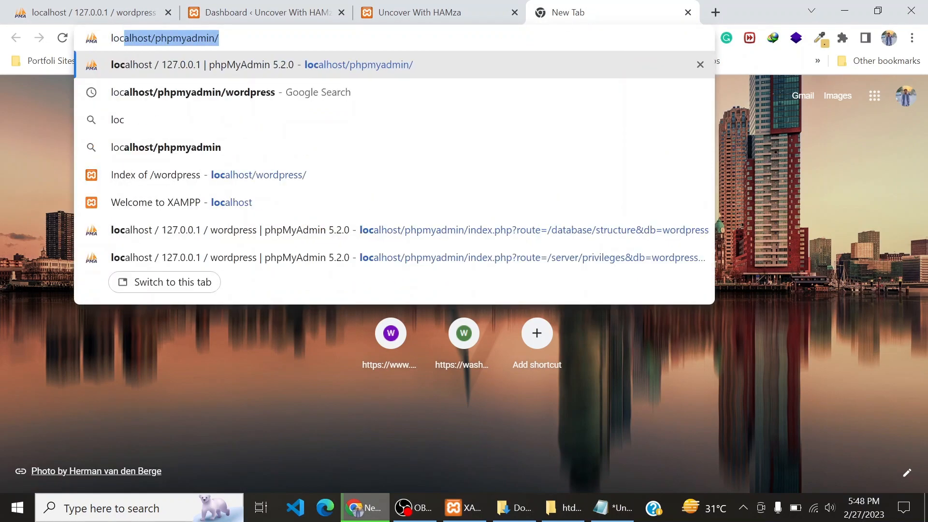
key(Right)
key(BackSpace)
key(BackSpace)
key(BackSpace)
key(BackSpace)
key(BackSpace)
key(BackSpace)
key(BackSpace)
key(BackSpace)
key(BackSpace)
key(BackSpace)
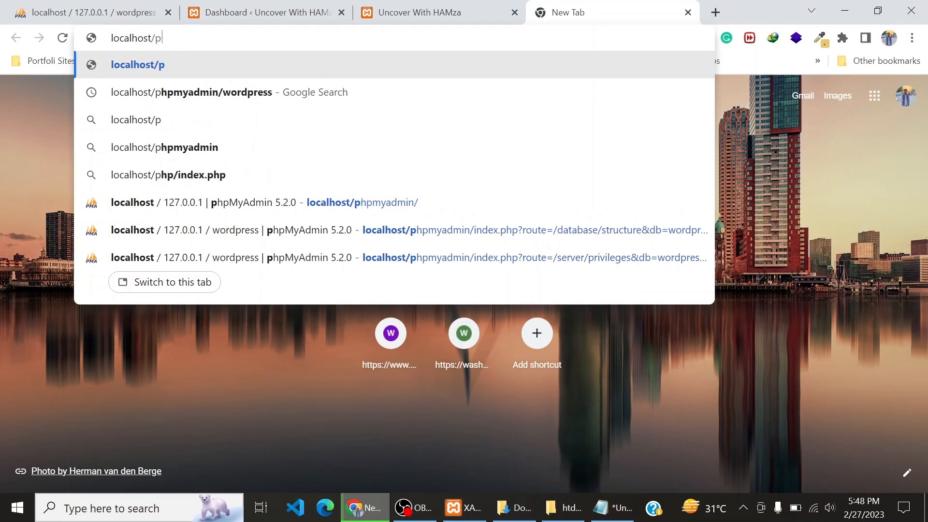
key(BackSpace)
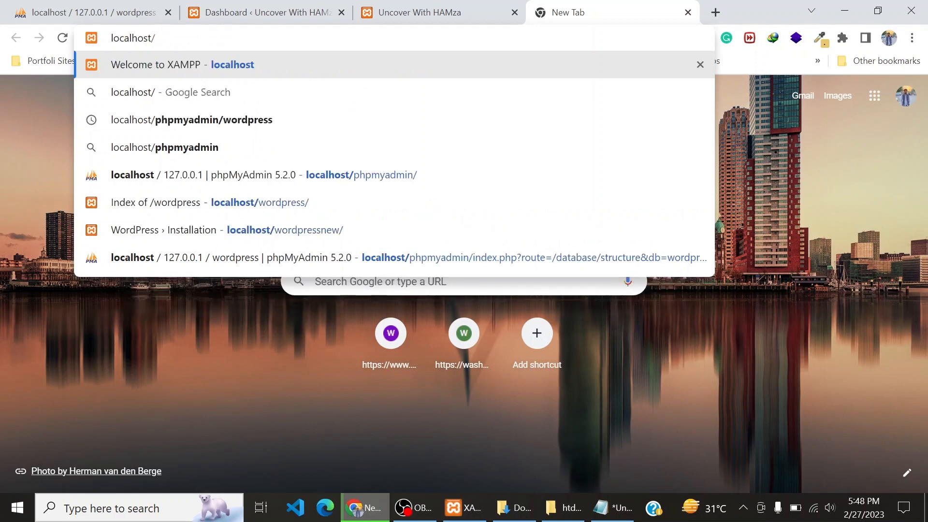
text(wordpress/)
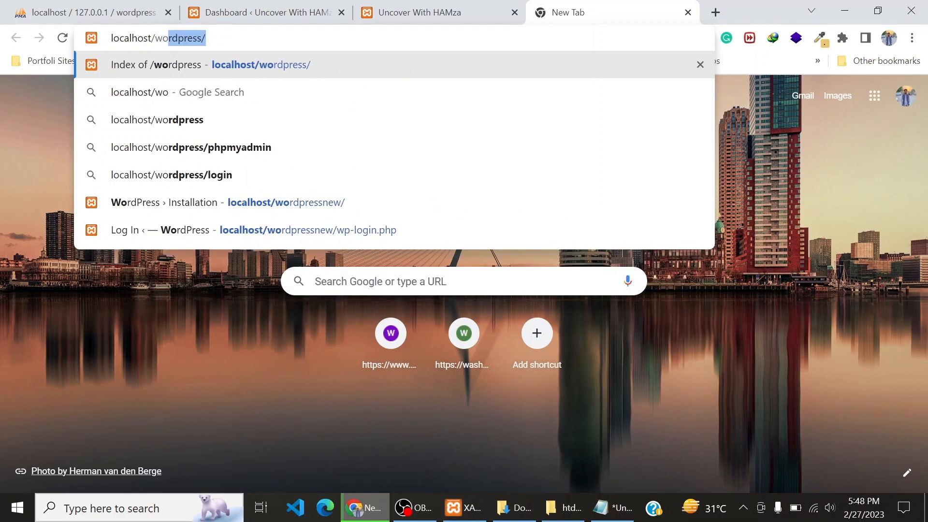
- Check the wordpress folder name in htdocs, load the entered address, and open the wordpress/ directory to reach the site
click(563, 507)
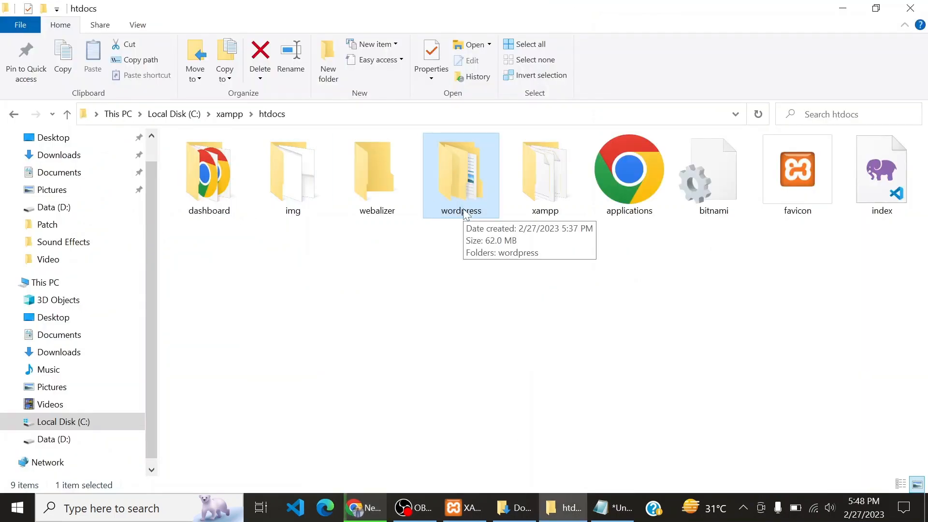
mouse_move(580, 508)
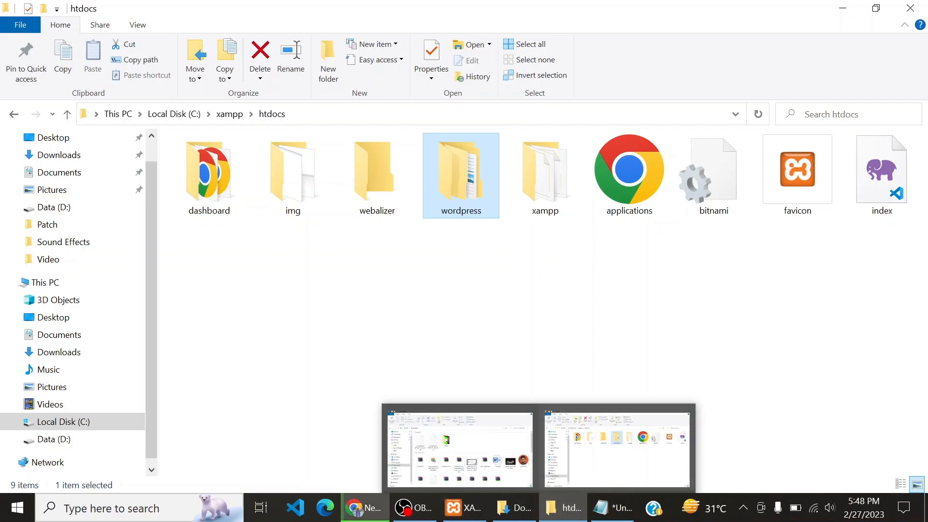
click(365, 508)
key(Return)
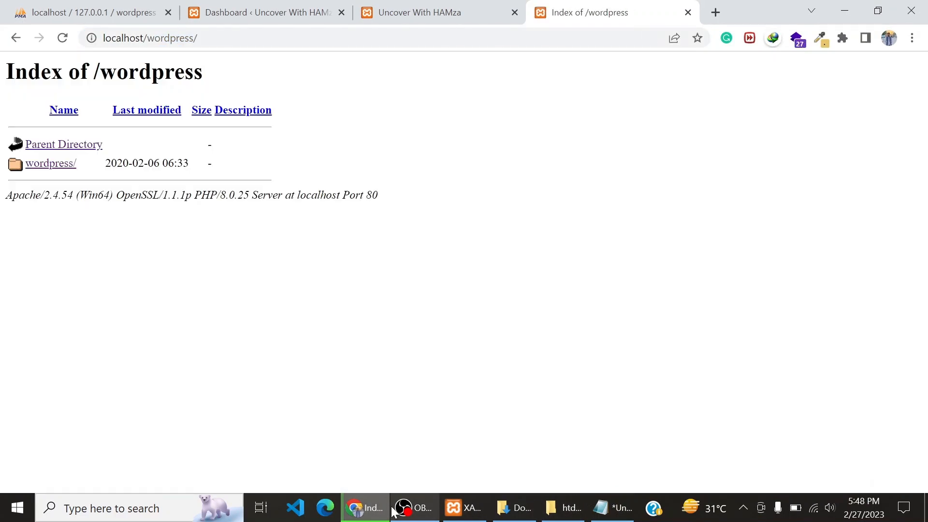
click(39, 166)
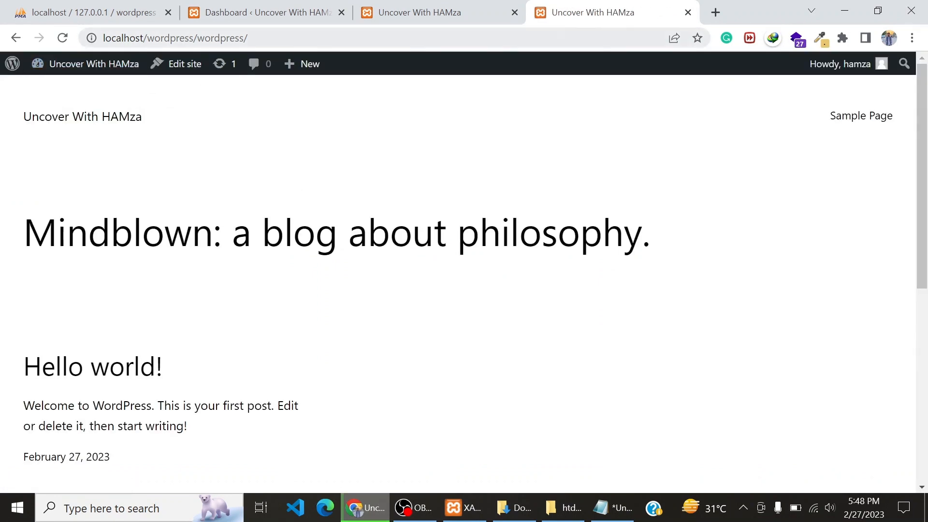
- Examine the site's localhost address, its other open front page, and the dashboard with its Posts, Media and Pages entries
click(100, 40)
drag(248, 38, 116, 39)
click(380, 6)
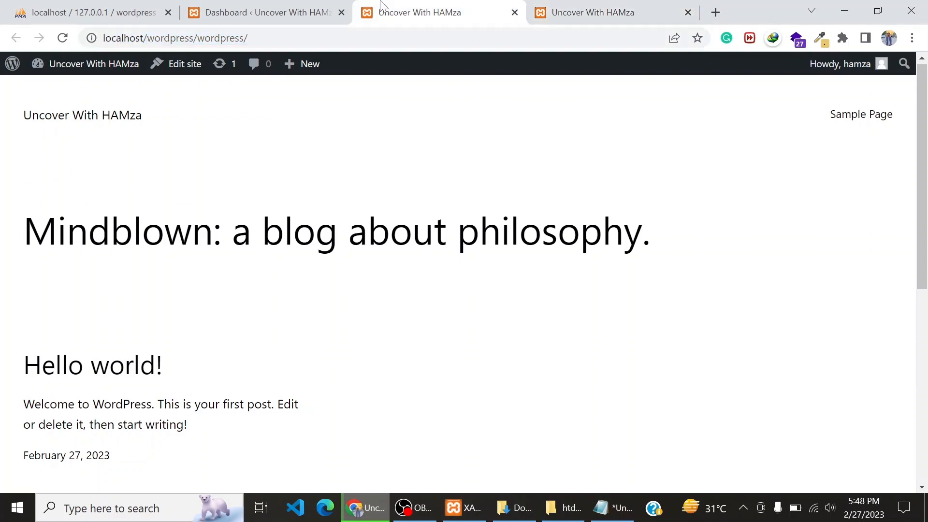
click(223, 7)
scroll(107, 174, down, 3)
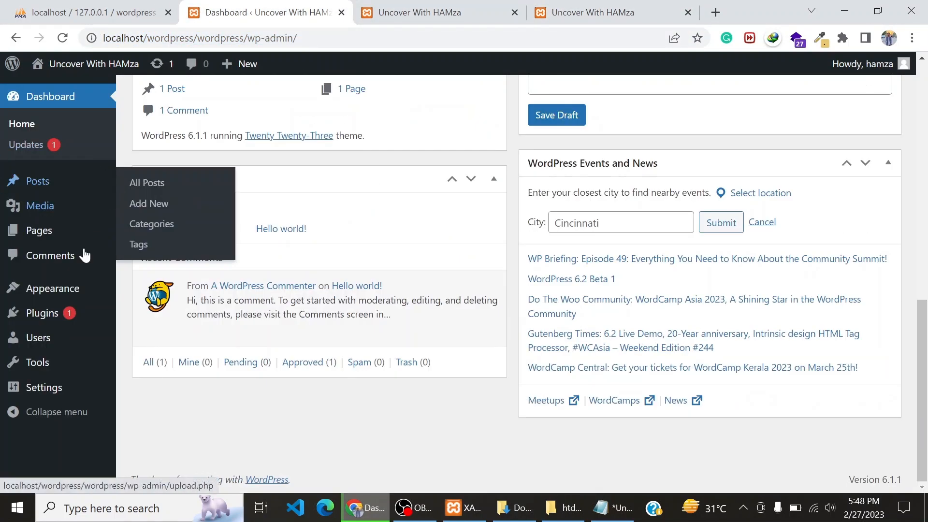
scroll(87, 241, up, 6)
mouse_move(87, 244)
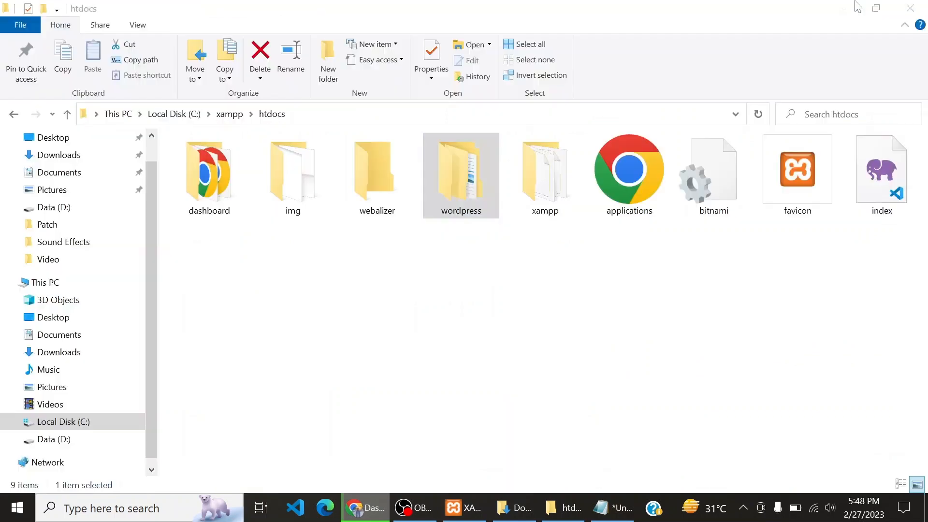
- In File Explorer, review the XAMPP installer in Downloads and browse to the C:\xampp\htdocs folder
click(845, 11)
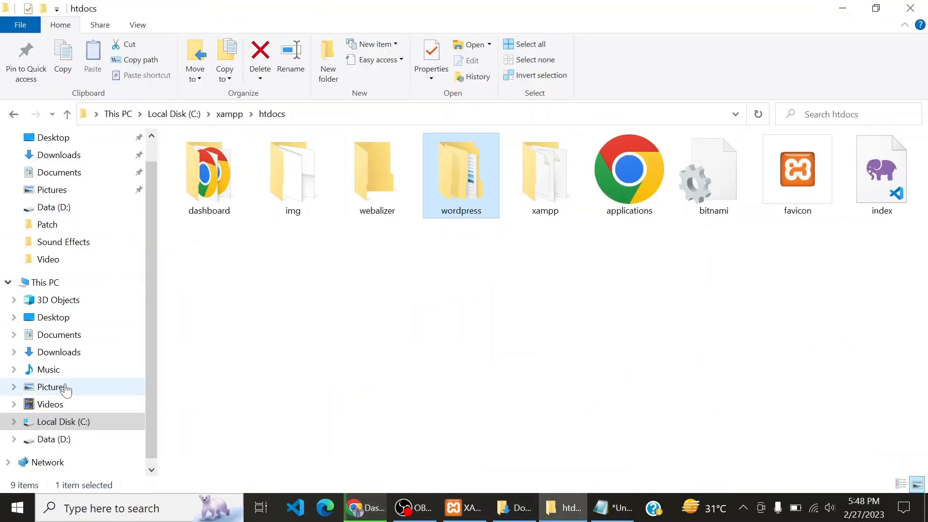
click(67, 354)
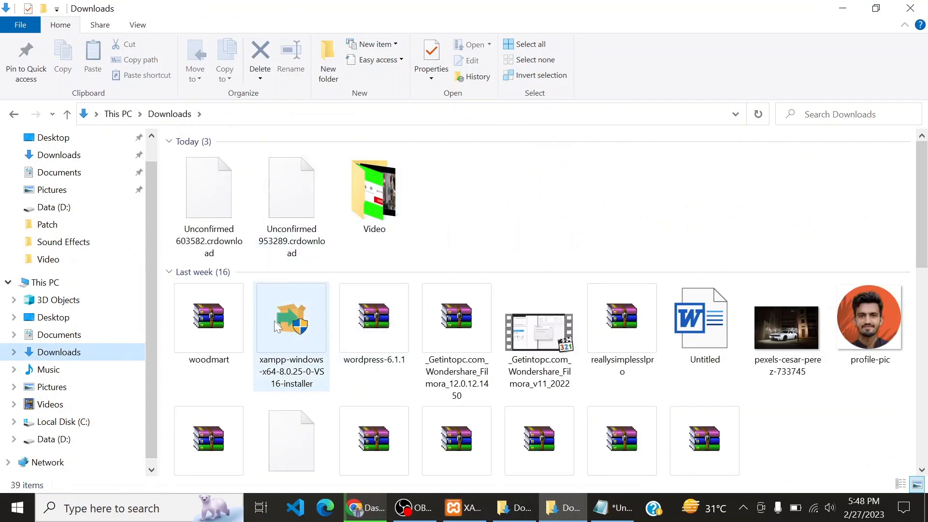
mouse_move(321, 324)
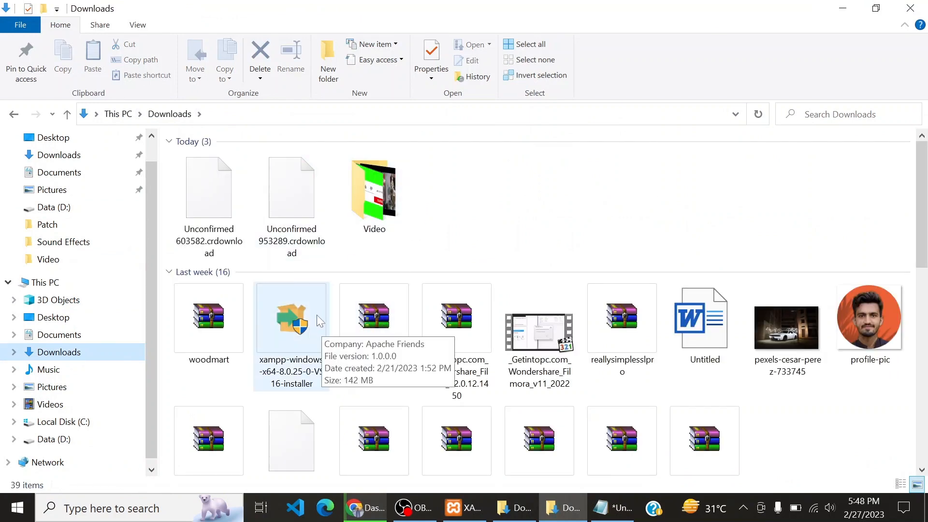
click(59, 425)
click(212, 305)
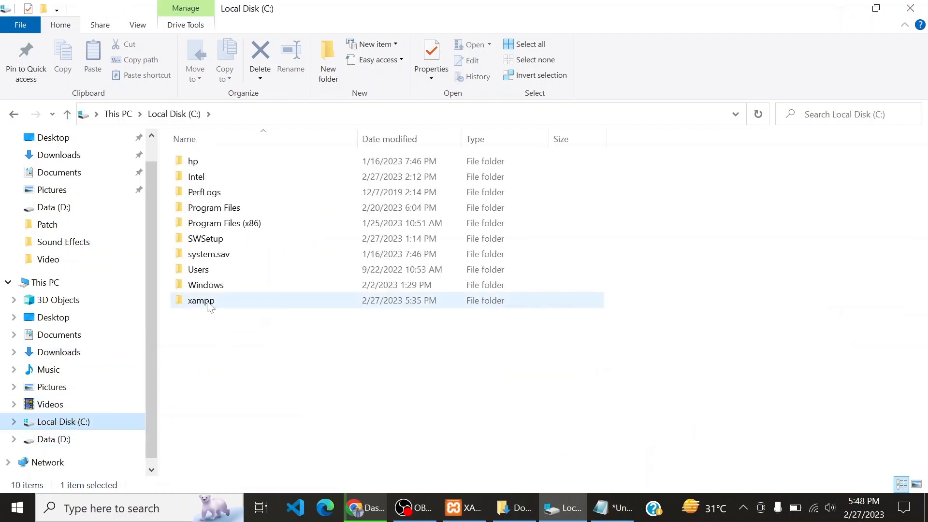
double_click(240, 304)
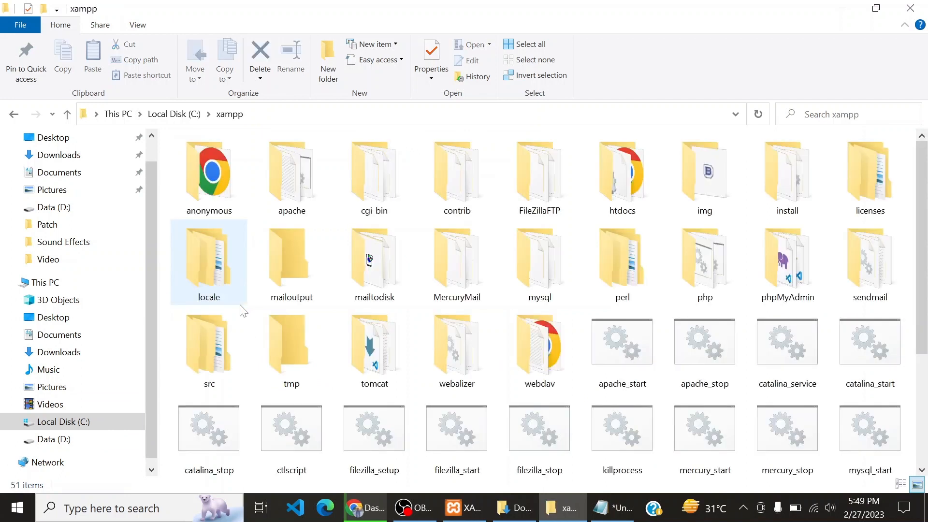
double_click(659, 175)
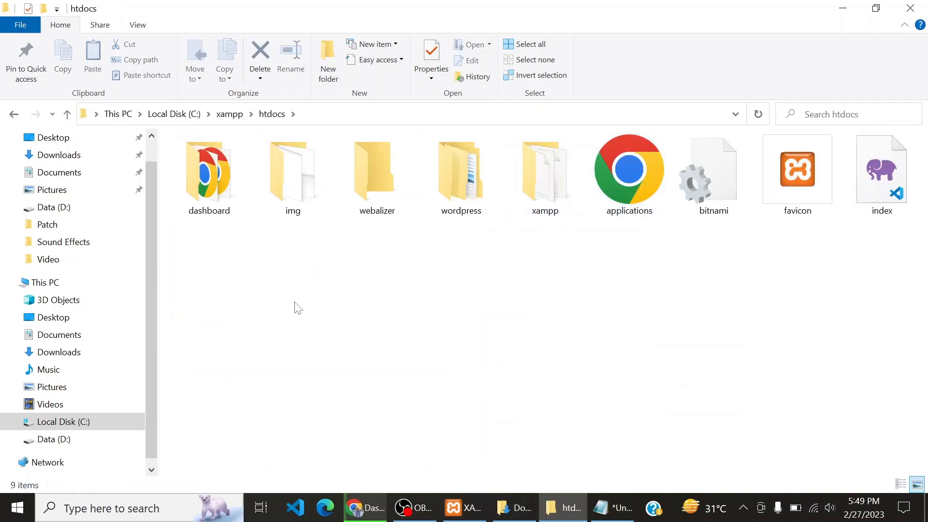
- Review the wordpress folder inside htdocs, looking through its nested wordpress folder and returning one level up
drag(478, 293, 455, 212)
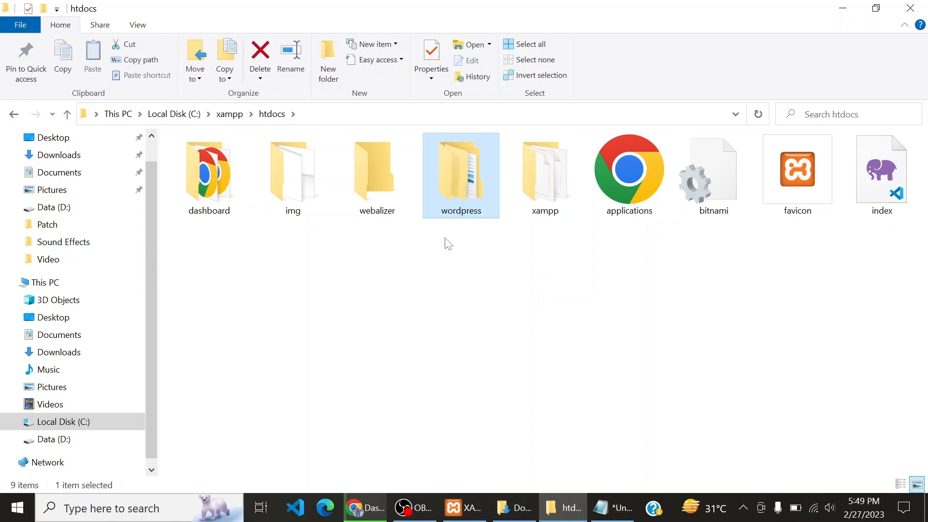
click(413, 293)
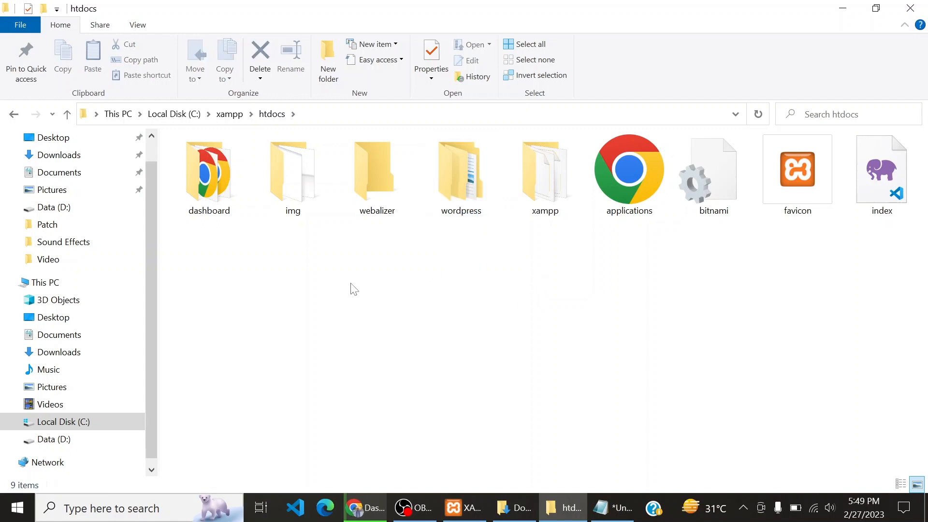
drag(464, 333, 440, 239)
double_click(448, 159)
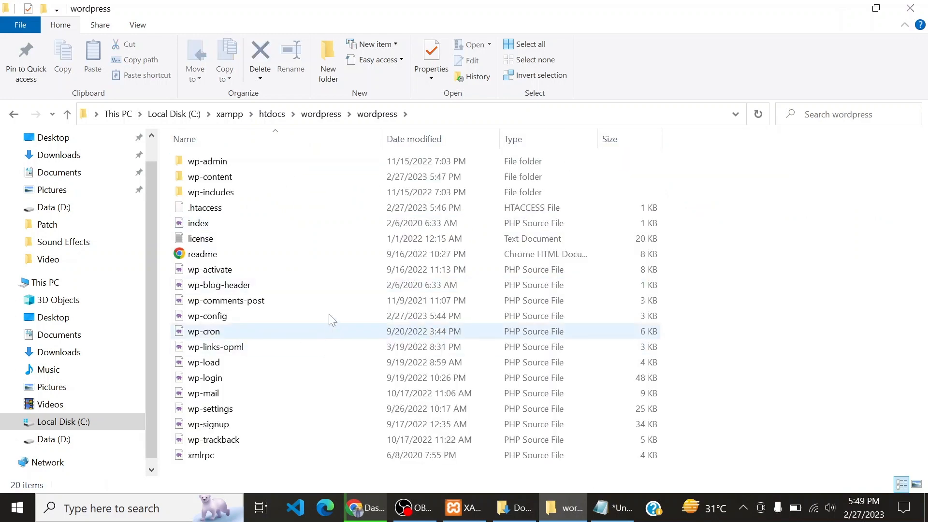
click(67, 114)
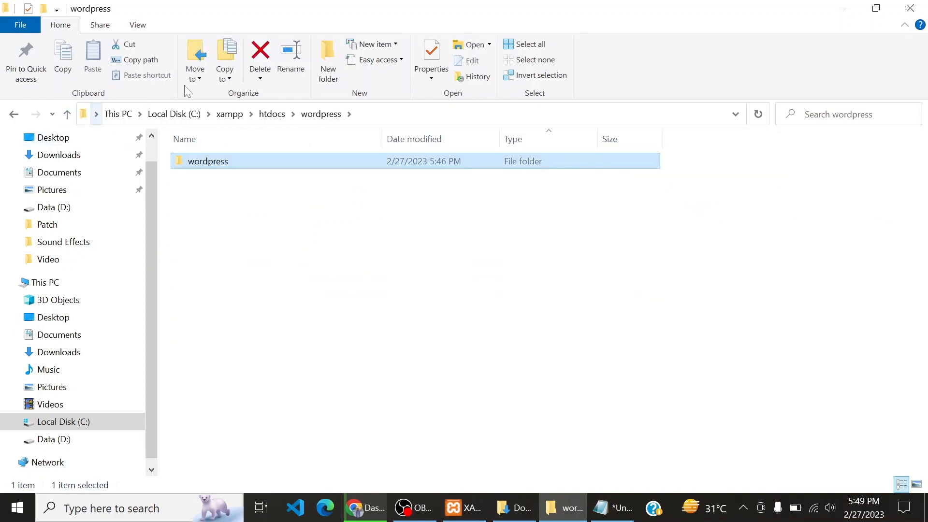
- Switch to Chrome and enter localhost/ as the address in a new tab, without the suggested phpmyadmin/ ending
click(364, 510)
click(716, 12)
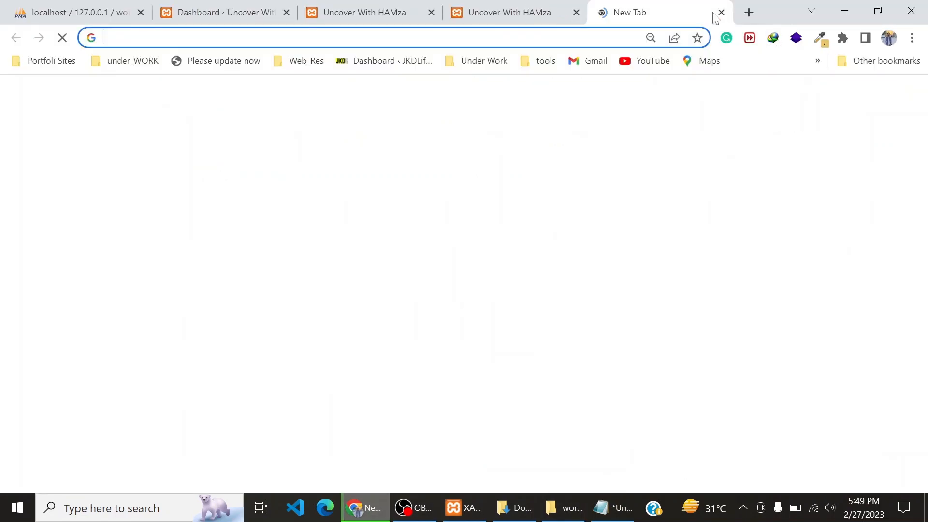
text(loc)
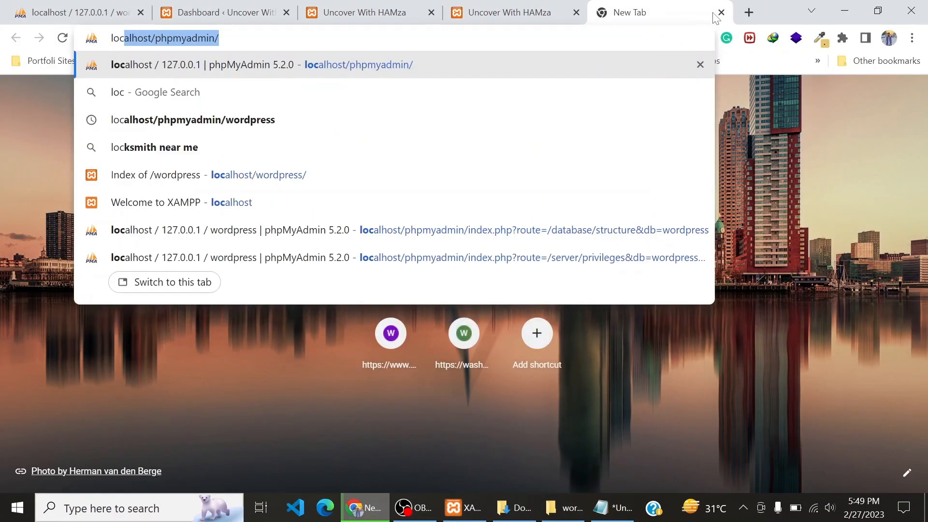
text(alhost/)
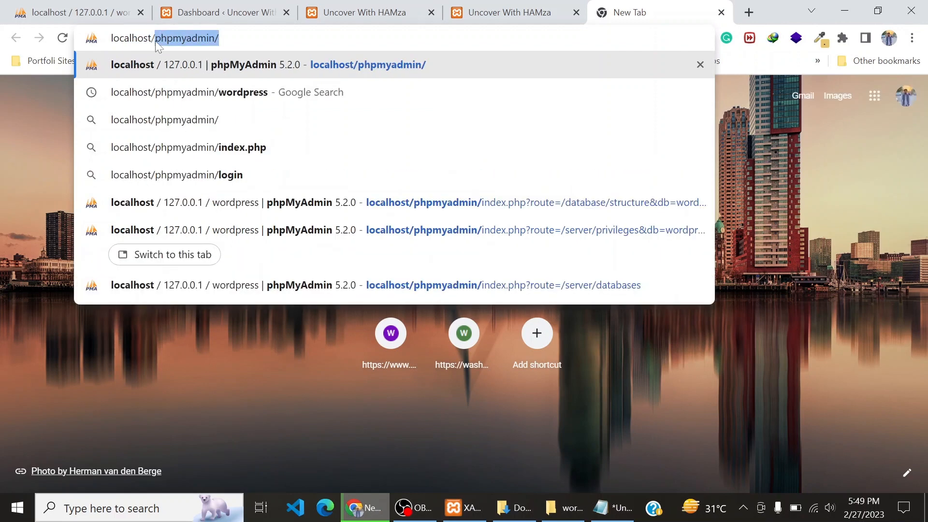
key(Delete)
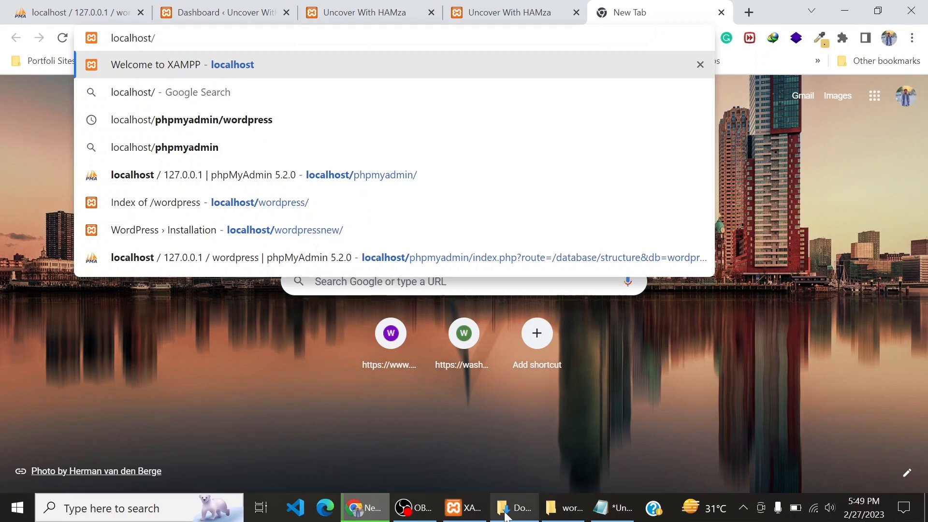
- Check the xampp folder path in File Explorer, load localhost/wordpress/ in Chrome, and open its wordpress/ directory to reach the site
click(566, 508)
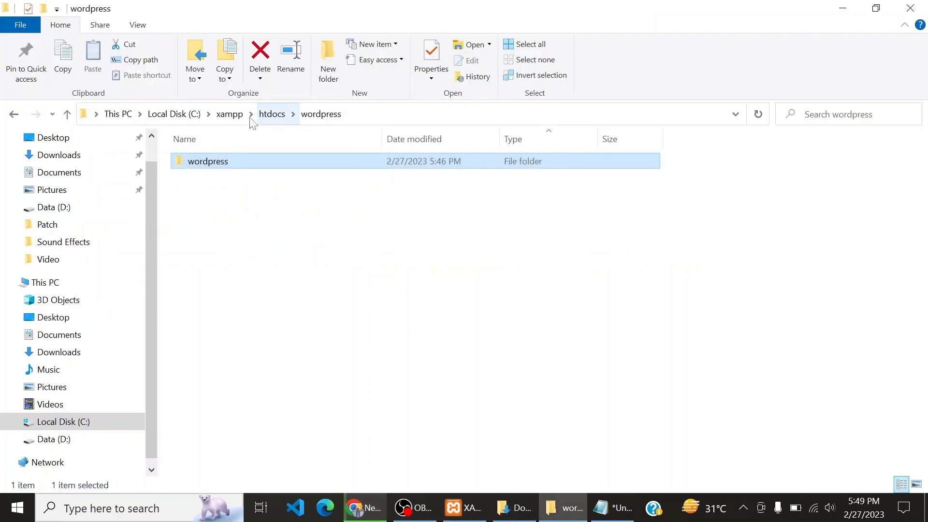
click(230, 113)
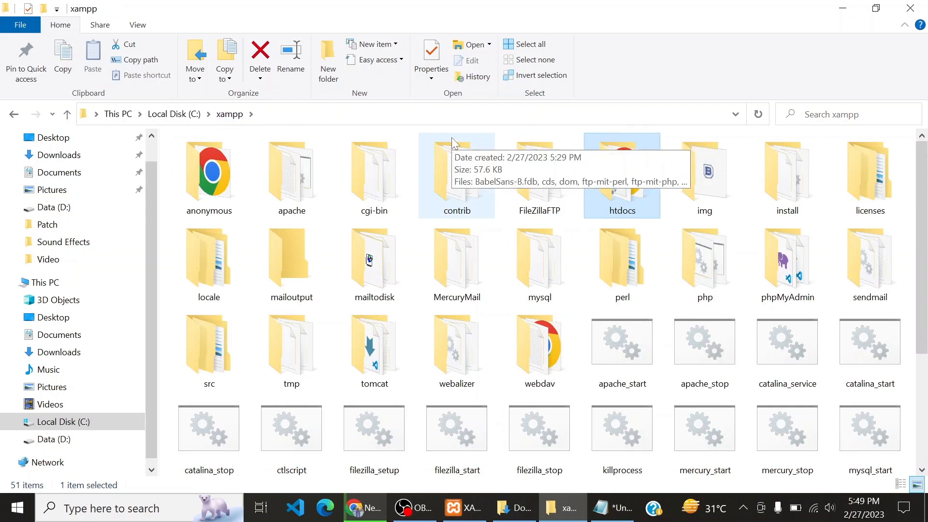
click(366, 508)
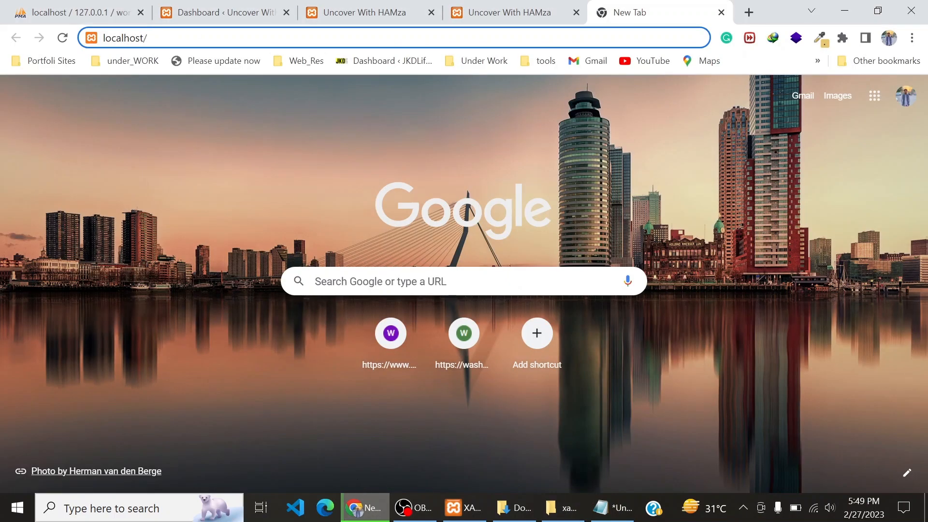
text(wo)
key(Return)
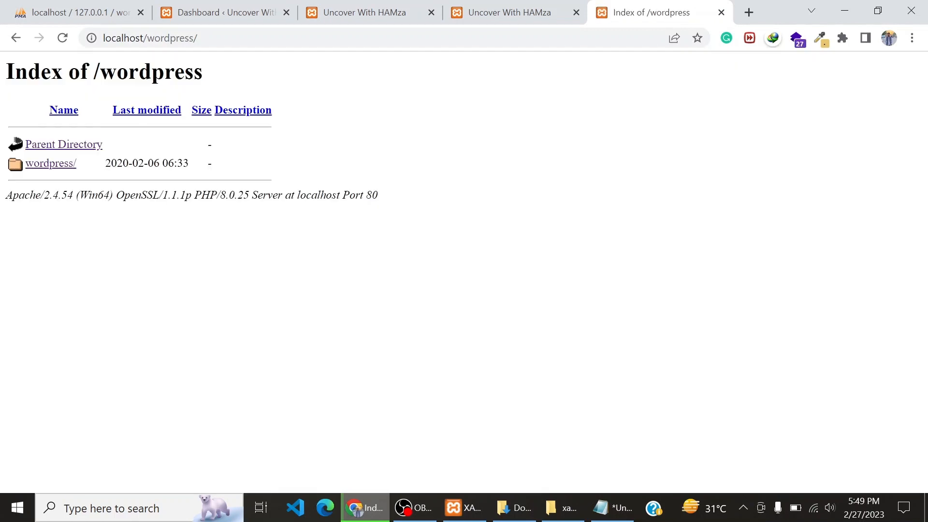
click(57, 164)
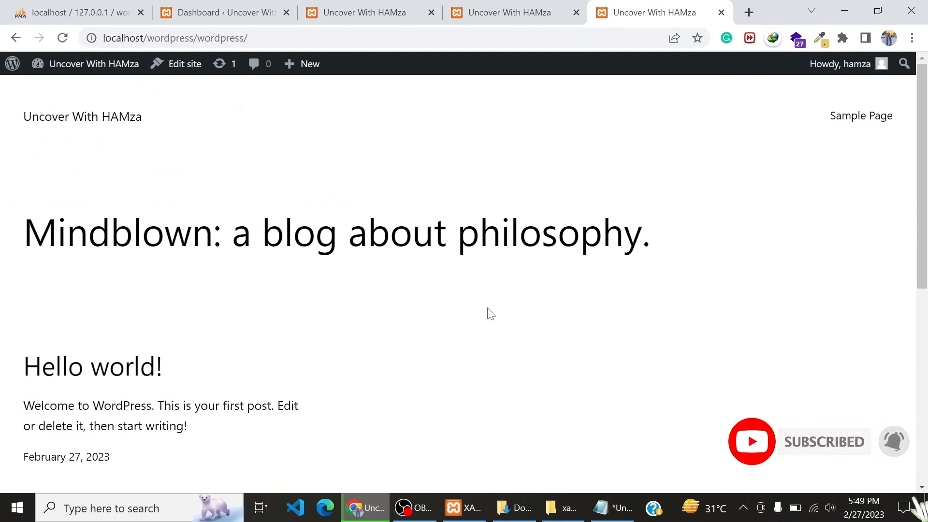
- In File Explorer, browse to C:\xampp\htdocs\wordpress\wordpress and open wp-config.php in Visual Studio Code
click(845, 8)
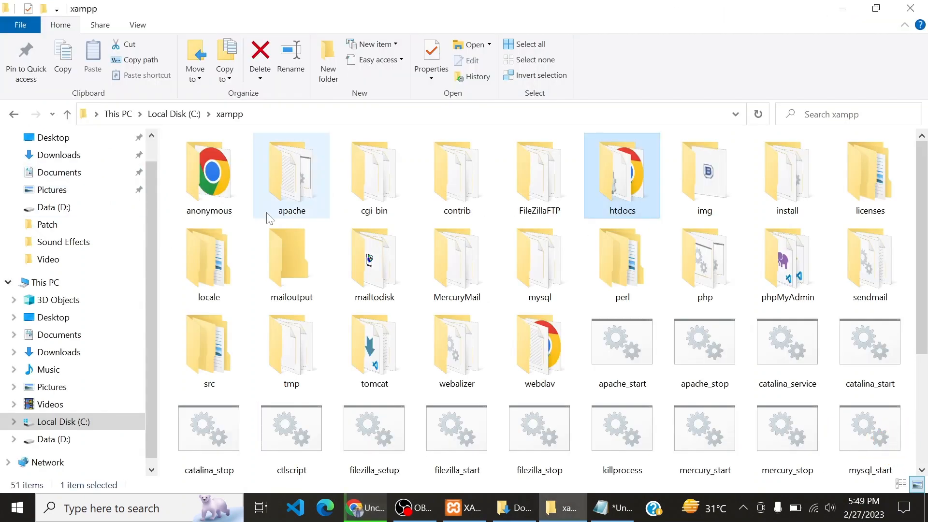
double_click(614, 190)
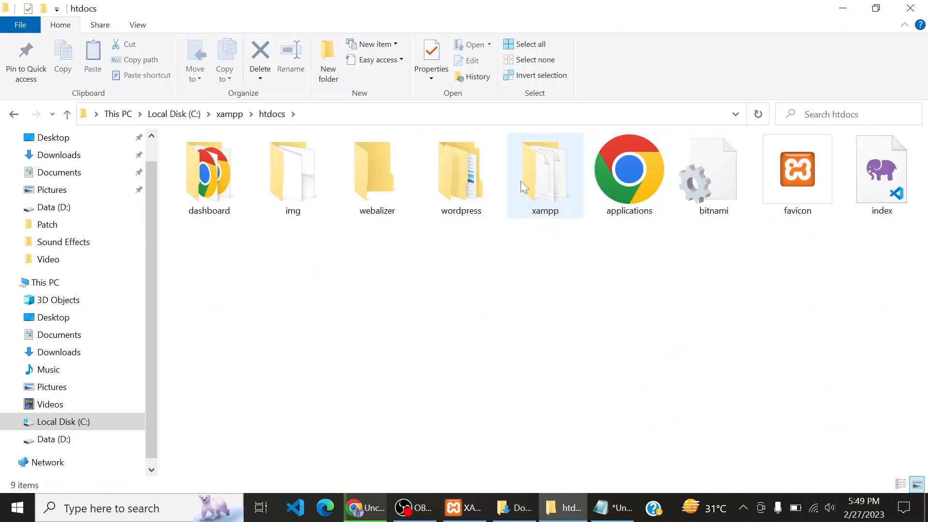
double_click(430, 181)
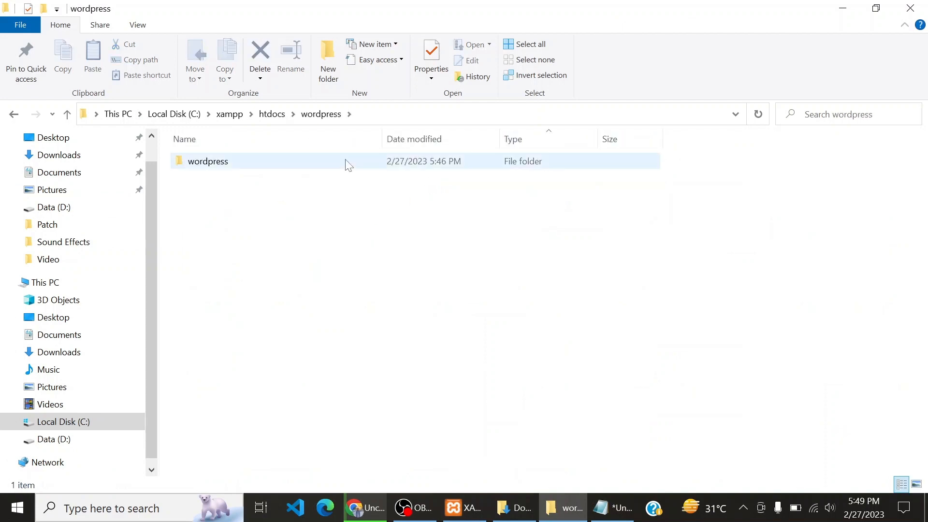
double_click(347, 163)
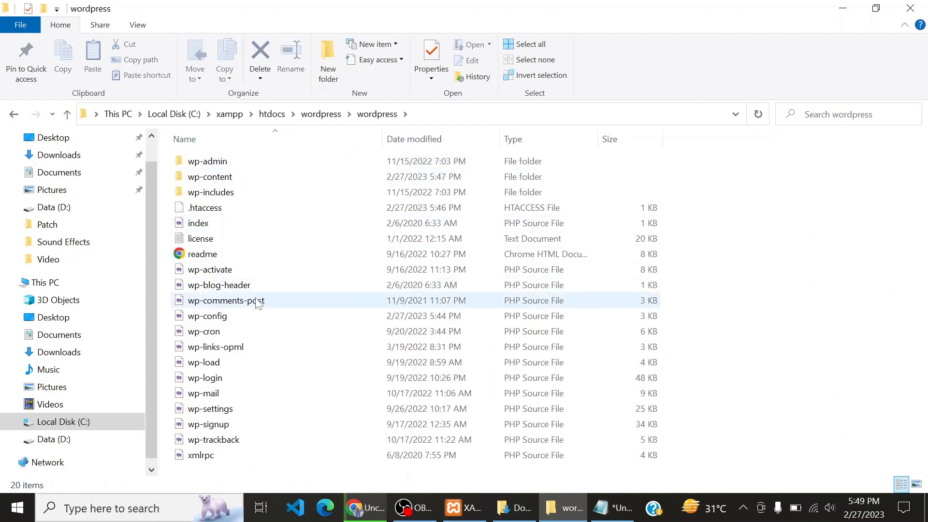
click(227, 321)
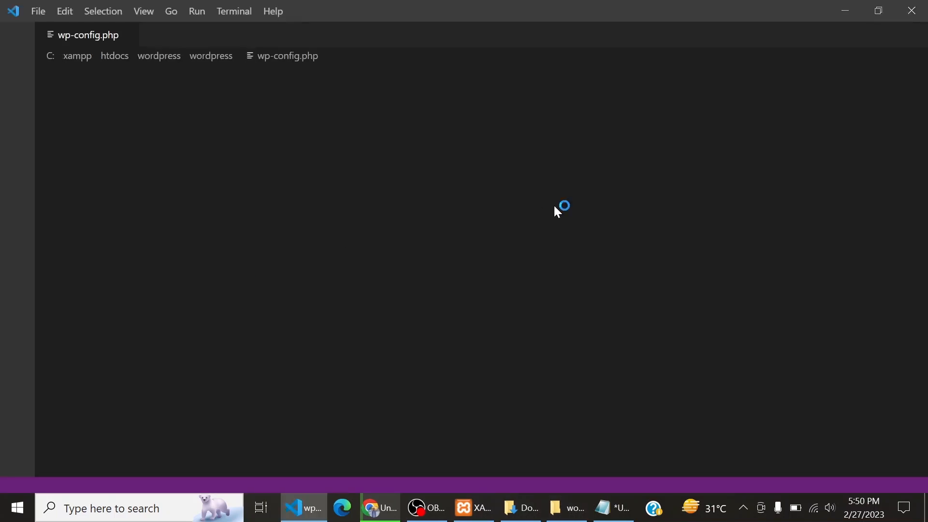
- Examine the DB_NAME, DB_USER and DB_PASSWORD definitions in the database settings of wp-config.php
scroll(464, 270, down, 4)
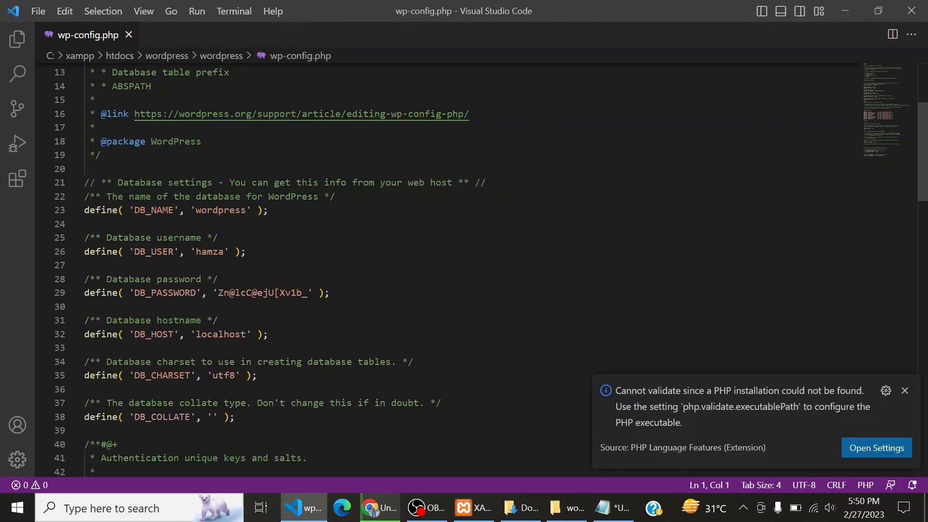
double_click(221, 210)
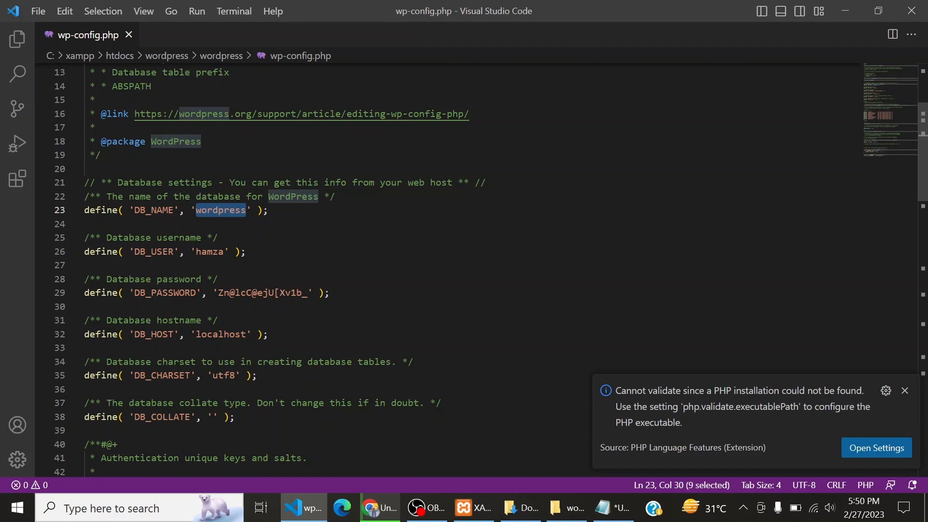
drag(84, 210, 184, 210)
click(213, 211)
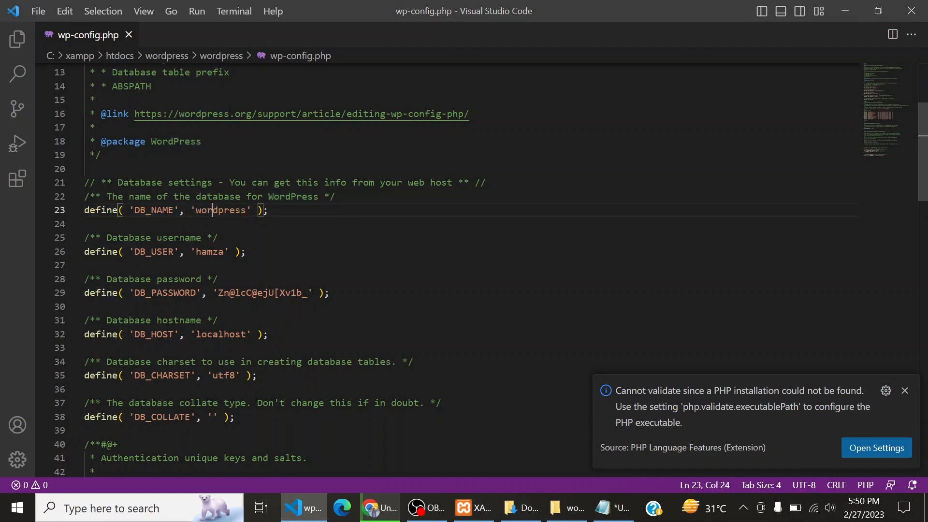
drag(134, 252, 179, 252)
triple_click(208, 252)
click(207, 252)
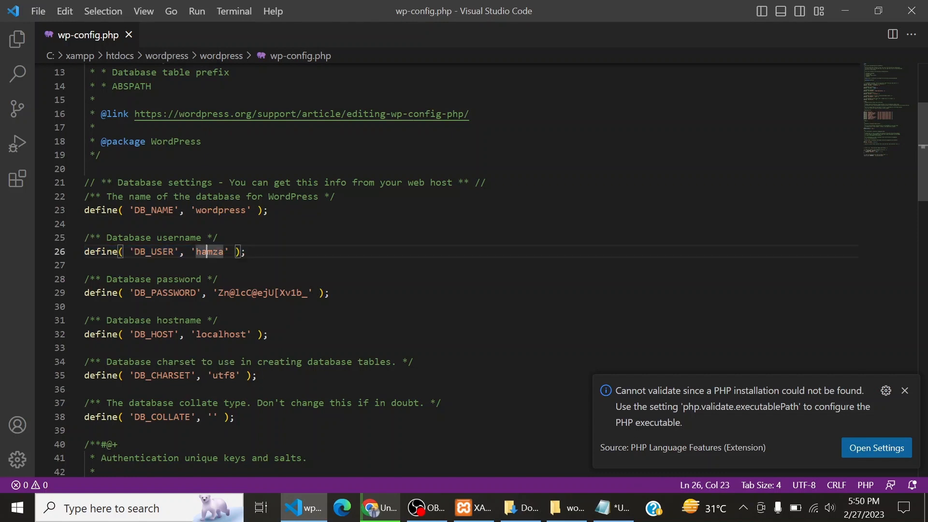
drag(219, 293, 229, 293)
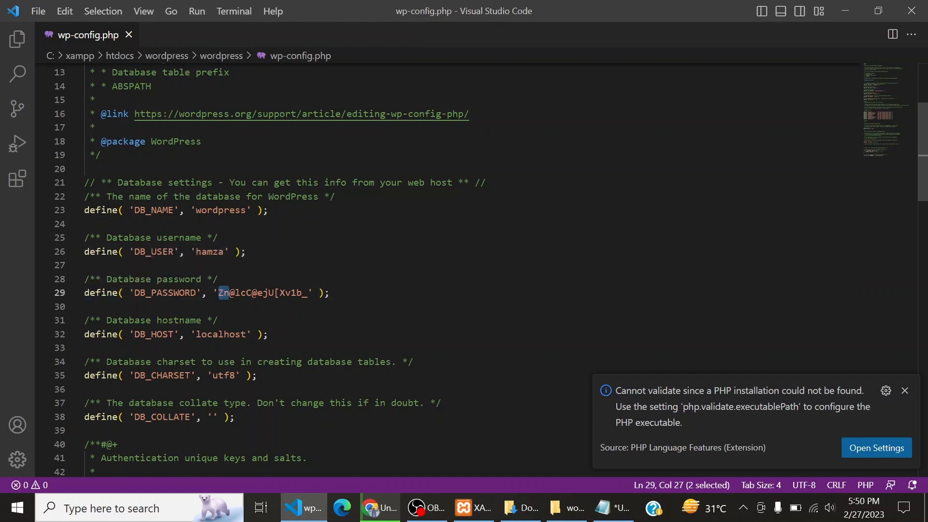
- Check the modules in XAMPP Control Panel, switch to phpMyAdmin in Chrome, and collapse the wordpress database's table list
click(473, 507)
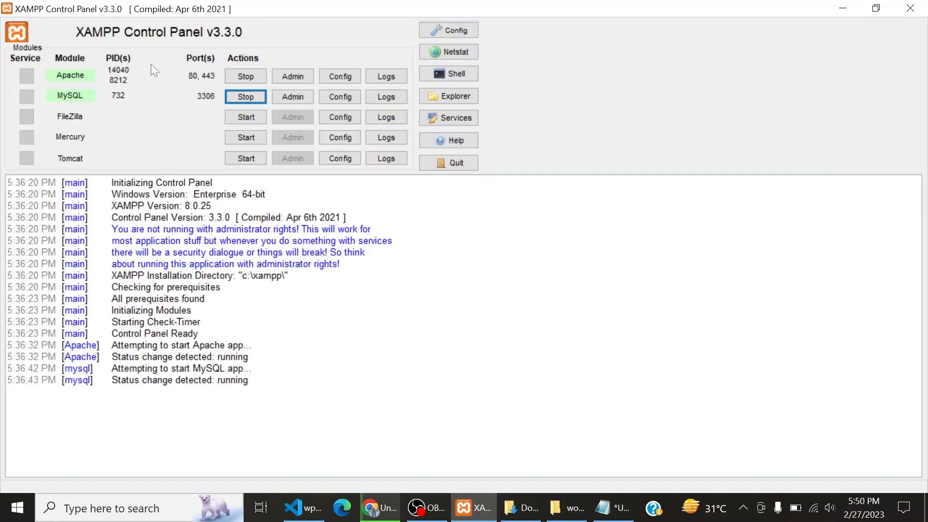
click(843, 7)
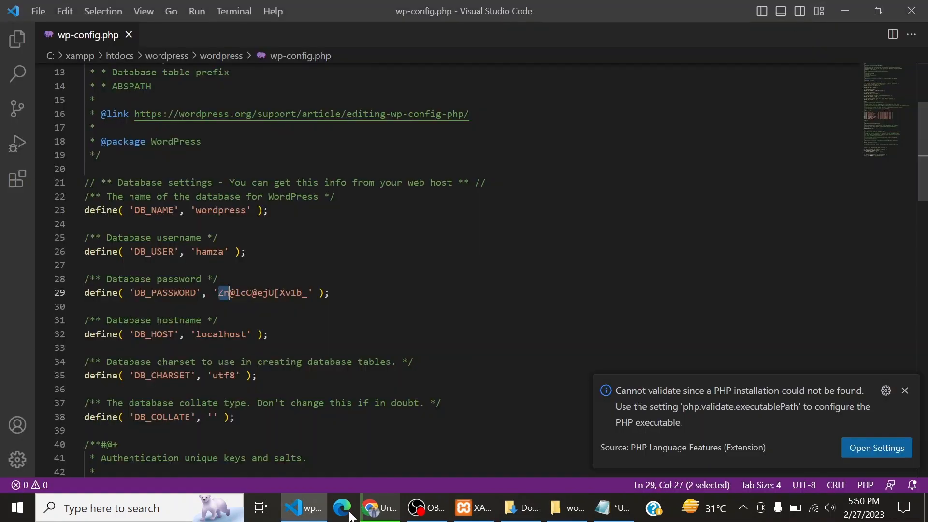
click(380, 507)
click(52, 8)
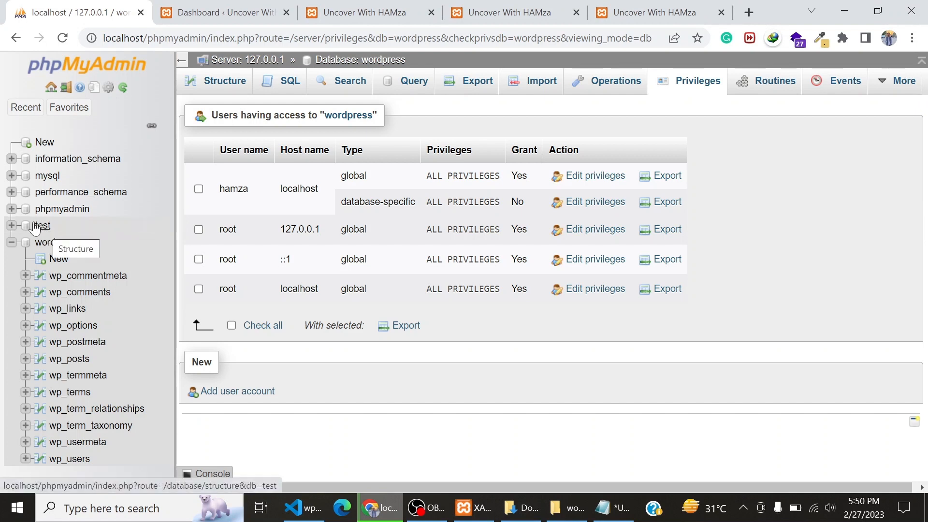
click(11, 242)
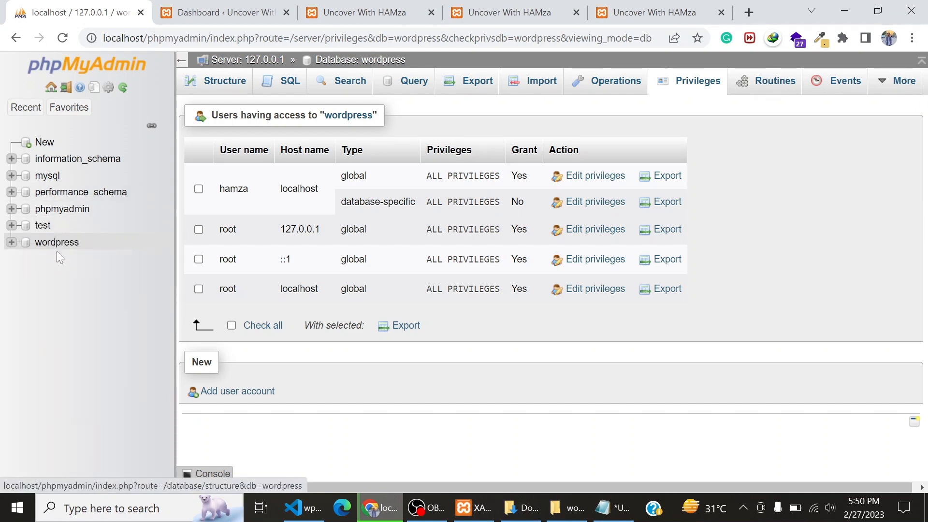